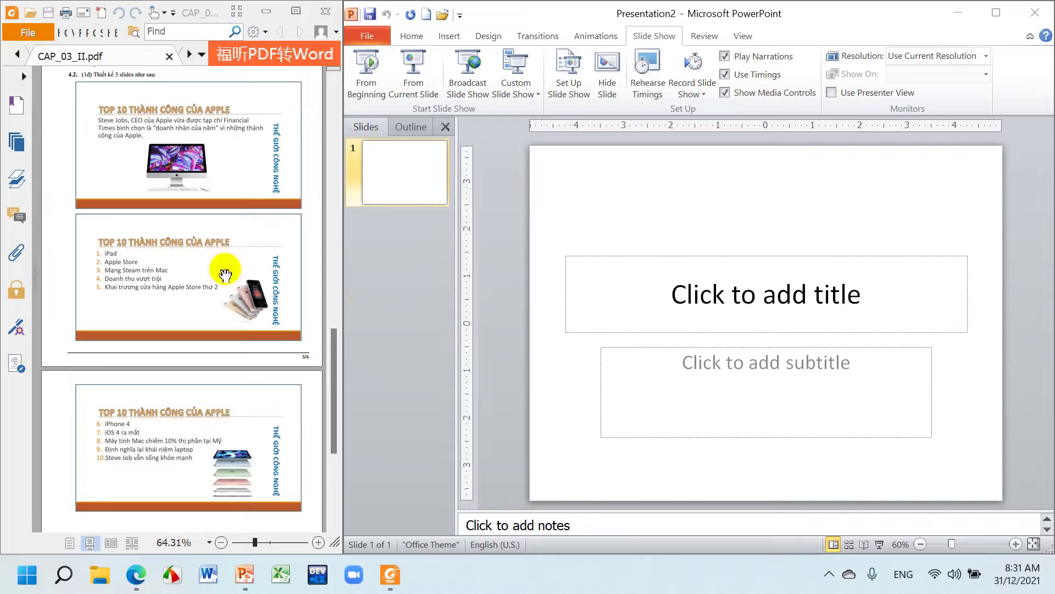
Scroll through the reference PDF to compare the blank slide with the three target 'TOP 10' slides
{"action": "scroll", "coordinate": [223, 270], "scroll_direction": "down", "scroll_amount": 1}
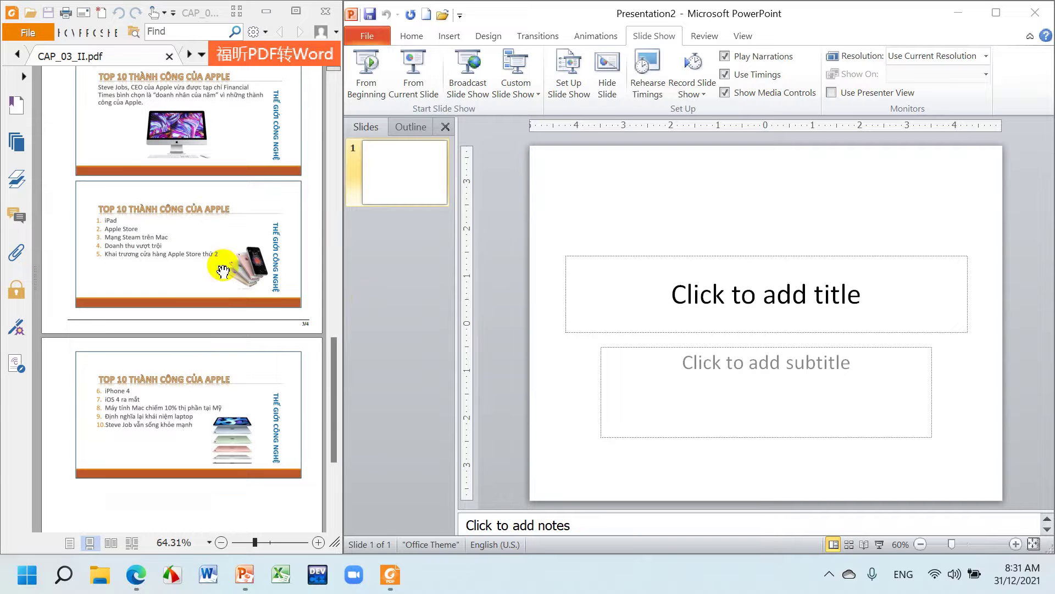
{"action": "scroll", "coordinate": [223, 270], "scroll_direction": "up", "scroll_amount": 1}
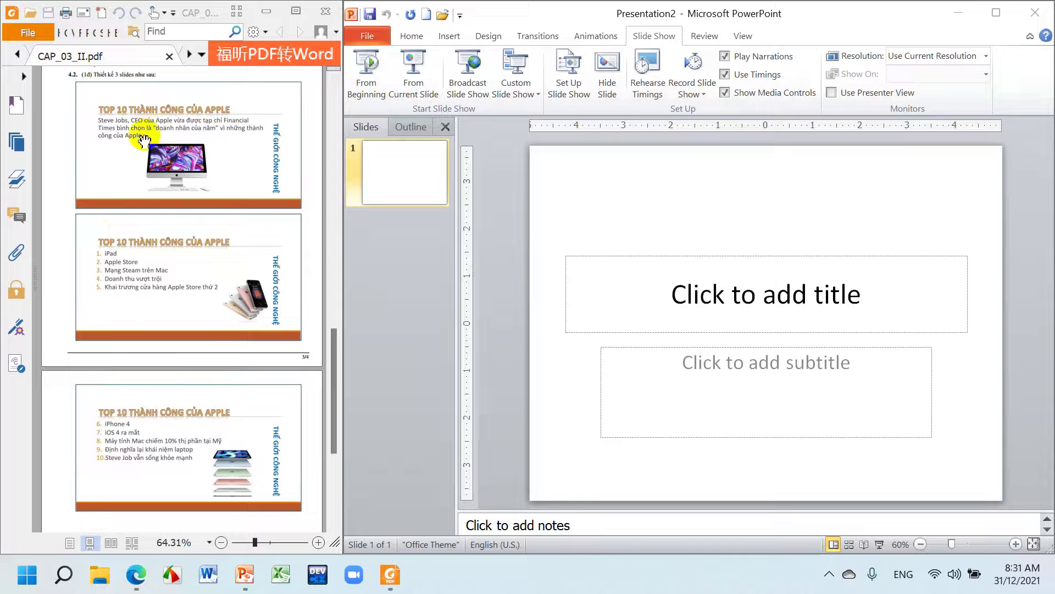
{"action": "left_click", "coordinate": [166, 219]}
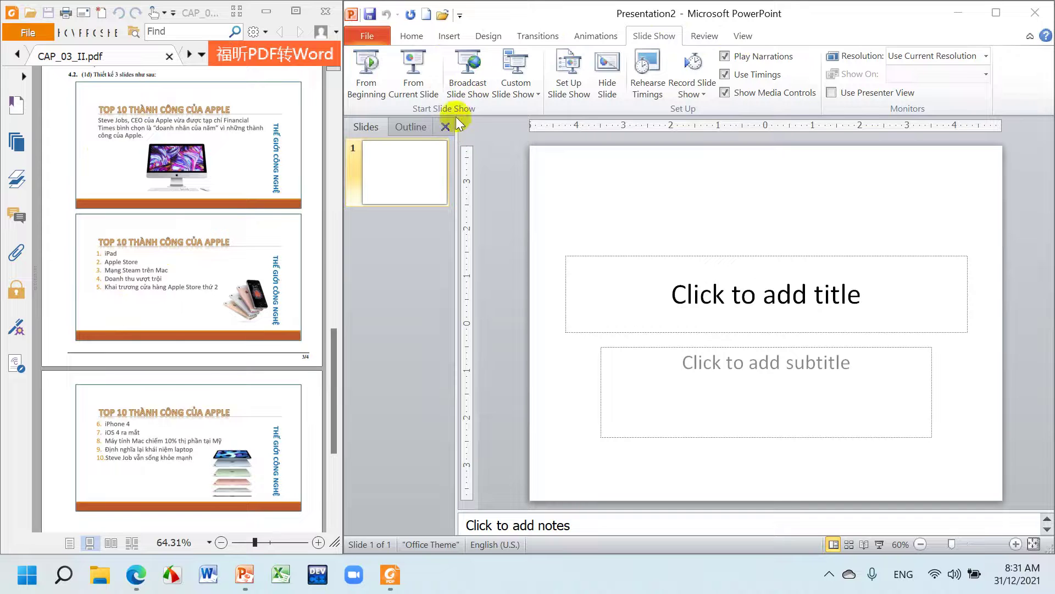
Add two new Title and Content slides so the deck has three slides
{"action": "left_click", "coordinate": [407, 36]}
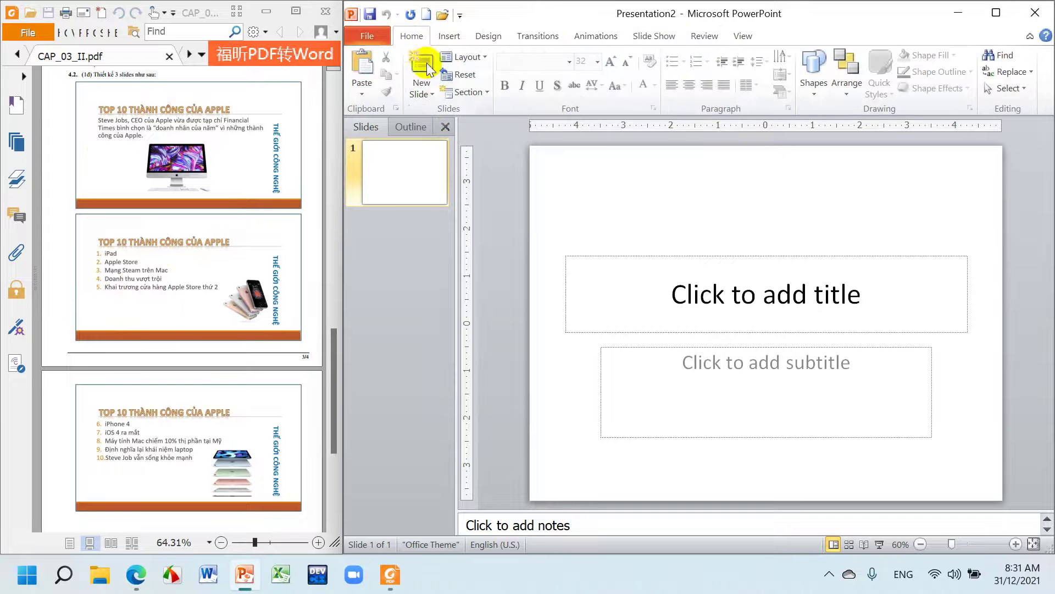
{"action": "left_click", "coordinate": [425, 77]}
{"action": "left_click", "coordinate": [425, 77]}
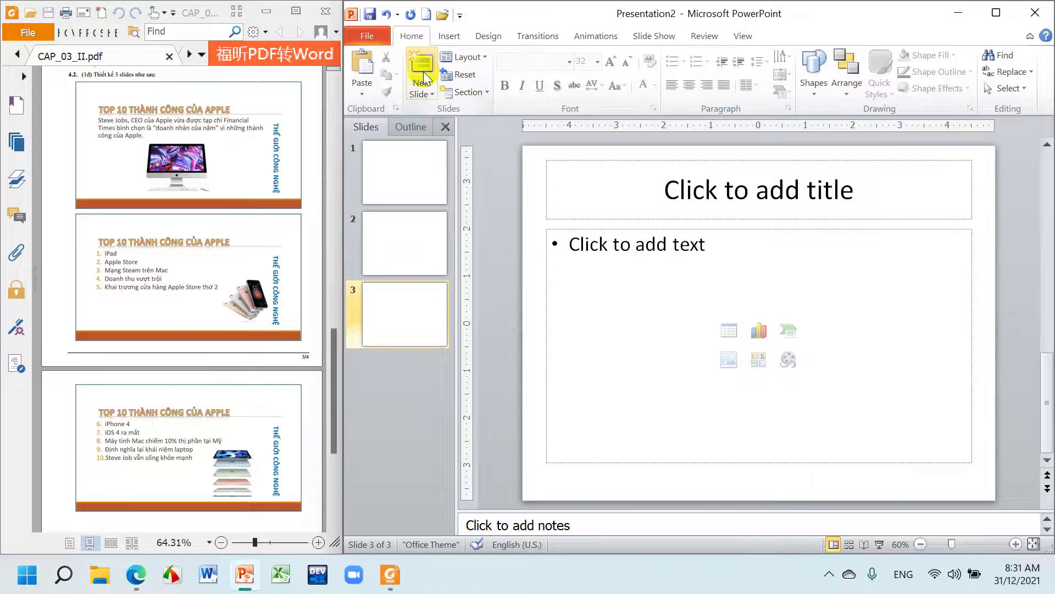
Switch to Slide Master view and select the top Office Theme master
{"action": "left_click", "coordinate": [743, 37]}
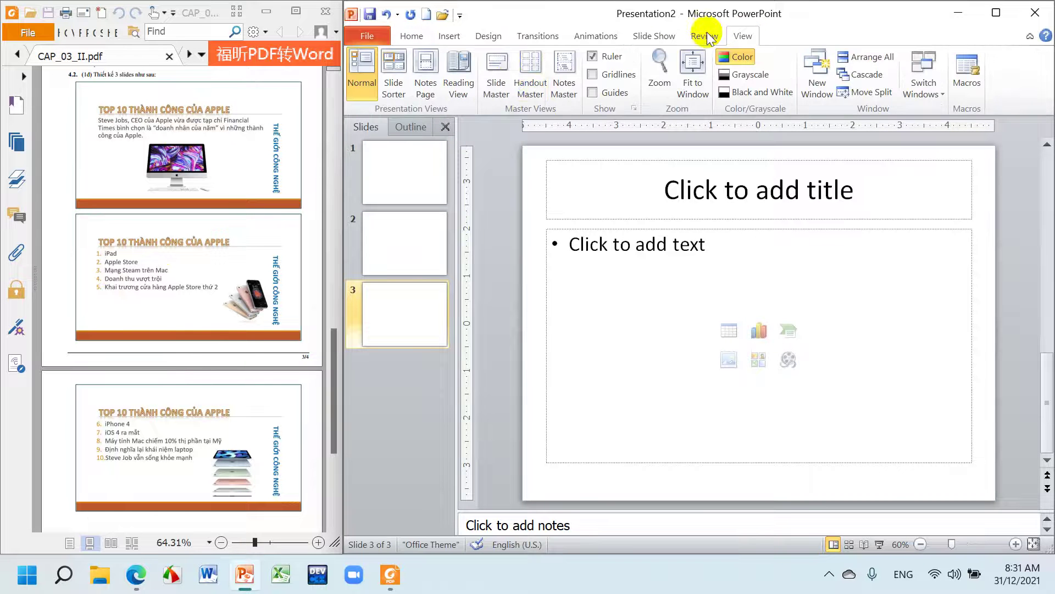
{"action": "left_click", "coordinate": [497, 74]}
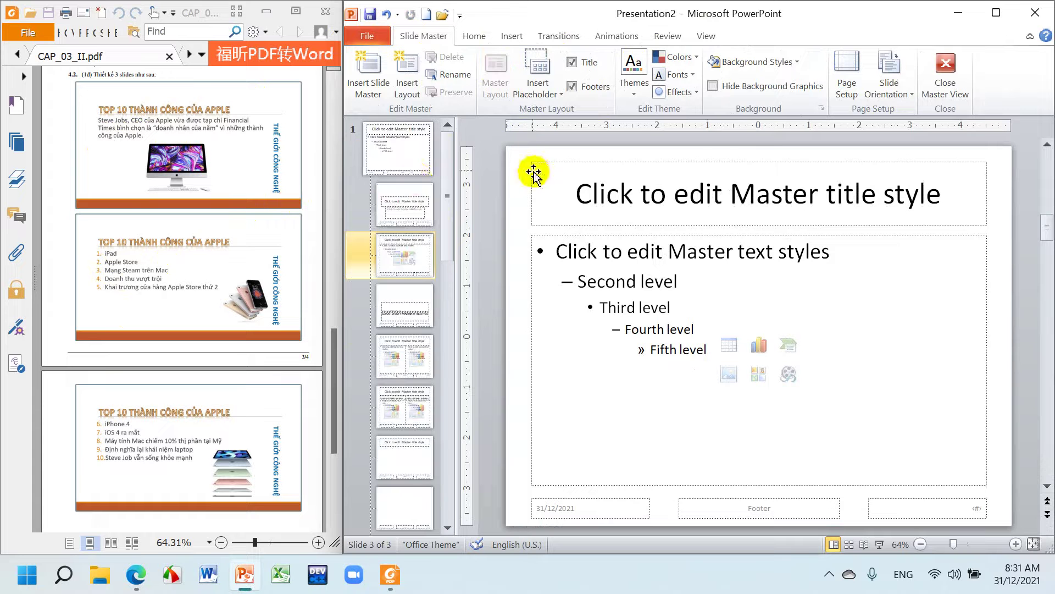
{"action": "left_click", "coordinate": [398, 149]}
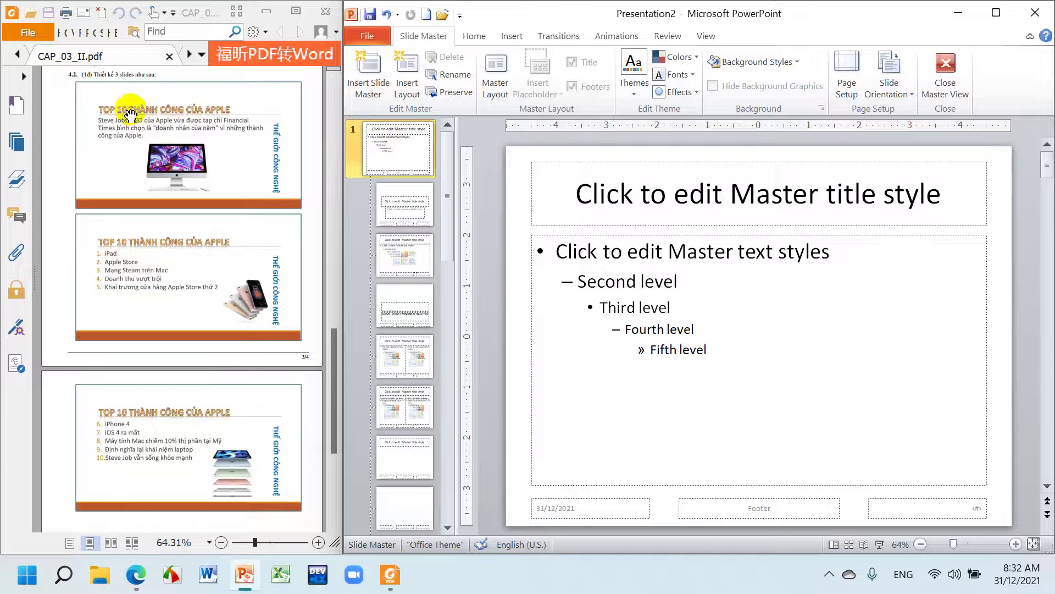
{"action": "left_click", "coordinate": [504, 39]}
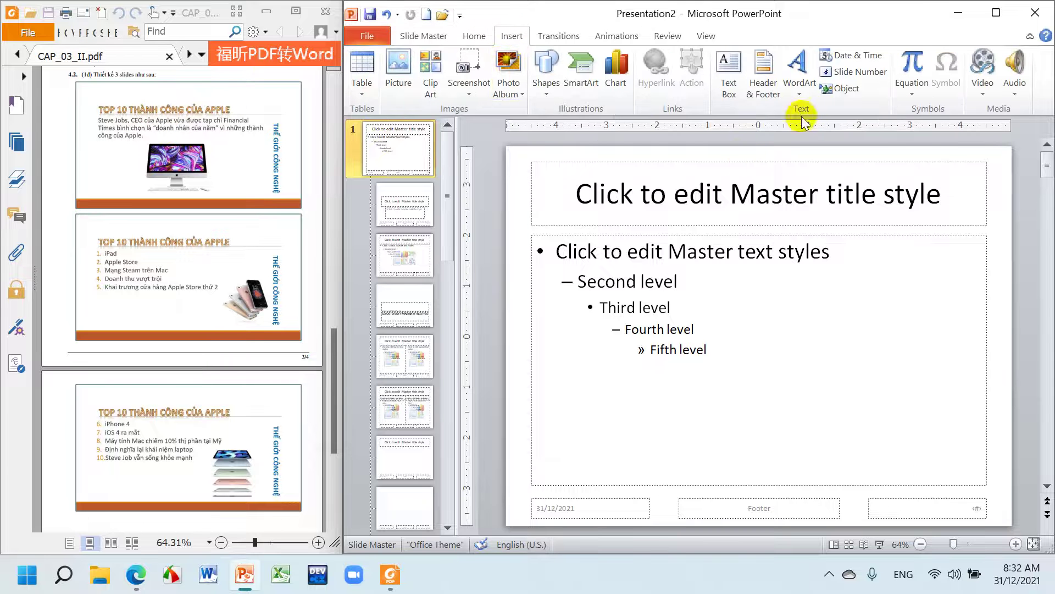
Insert orange outlined WordArt reading 'TOP 10 THÀNH CÔNG CỦA APPLE' on the master
{"action": "left_click", "coordinate": [800, 77]}
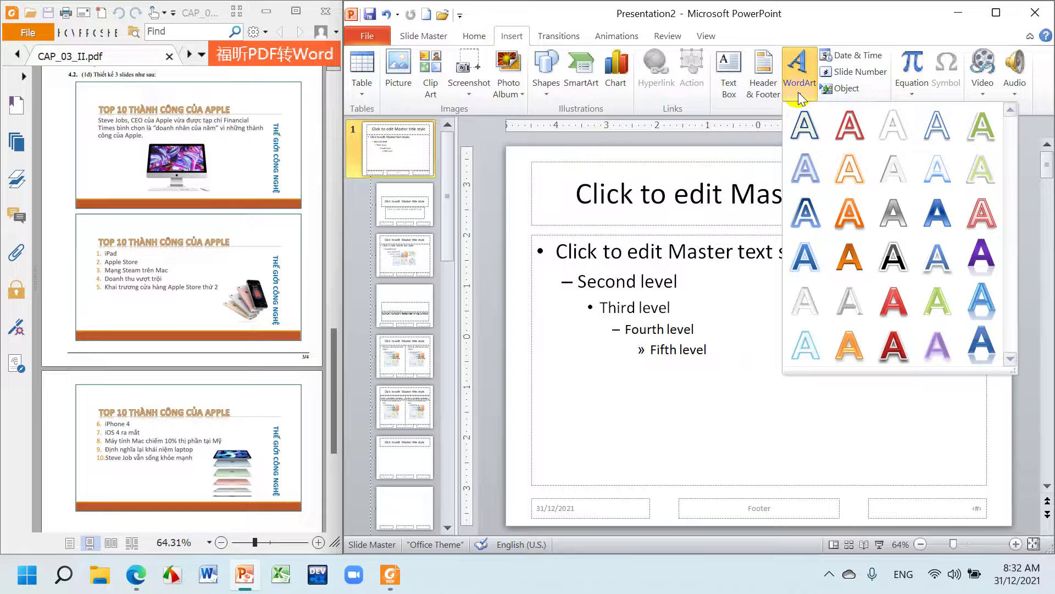
{"action": "left_click", "coordinate": [848, 220]}
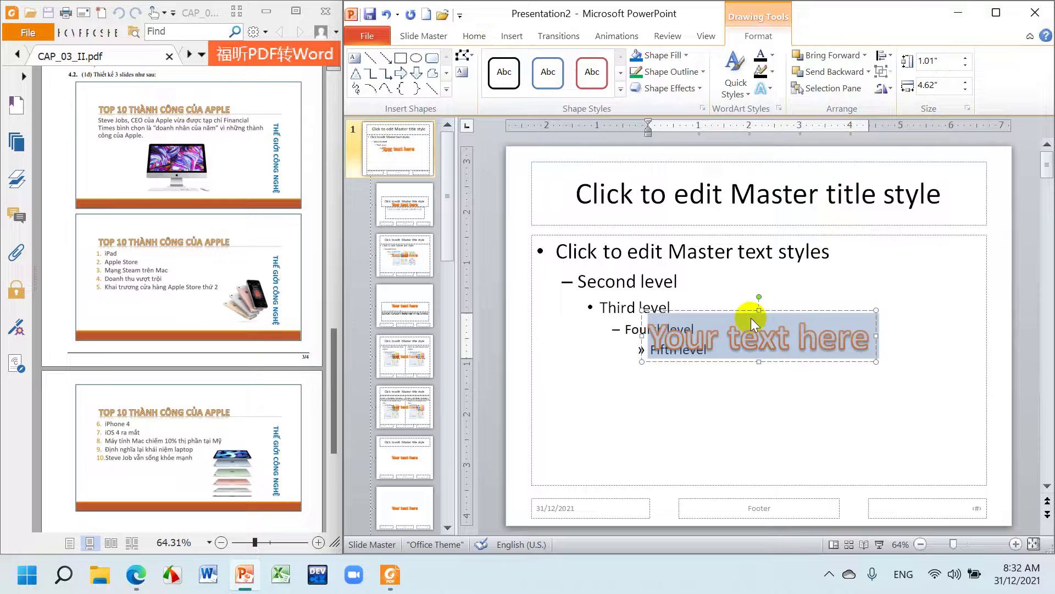
{"action": "type", "text": "to"}
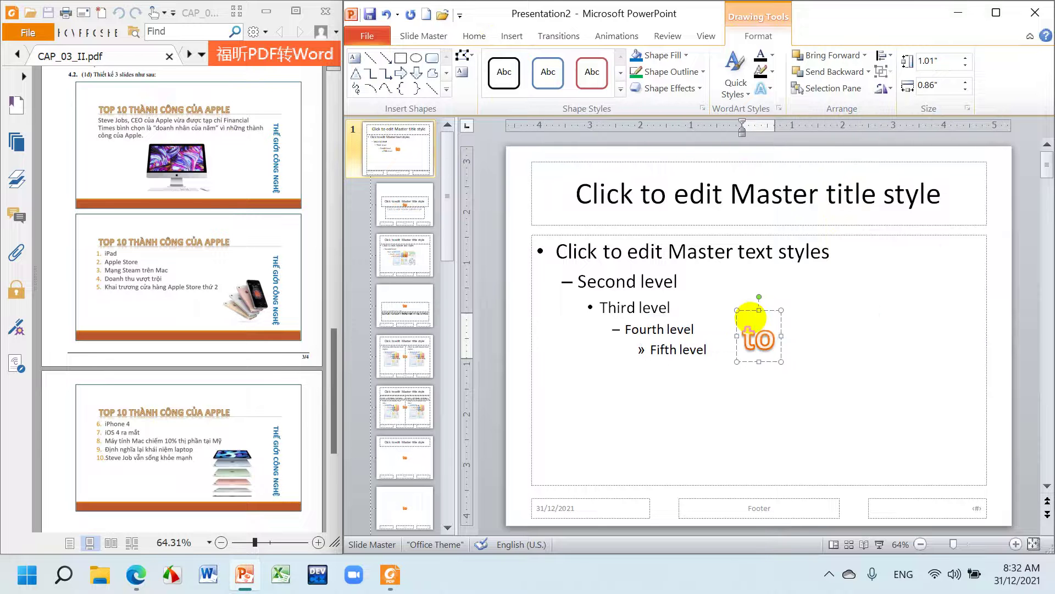
{"action": "key", "text": "BackSpace"}
{"action": "key", "text": "BackSpace"}
{"action": "type", "text": "T"}
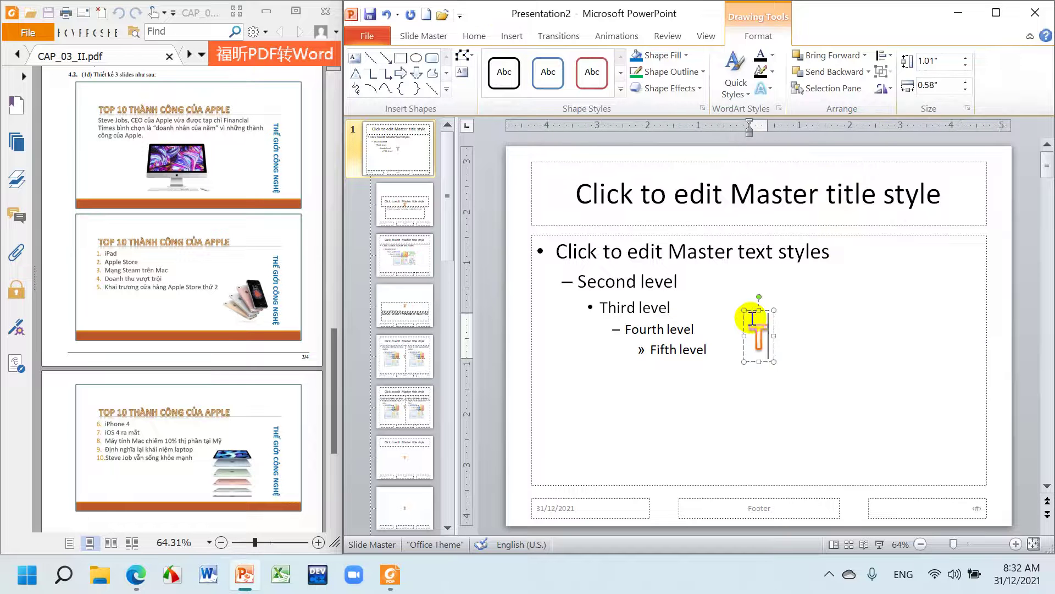
{"action": "type", "text": "OP 10"}
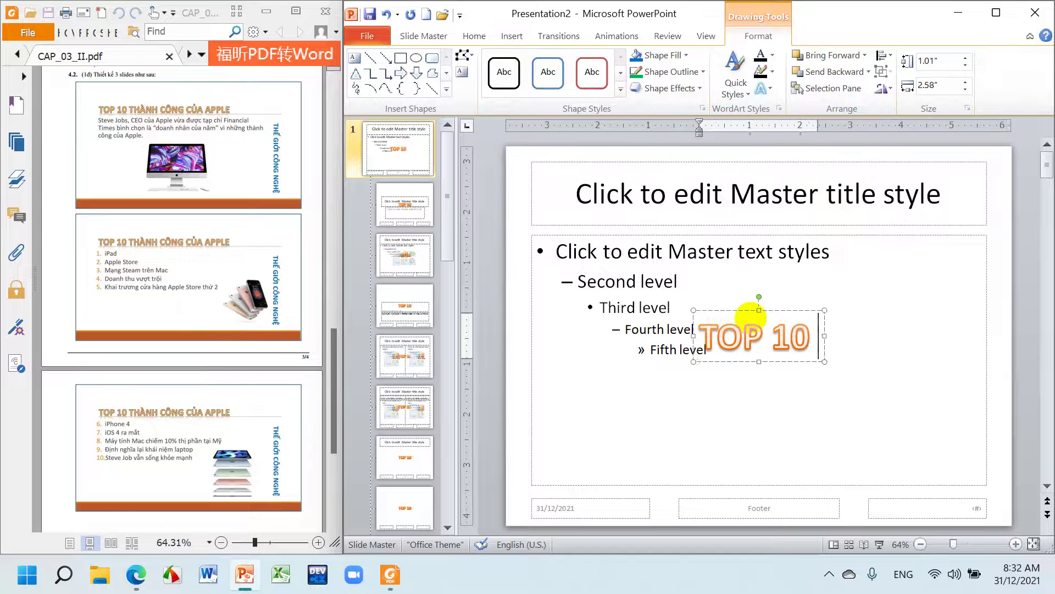
{"action": "type", "text": " THÀNH CO"}
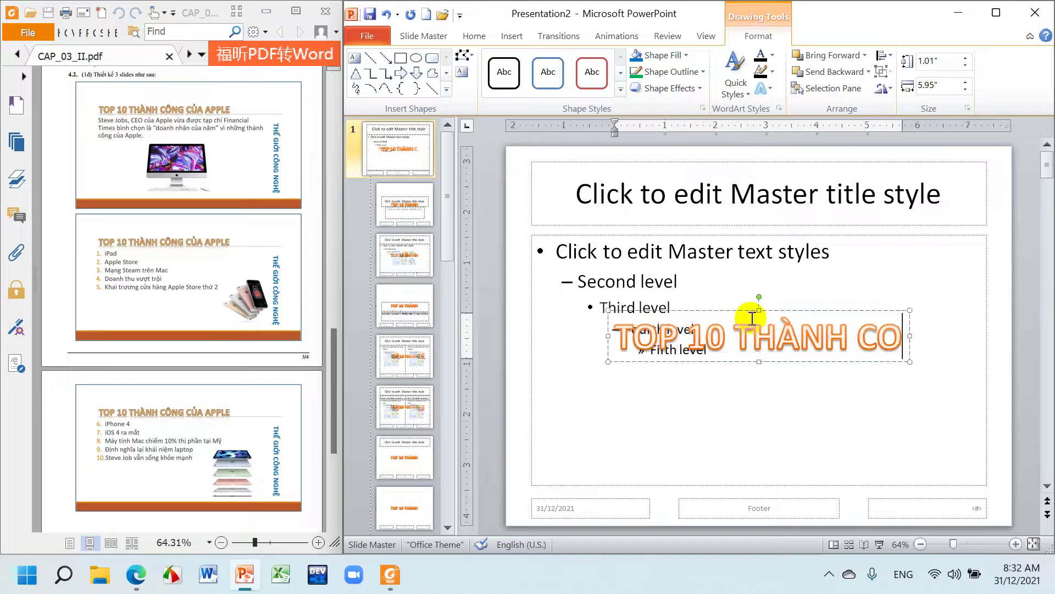
{"action": "key", "text": "BackSpace"}
{"action": "type", "text": "ÔNG"}
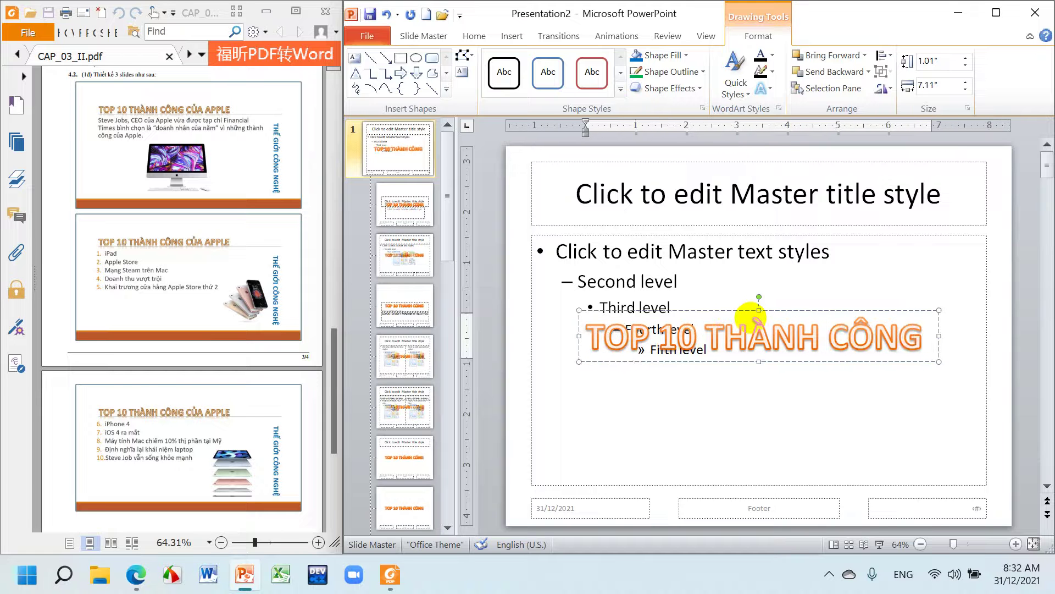
{"action": "type", "text": " CU"}
{"action": "type", "text": "A AP"}
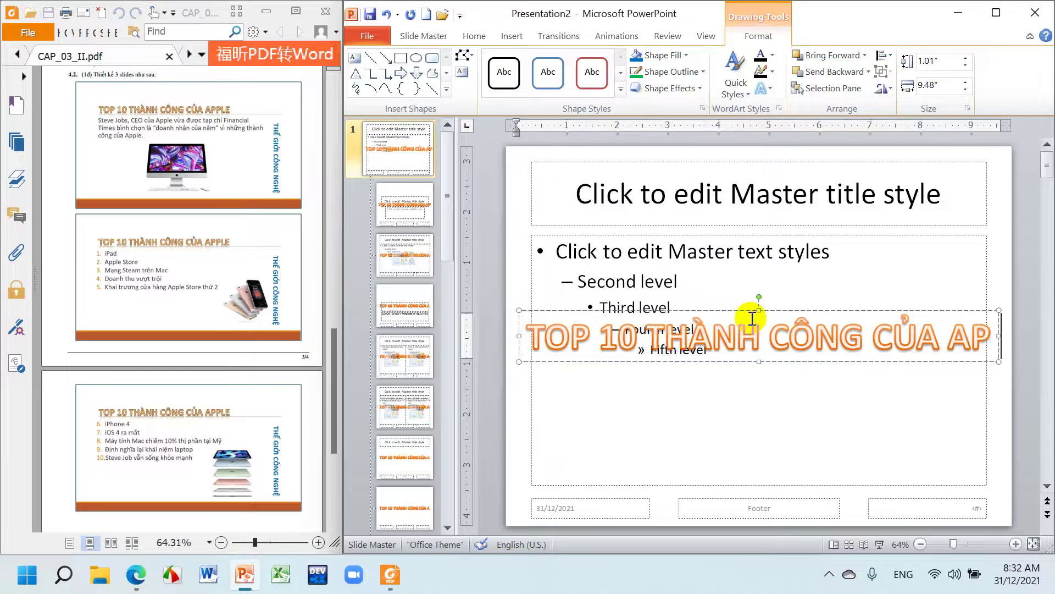
{"action": "type", "text": "PLE"}
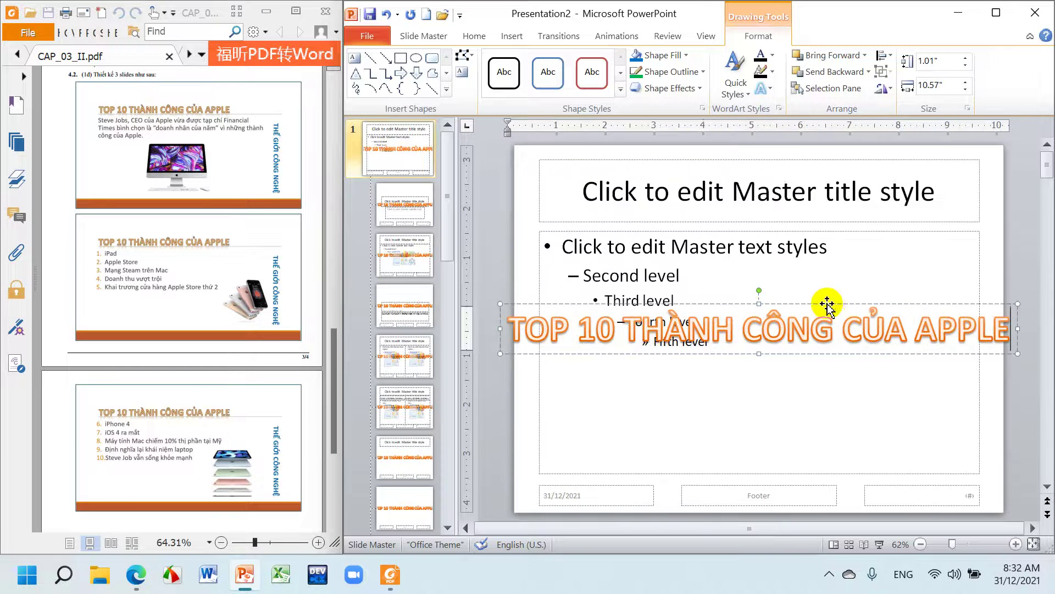
{"action": "left_click", "coordinate": [827, 303]}
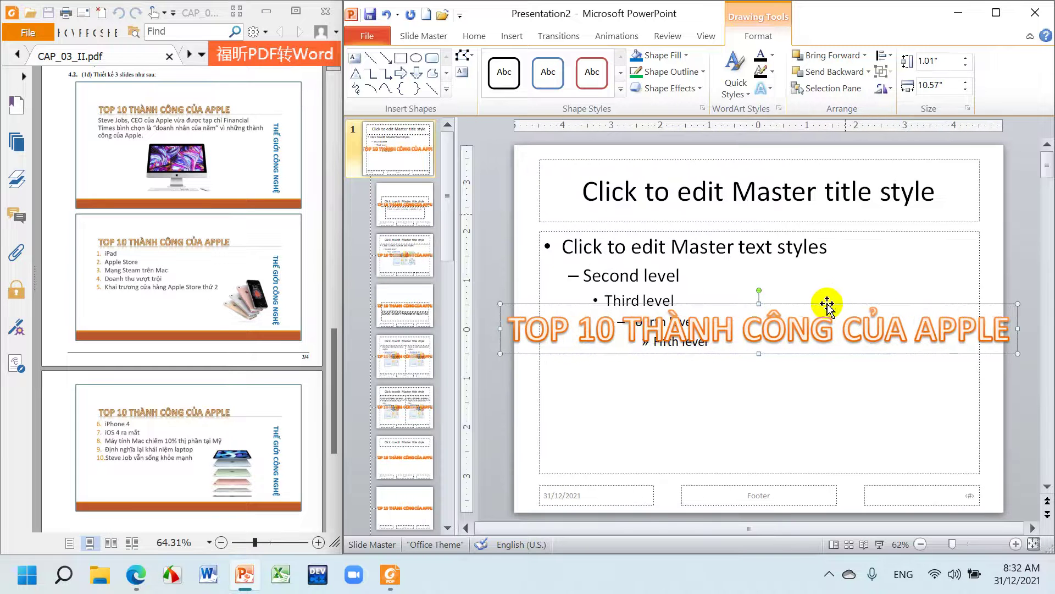
Shrink the WordArt to 44 pt and place it over the title placeholder
{"action": "left_click", "coordinate": [477, 34]}
{"action": "left_click", "coordinate": [623, 63]}
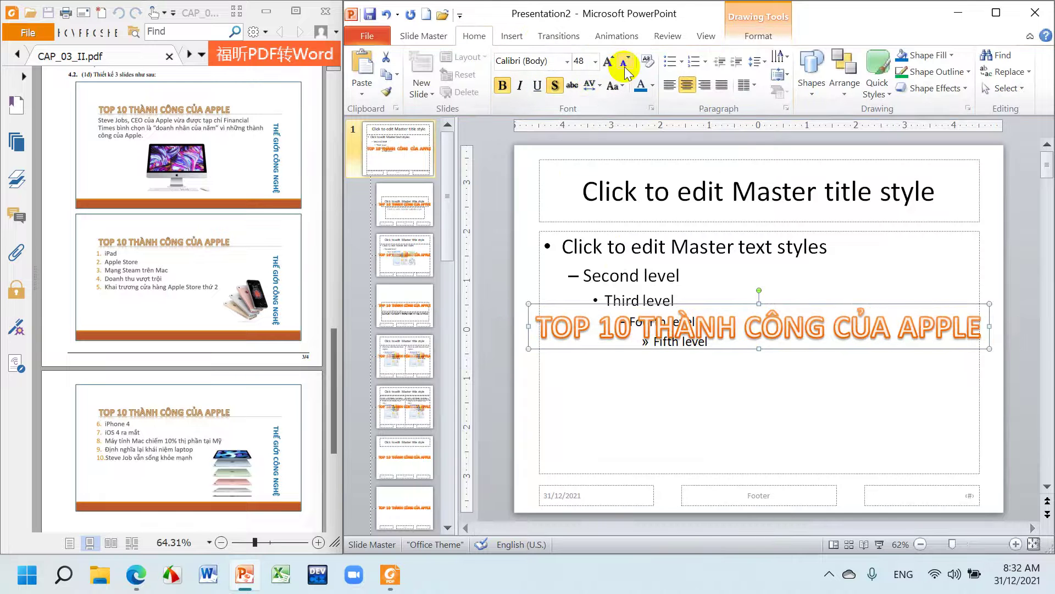
{"action": "left_click", "coordinate": [623, 63]}
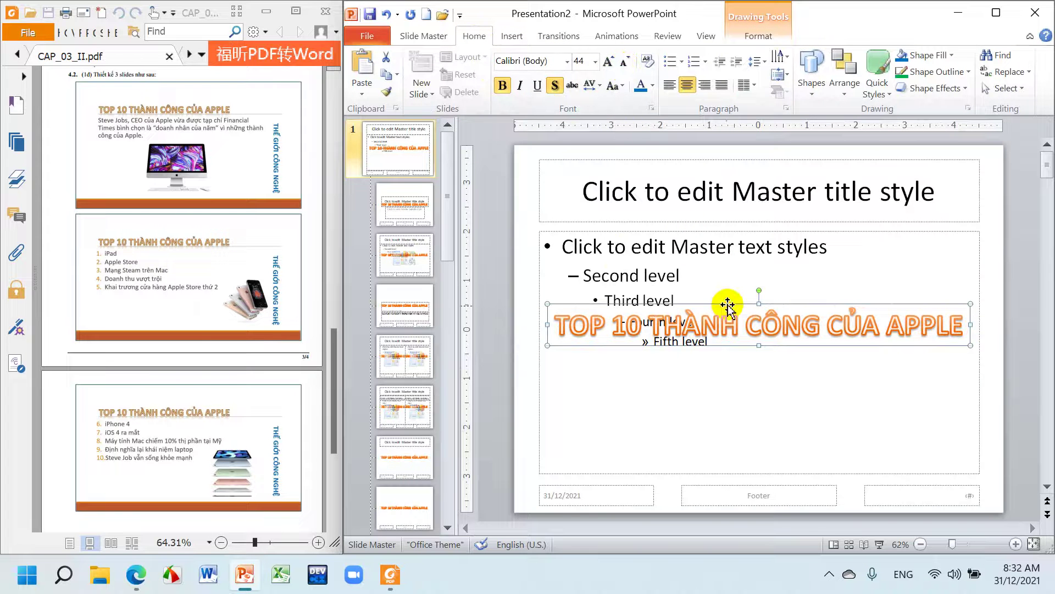
{"action": "left_click_drag", "start_coordinate": [727, 303], "coordinate": [713, 172]}
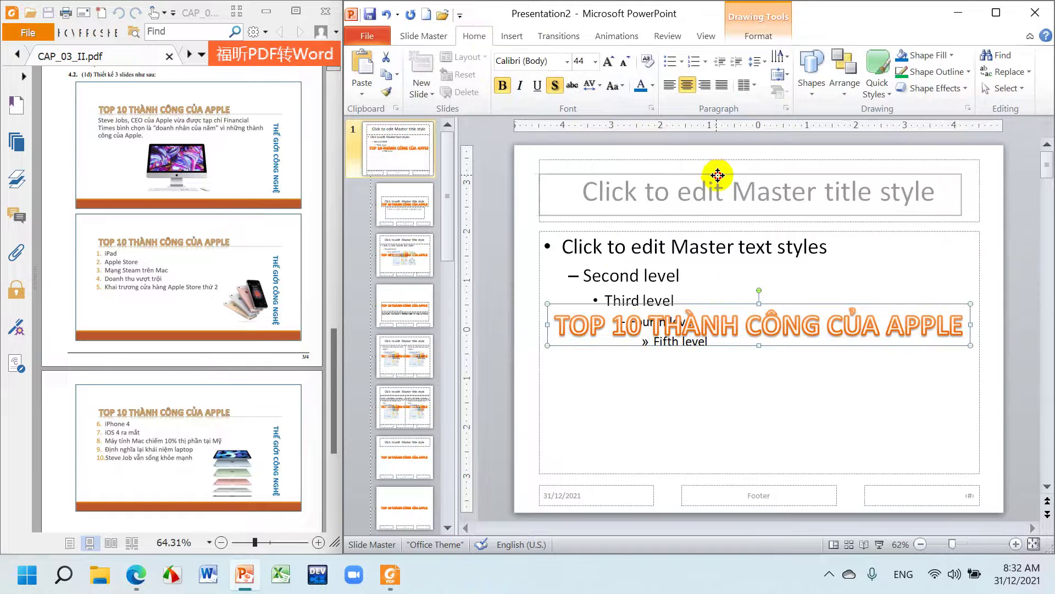
{"action": "left_click_drag", "start_coordinate": [716, 172], "coordinate": [717, 177]}
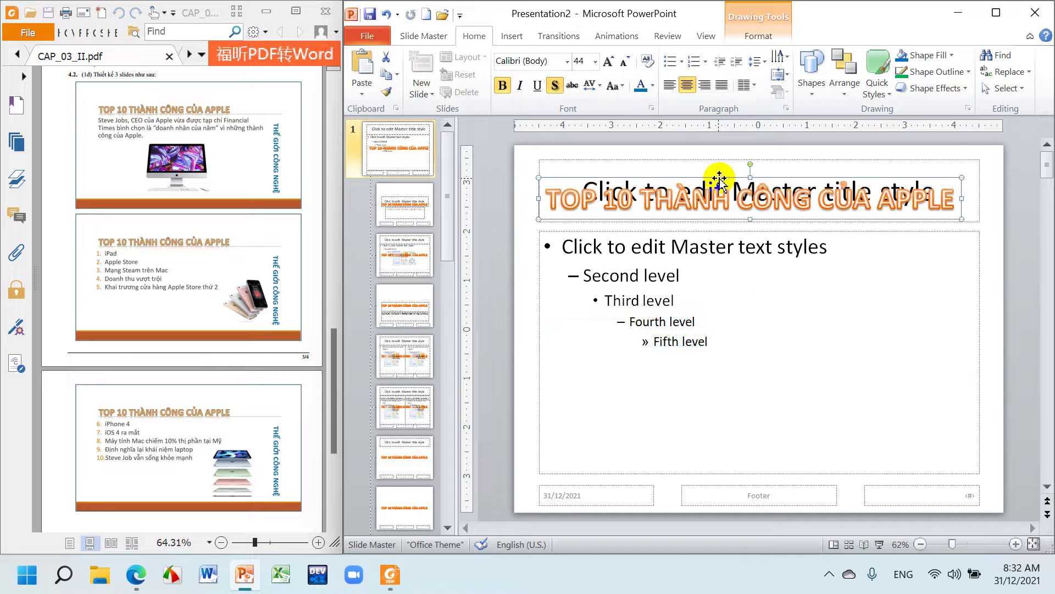
Apply a reflection text effect to the WordArt title
{"action": "left_click", "coordinate": [752, 37]}
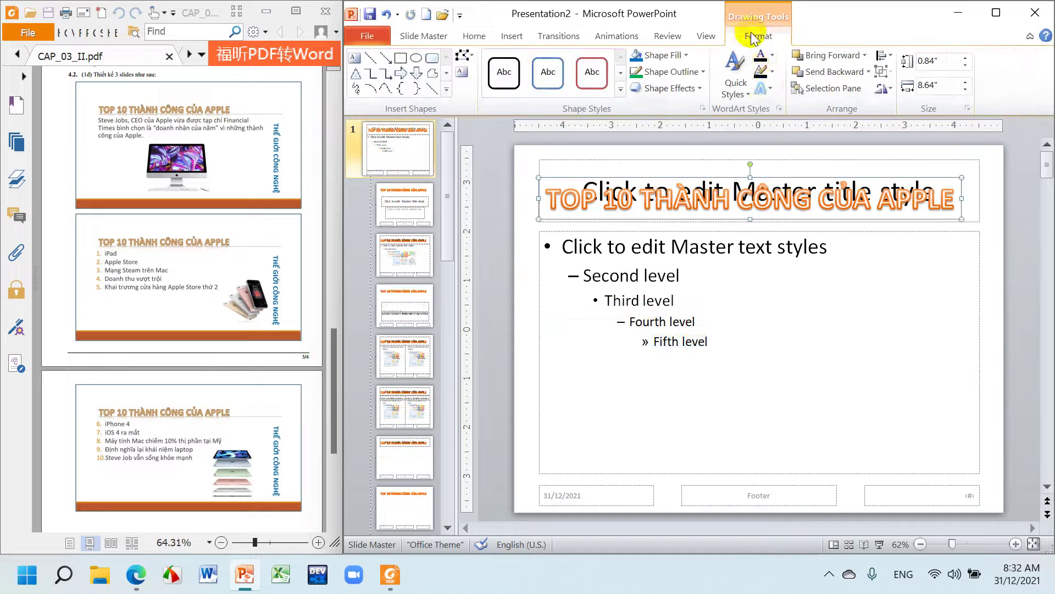
{"action": "left_click", "coordinate": [773, 91]}
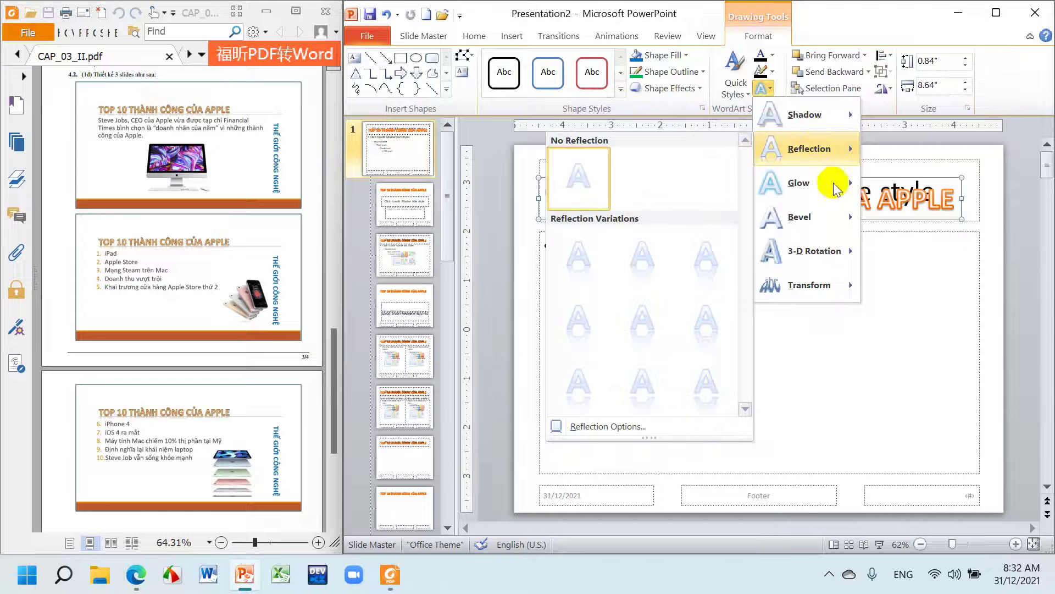
{"action": "mouse_move", "coordinate": [808, 148]}
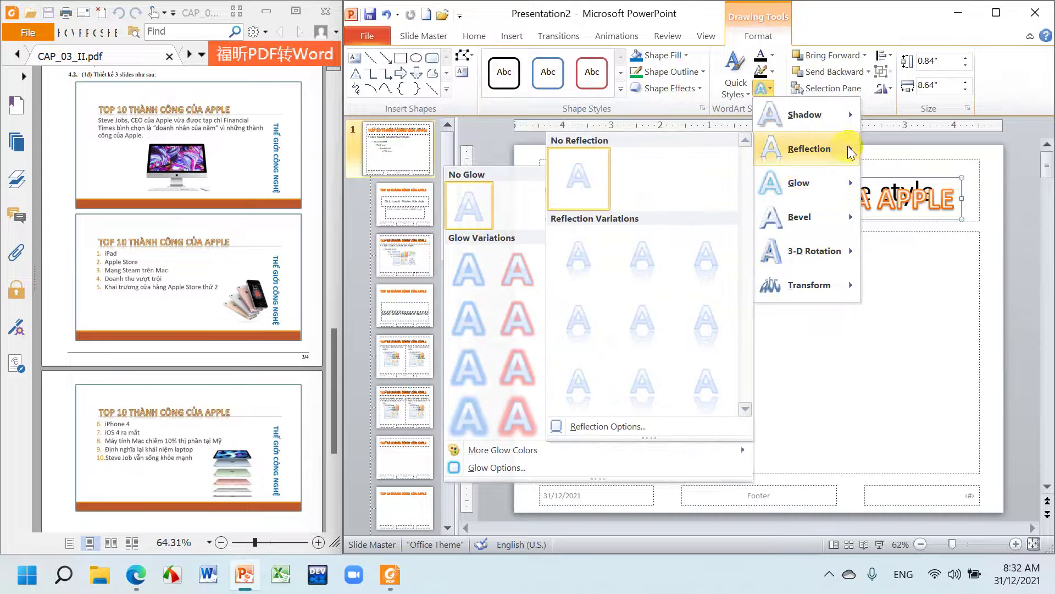
{"action": "left_click", "coordinate": [655, 264]}
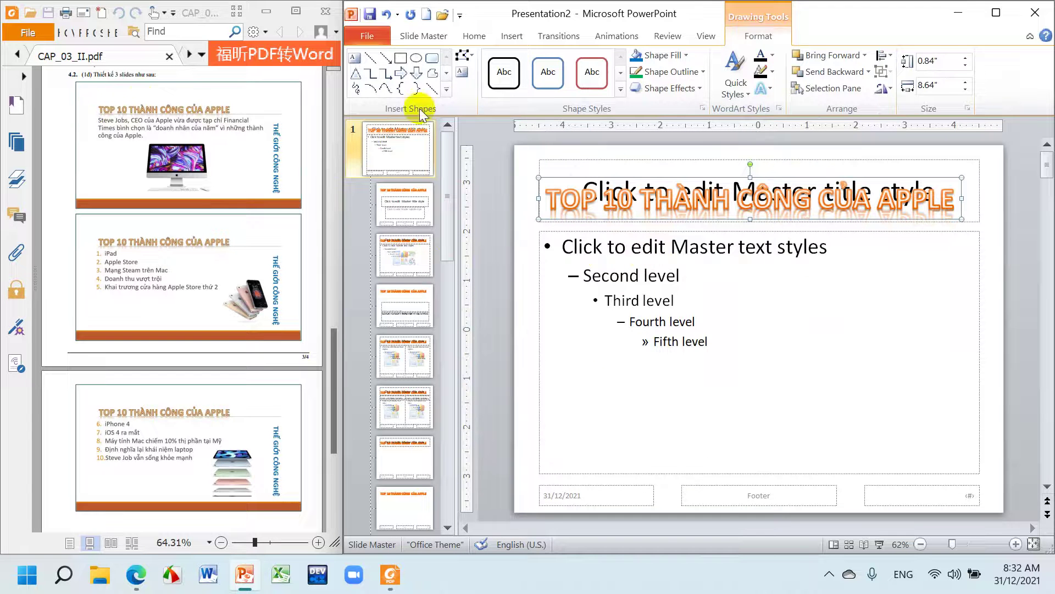
Draw a horizontal straight line just beneath the WordArt title
{"action": "left_click", "coordinate": [511, 35]}
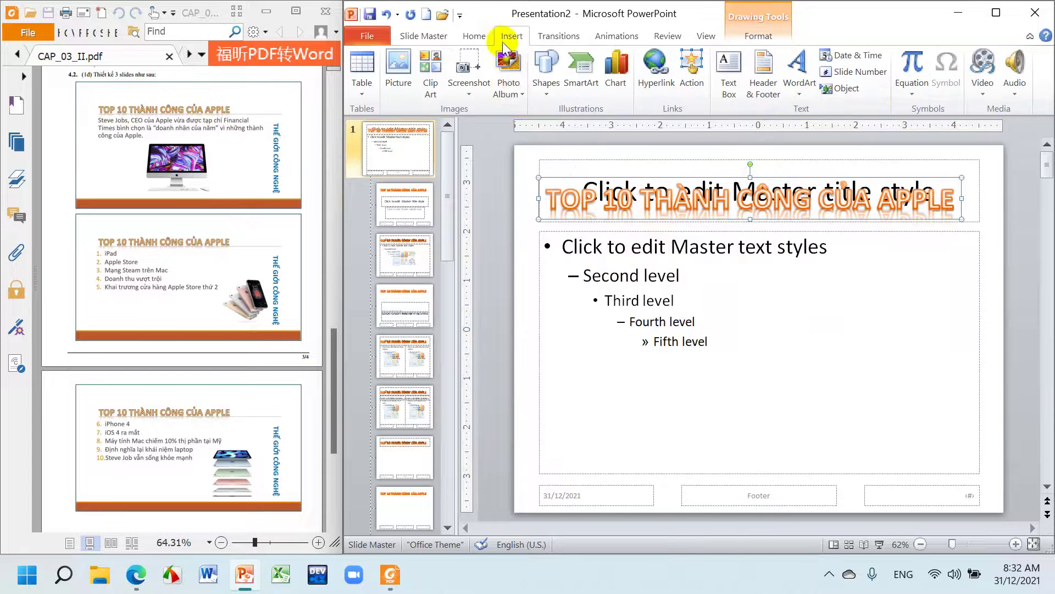
{"action": "left_click", "coordinate": [546, 95]}
{"action": "left_click", "coordinate": [556, 128]}
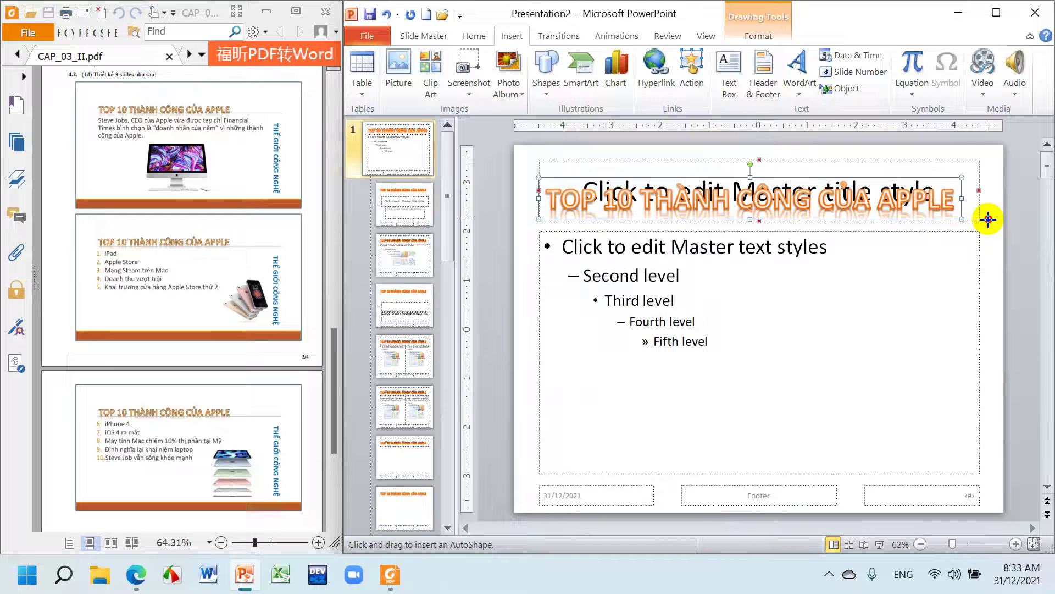
{"action": "left_click_drag", "start_coordinate": [988, 219], "coordinate": [987, 219]}
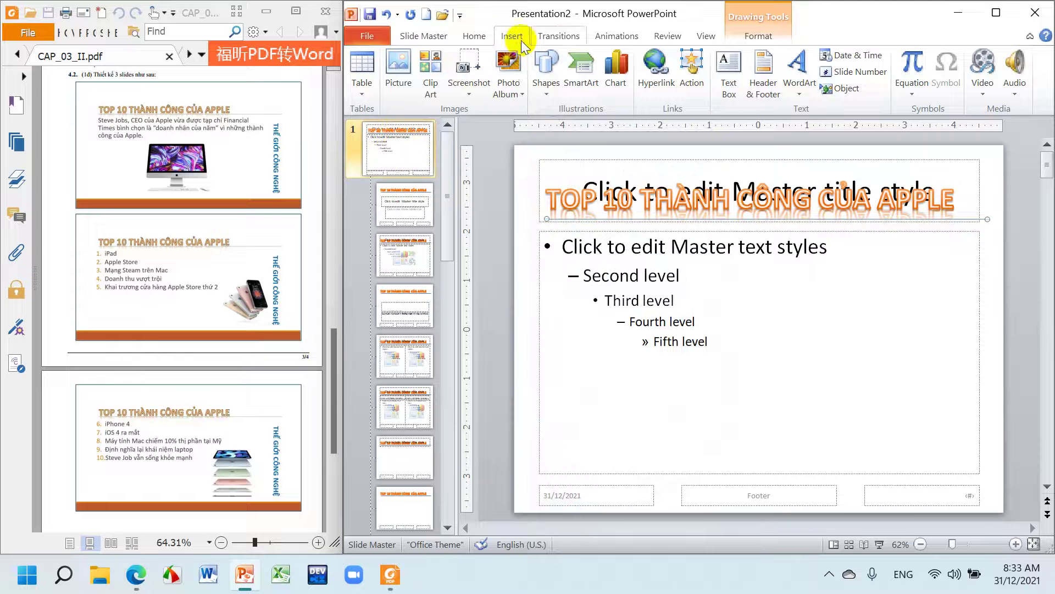
Insert a second WordArt reading 'THẾ GIỚI CÔNG NGHỆ' and rotate it 90° right
{"action": "left_click", "coordinate": [798, 91]}
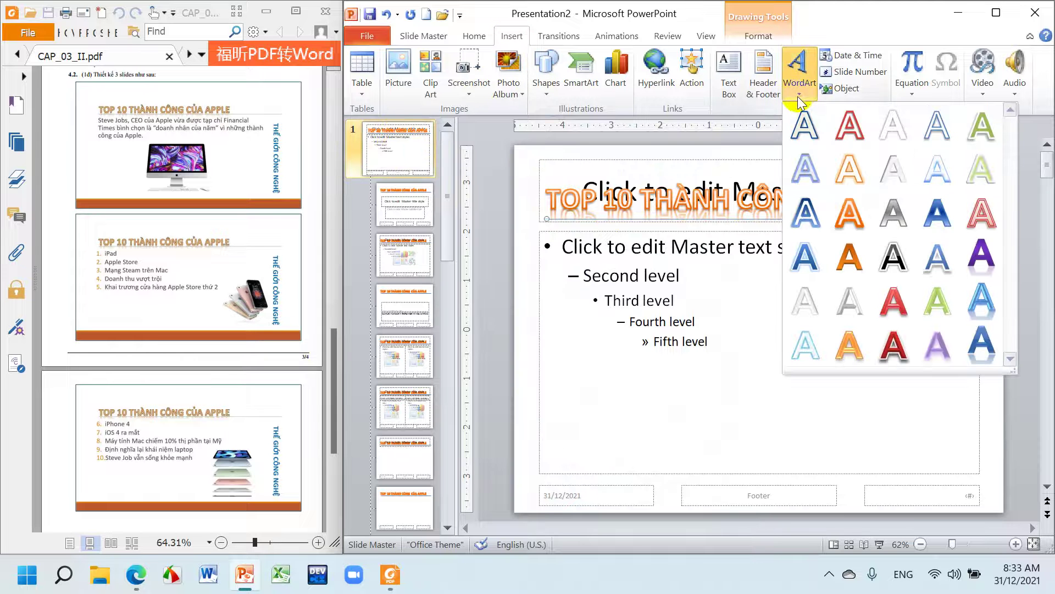
{"action": "left_click", "coordinate": [936, 215]}
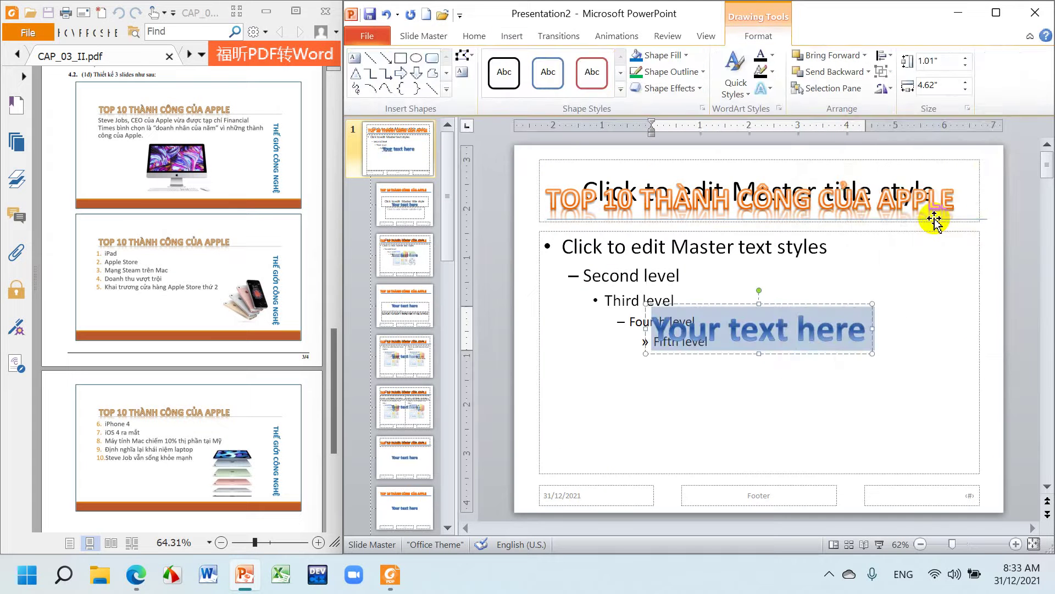
{"action": "type", "text": "THEES G"}
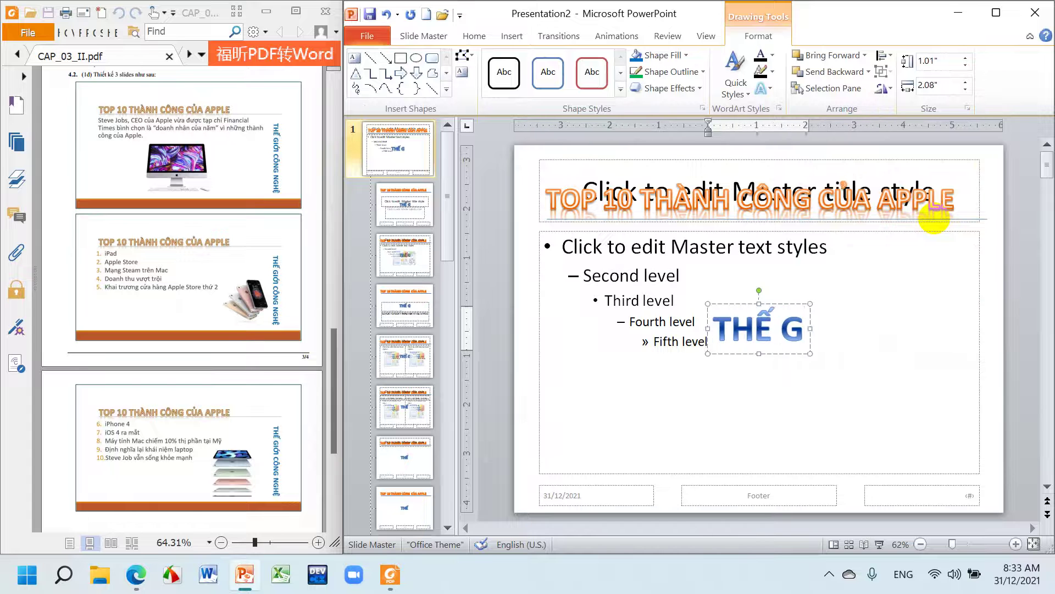
{"action": "type", "text": "IOWIS COO"}
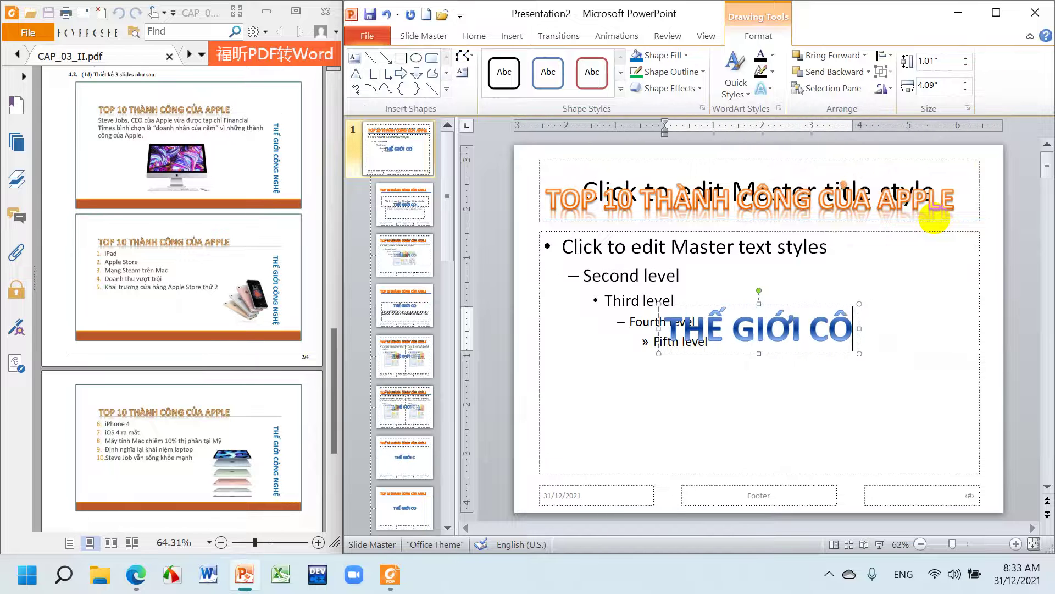
{"action": "type", "text": "NG NGHE"}
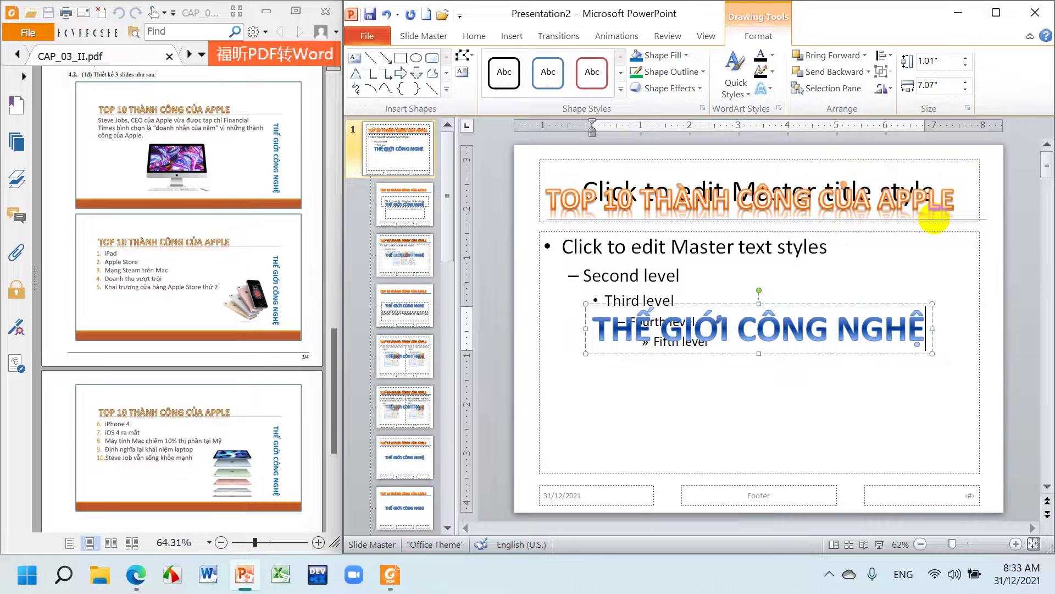
{"action": "left_click", "coordinate": [837, 303]}
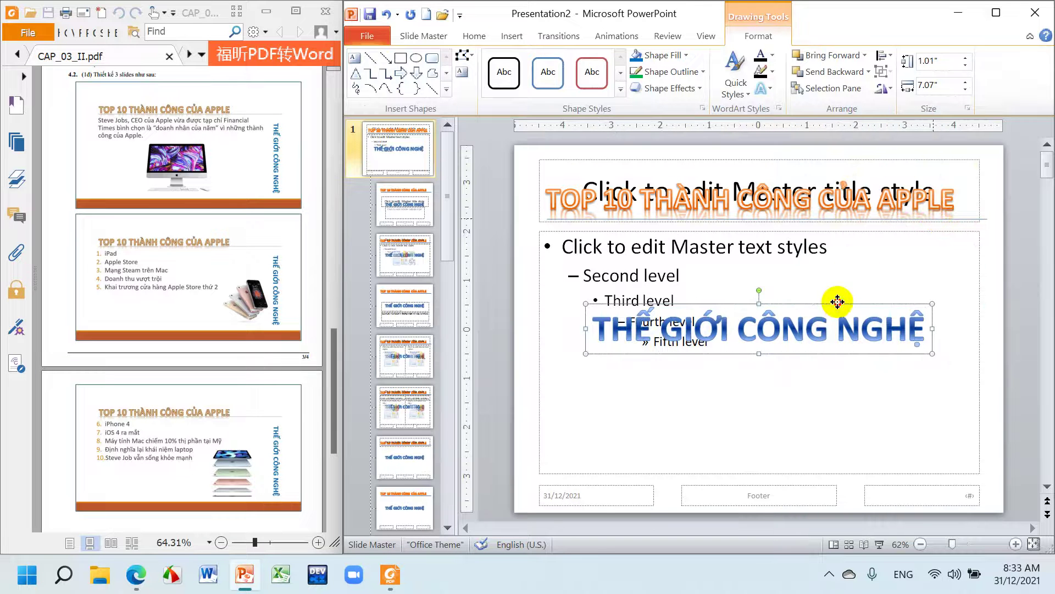
{"action": "left_click", "coordinate": [893, 95]}
{"action": "left_click", "coordinate": [915, 105]}
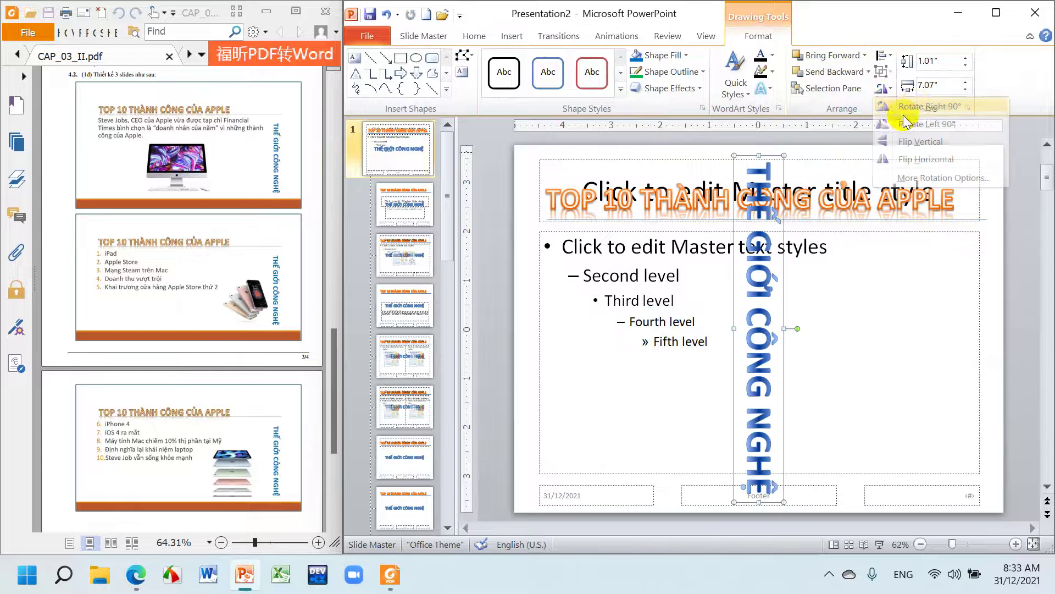
Shrink the vertical WordArt to 40 pt and place it along the slide's right edge
{"action": "left_click", "coordinate": [473, 36]}
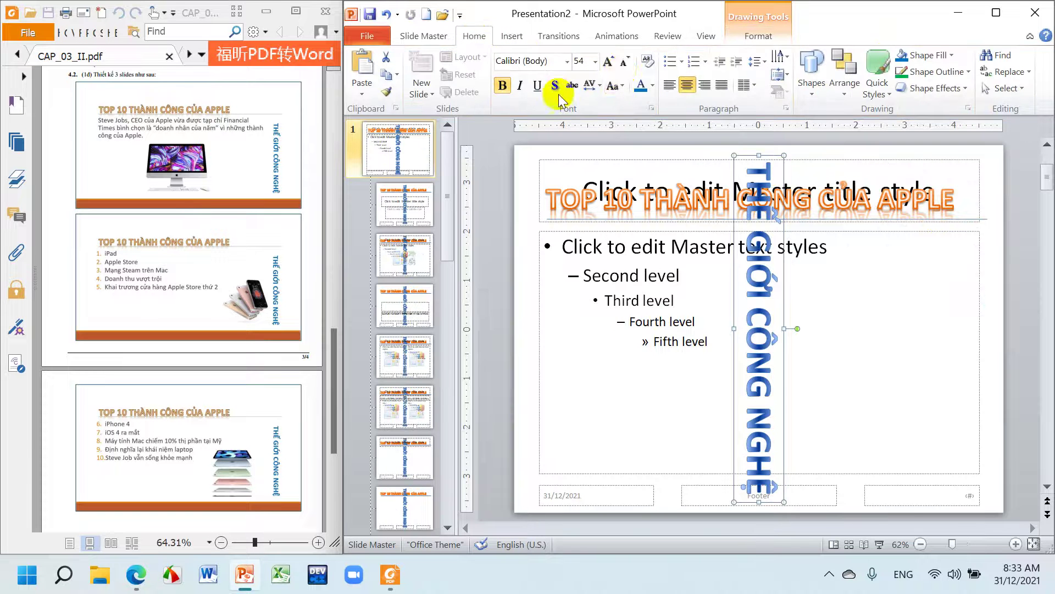
{"action": "left_click", "coordinate": [624, 62]}
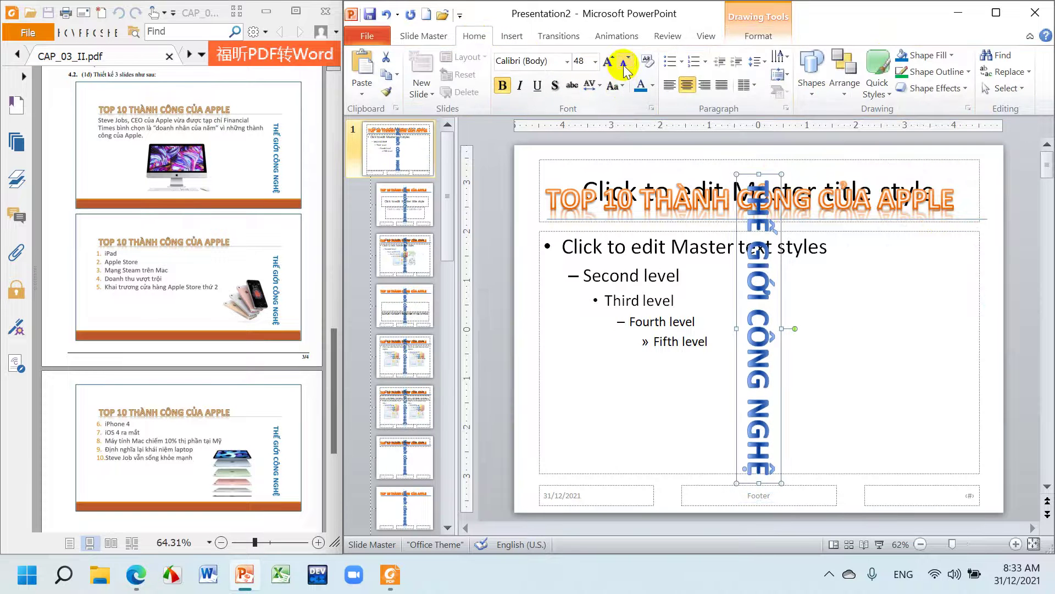
{"action": "left_click", "coordinate": [624, 62]}
{"action": "left_click", "coordinate": [624, 62]}
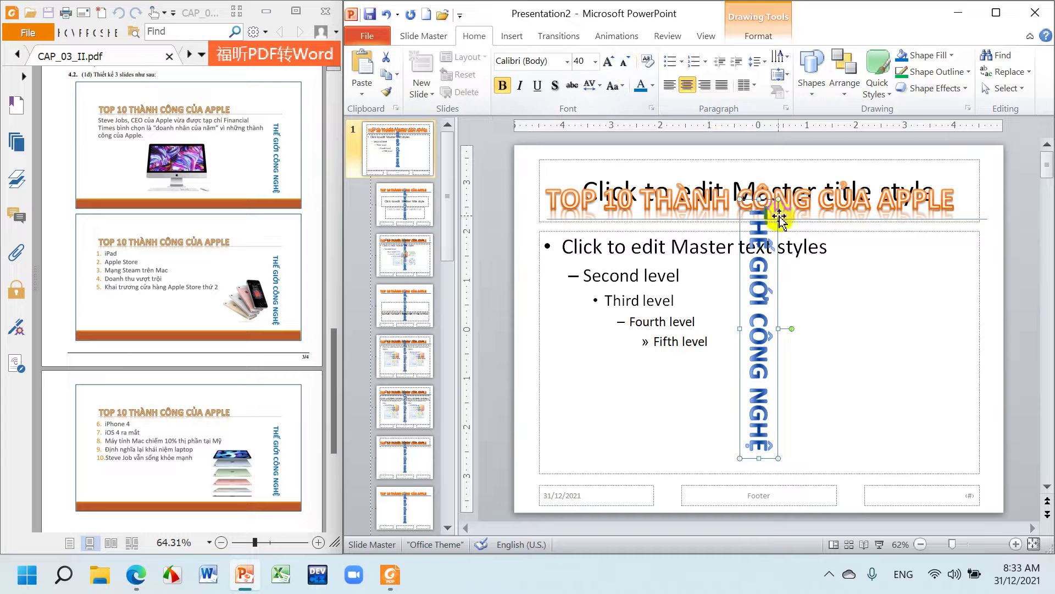
{"action": "left_click_drag", "start_coordinate": [776, 224], "coordinate": [993, 254]}
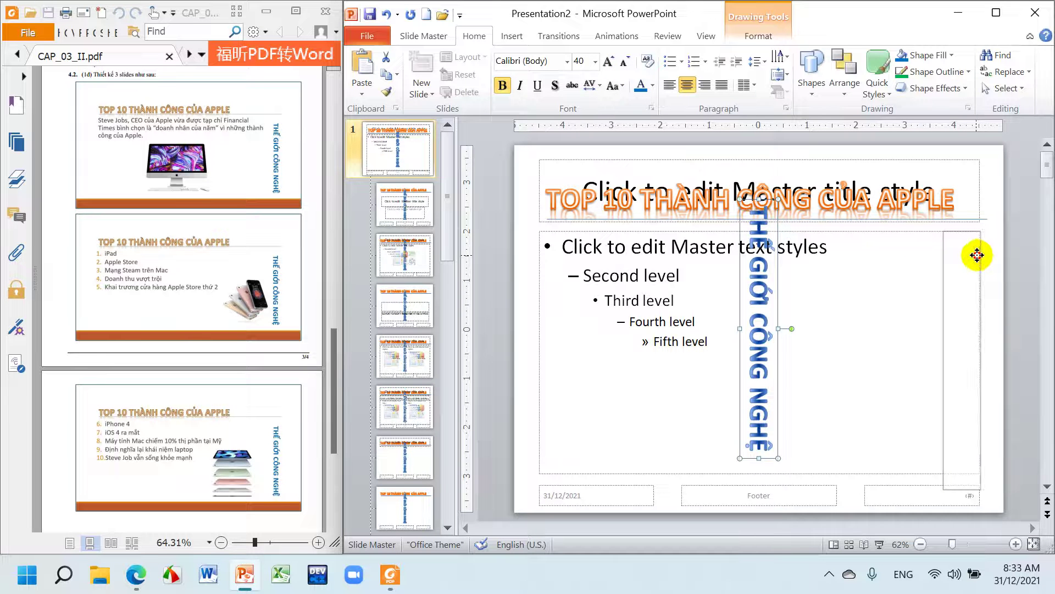
{"action": "left_click_drag", "start_coordinate": [993, 254], "coordinate": [978, 254]}
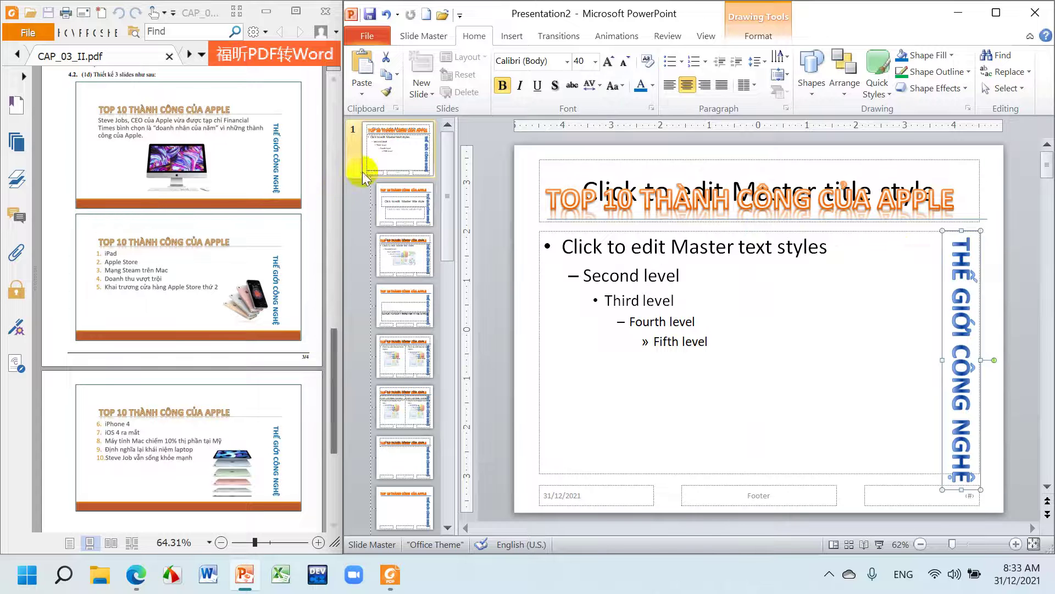
{"action": "left_click", "coordinate": [392, 148]}
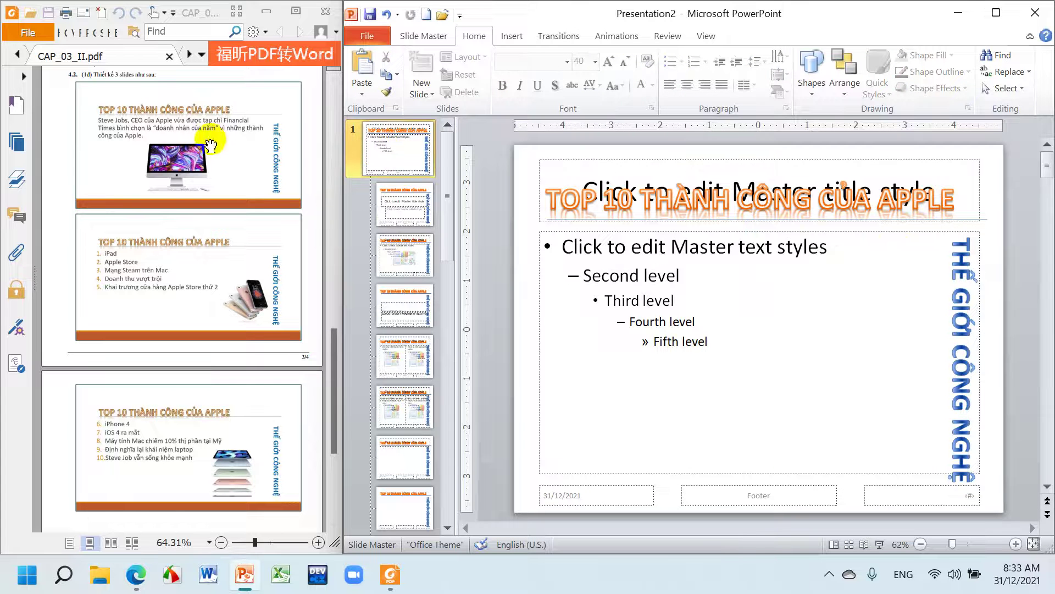
Draw a full-width rectangle bar along the bottom edge of the master slide
{"action": "left_click", "coordinate": [510, 35]}
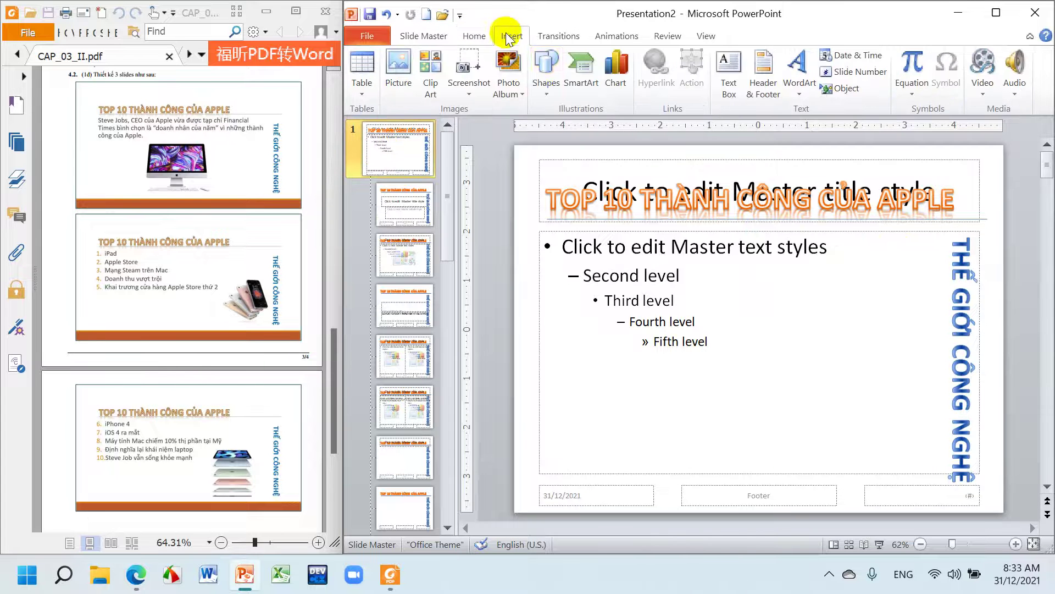
{"action": "left_click", "coordinate": [546, 83]}
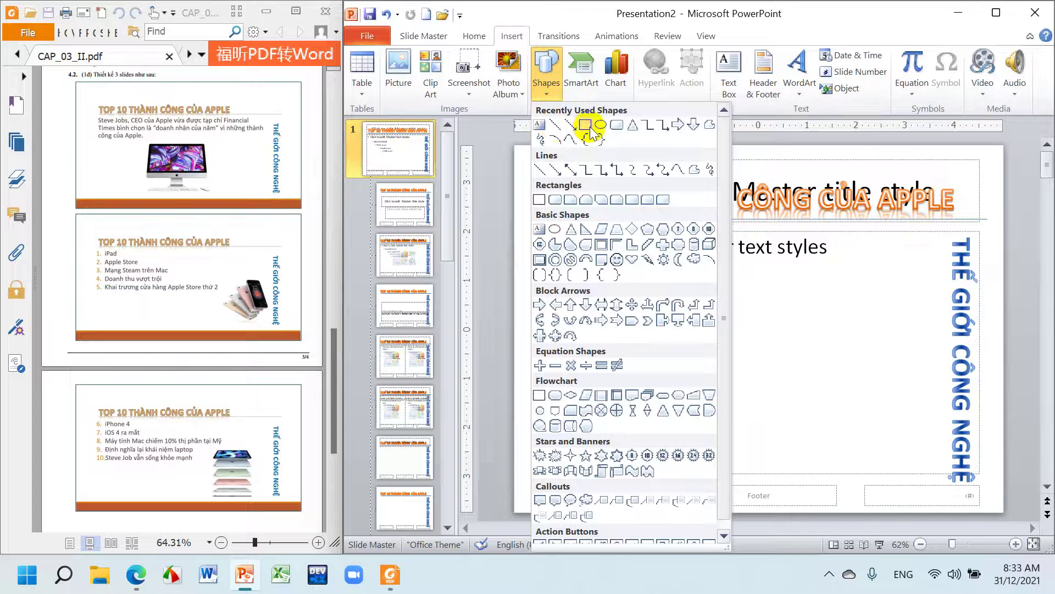
{"action": "left_click", "coordinate": [585, 126]}
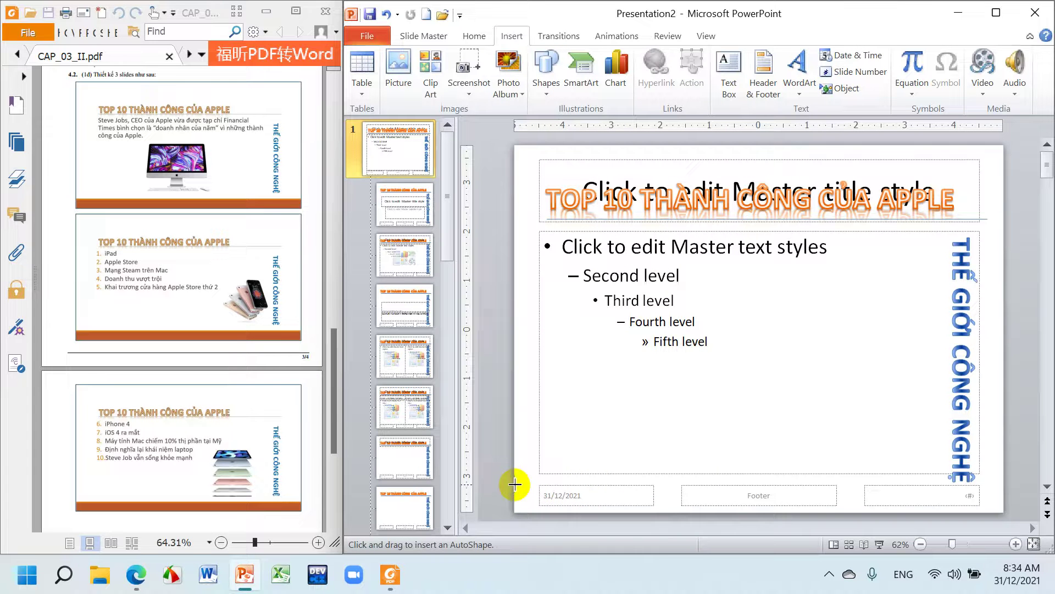
{"action": "left_click_drag", "start_coordinate": [515, 483], "coordinate": [1003, 511]}
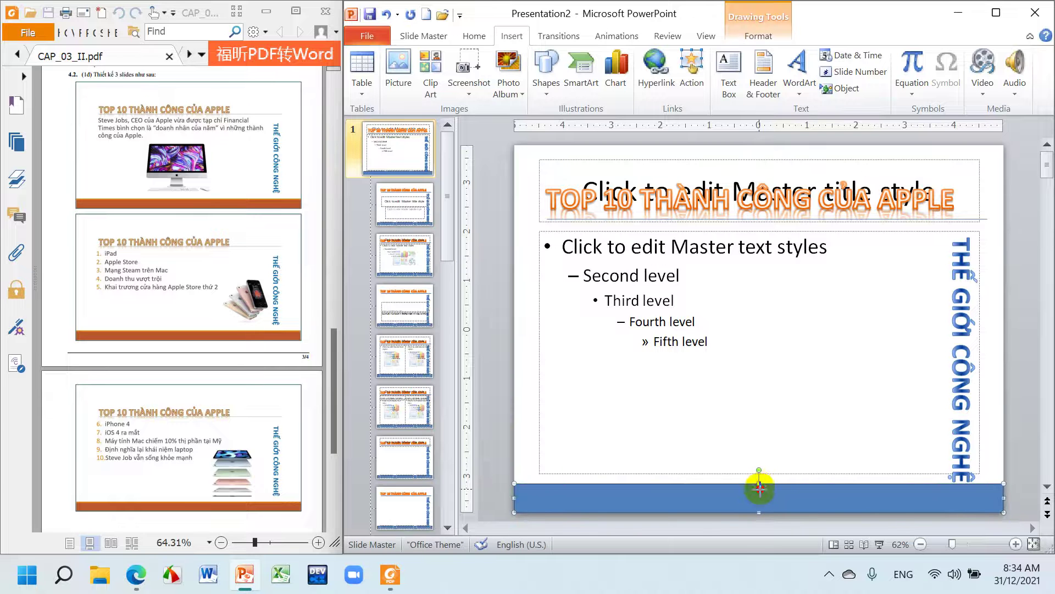
{"action": "left_click_drag", "start_coordinate": [760, 488], "coordinate": [760, 488]}
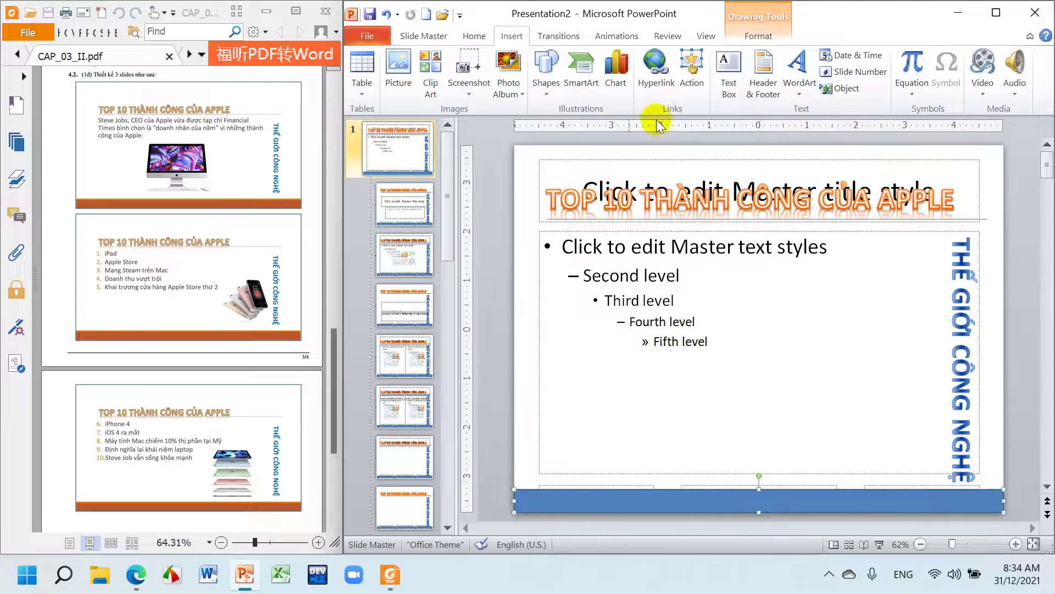
Give the bottom bar the Moderate Effect - Orange shape style
{"action": "left_click", "coordinate": [757, 36]}
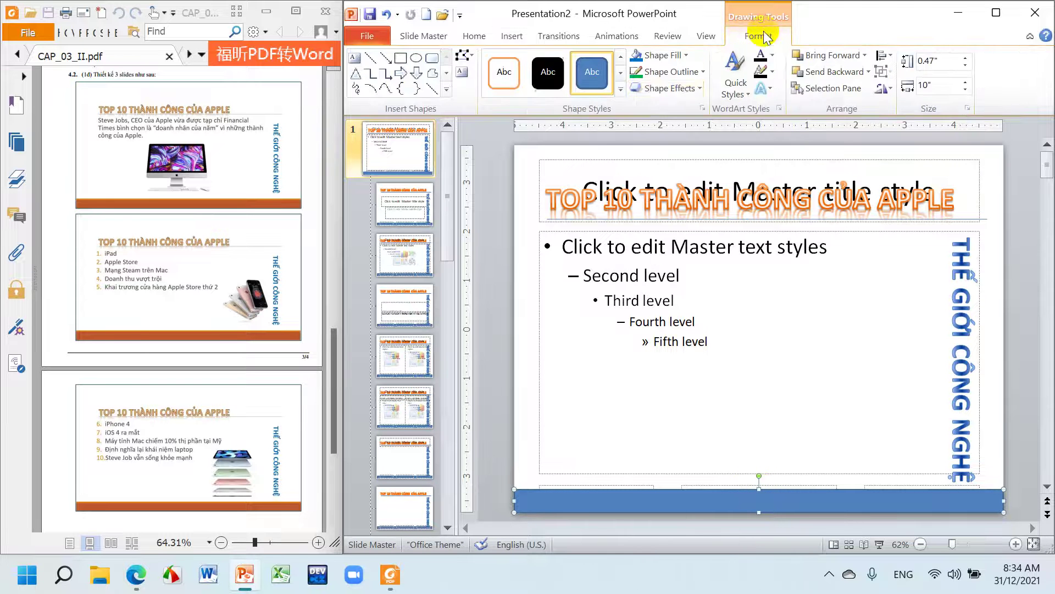
{"action": "left_click", "coordinate": [621, 89]}
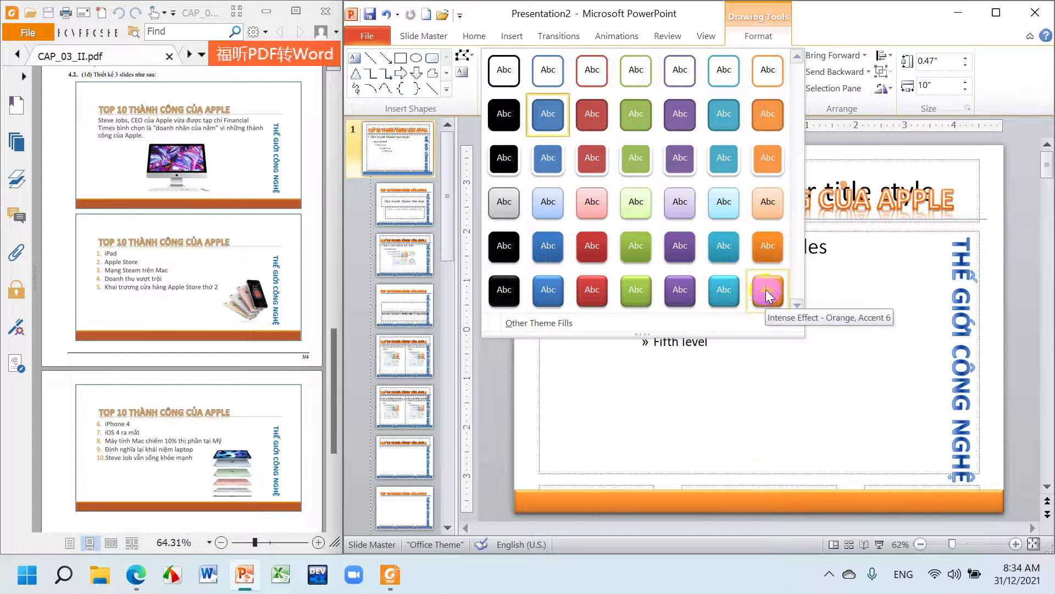
{"action": "left_click", "coordinate": [768, 248]}
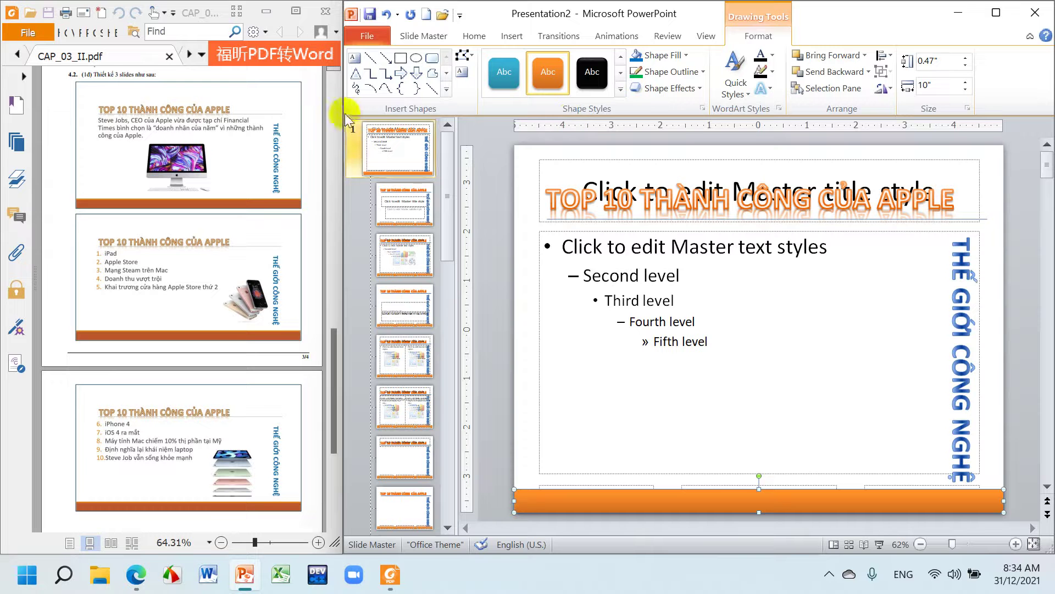
{"action": "left_click", "coordinate": [268, 198]}
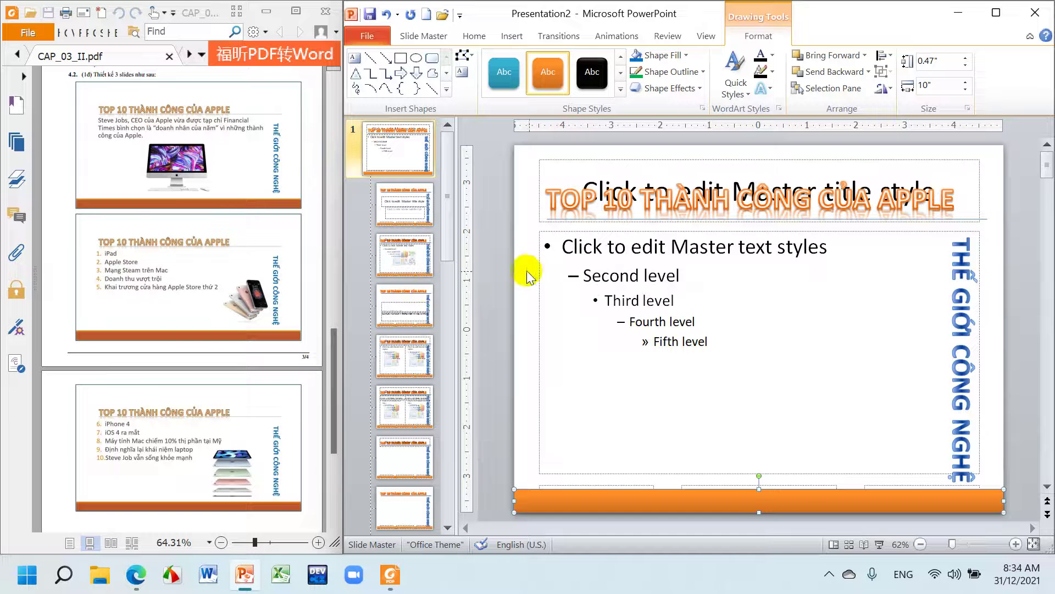
{"action": "scroll", "coordinate": [241, 203], "scroll_direction": "up", "scroll_amount": 3}
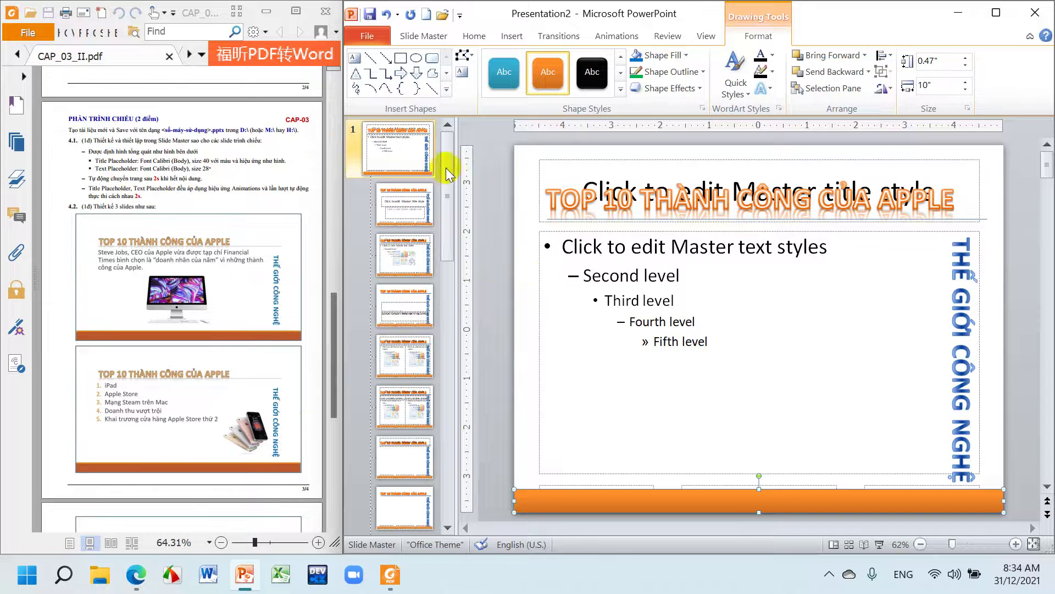
Set the master title placeholder's font size to 40 pt
{"action": "left_click", "coordinate": [576, 164]}
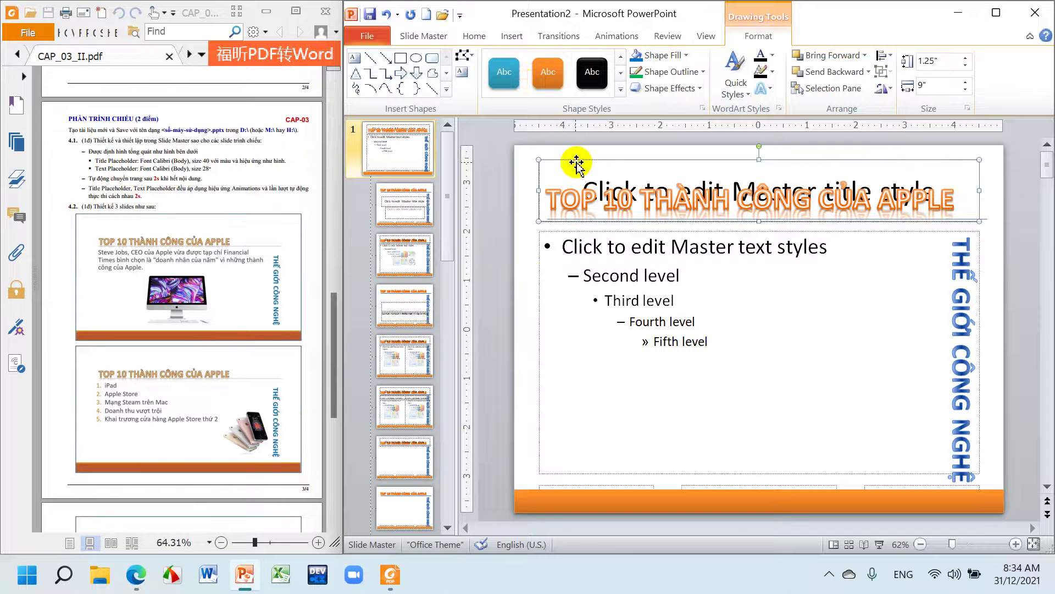
{"action": "left_click", "coordinate": [476, 37]}
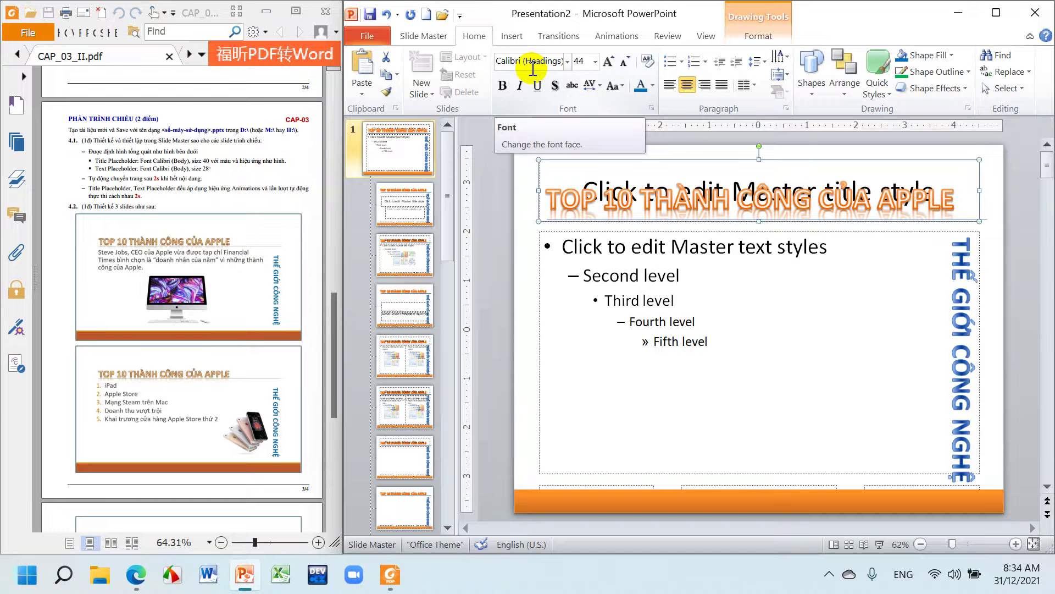
{"action": "left_click", "coordinate": [595, 62]}
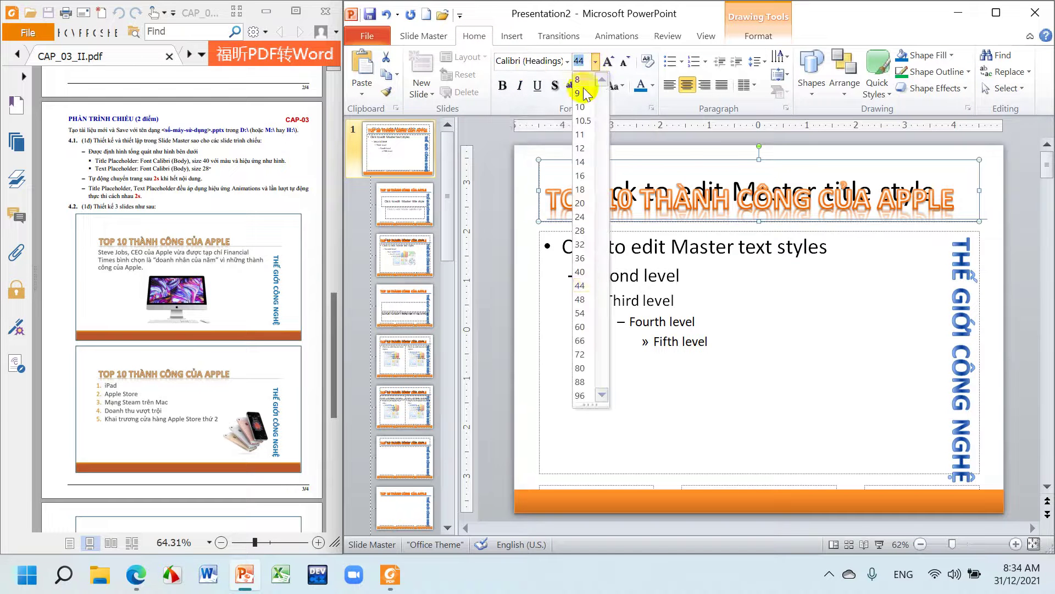
{"action": "left_click", "coordinate": [580, 271]}
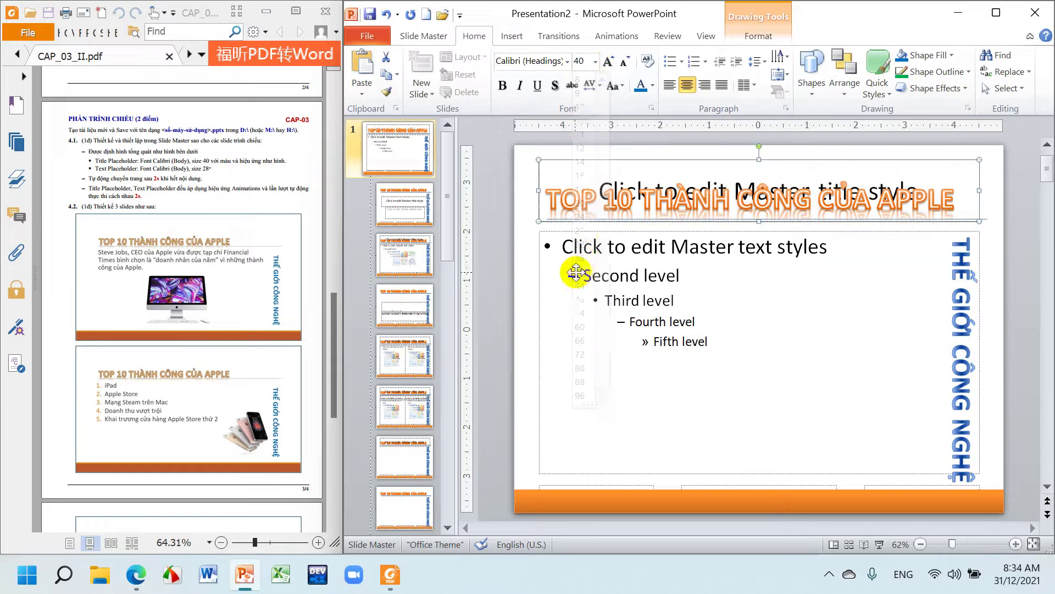
{"action": "left_click", "coordinate": [584, 191]}
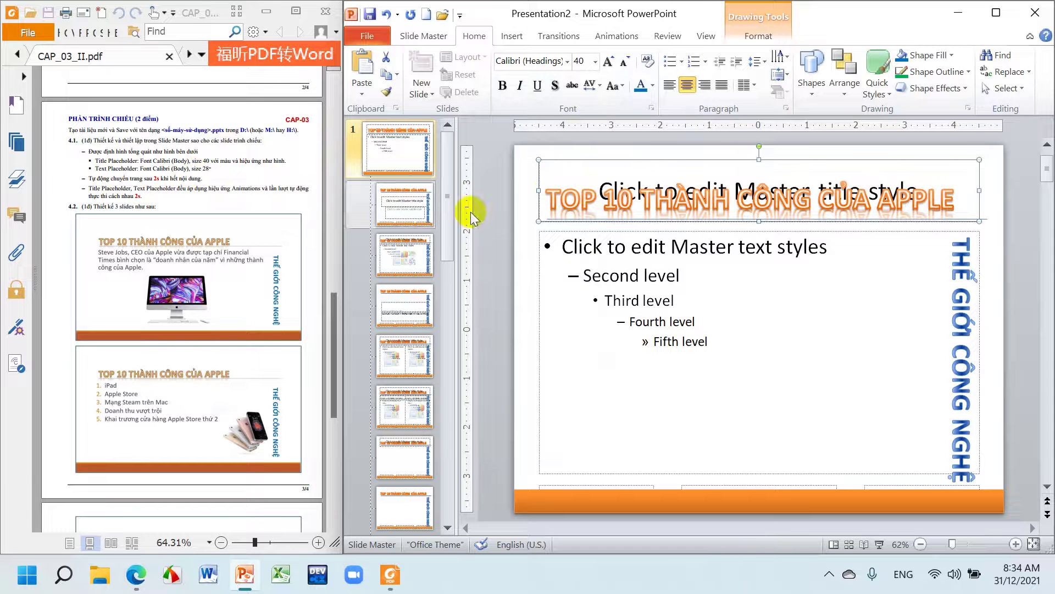
Enlarge the master body placeholder text in two steps to 28 pt
{"action": "left_click", "coordinate": [563, 234]}
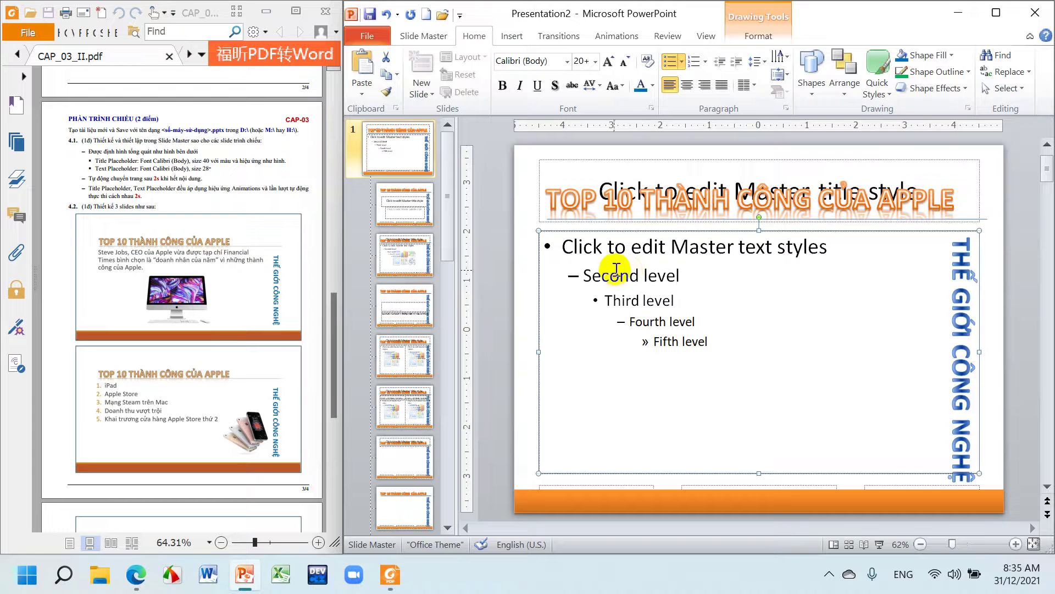
{"action": "left_click_drag", "start_coordinate": [626, 248], "coordinate": [605, 253]}
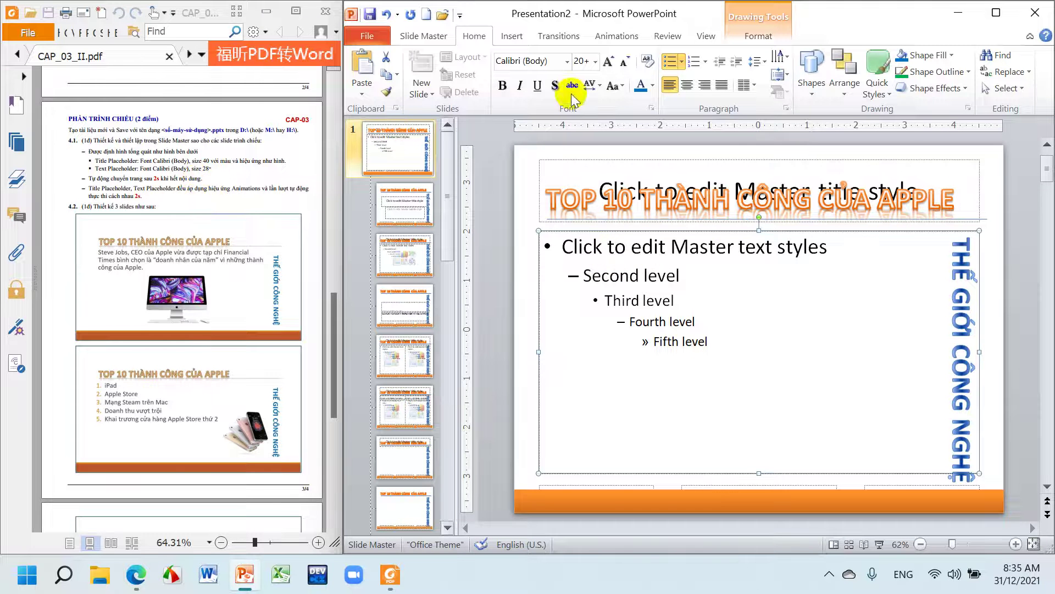
{"action": "left_click", "coordinate": [608, 62]}
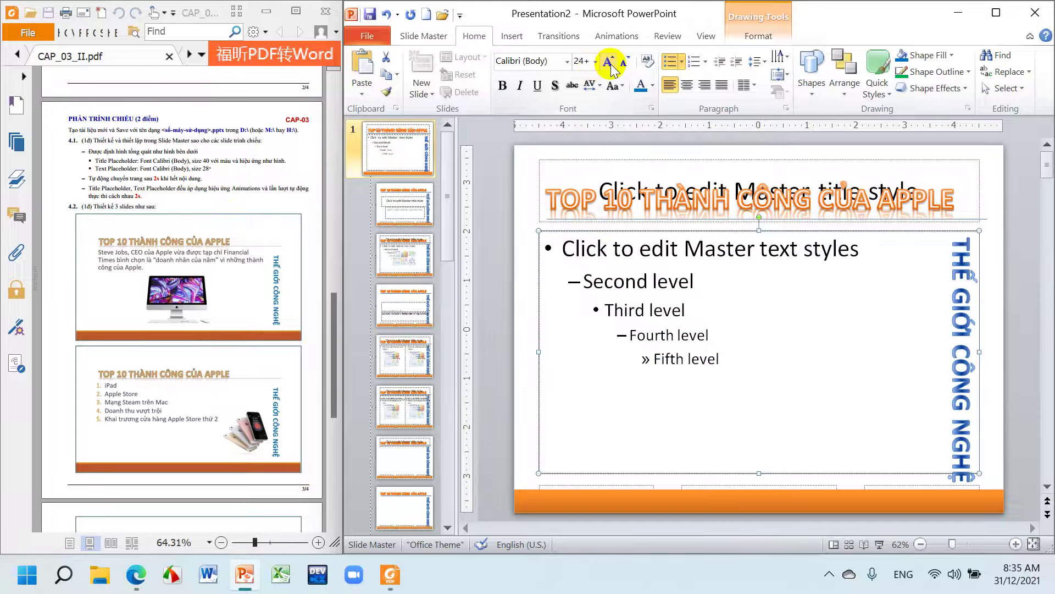
{"action": "left_click", "coordinate": [608, 62]}
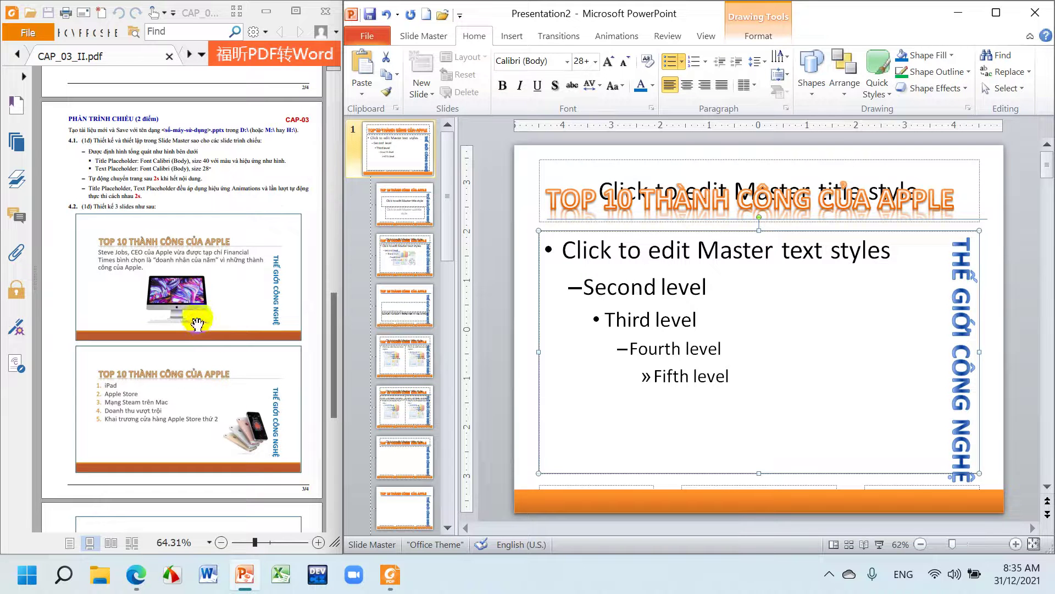
Give the master title placeholder a Zoom entrance animation
{"action": "left_click", "coordinate": [551, 208]}
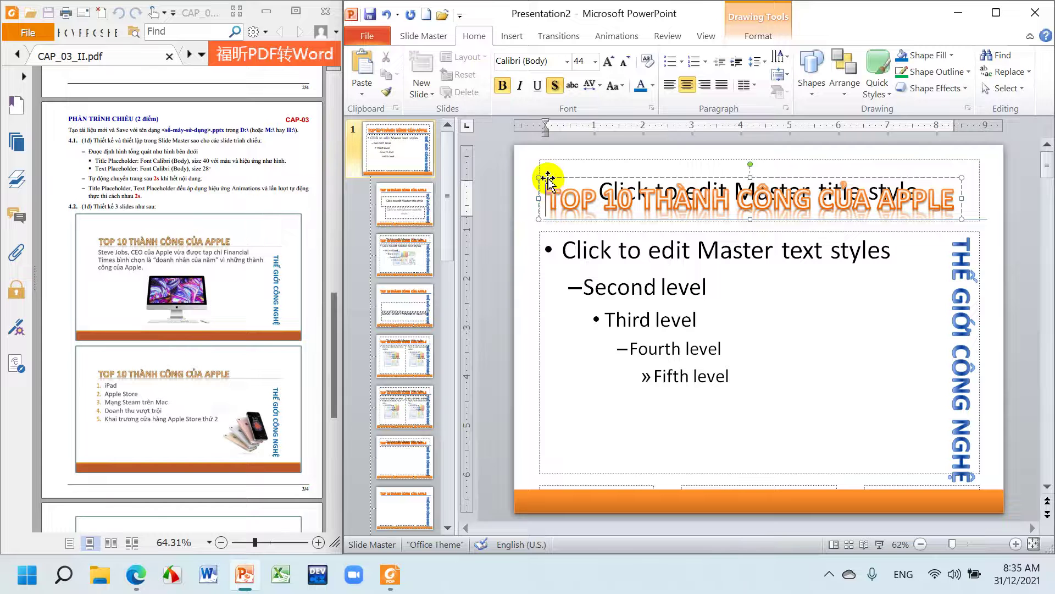
{"action": "left_click", "coordinate": [626, 35]}
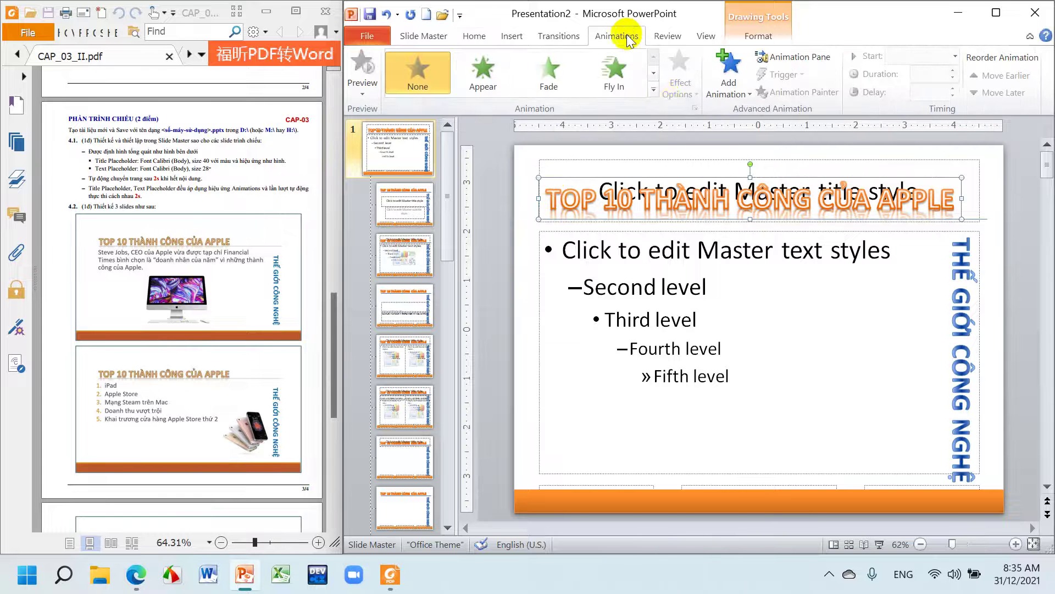
{"action": "left_click", "coordinate": [654, 90]}
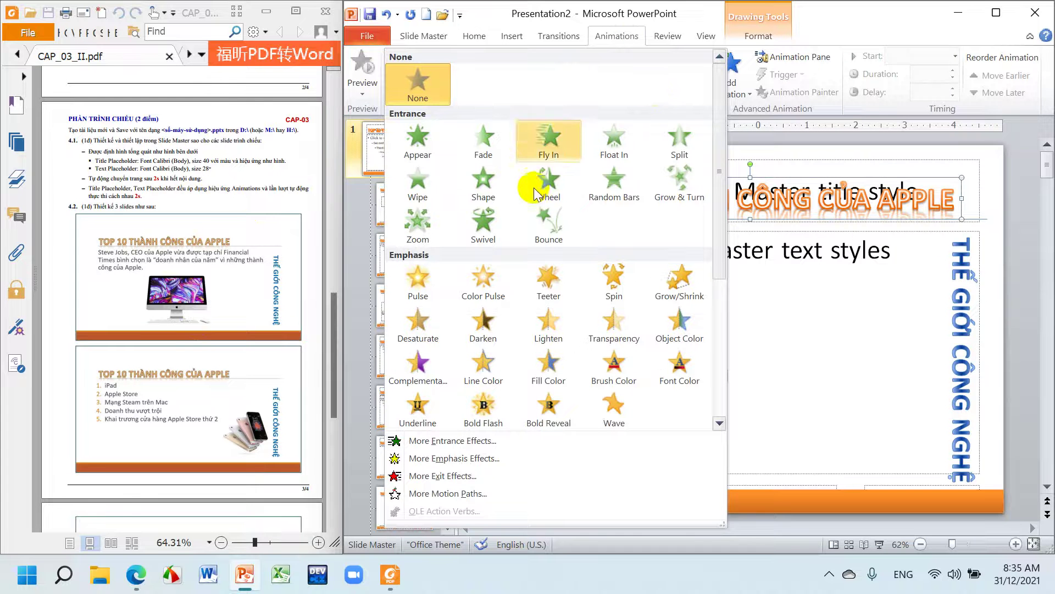
{"action": "left_click", "coordinate": [417, 222]}
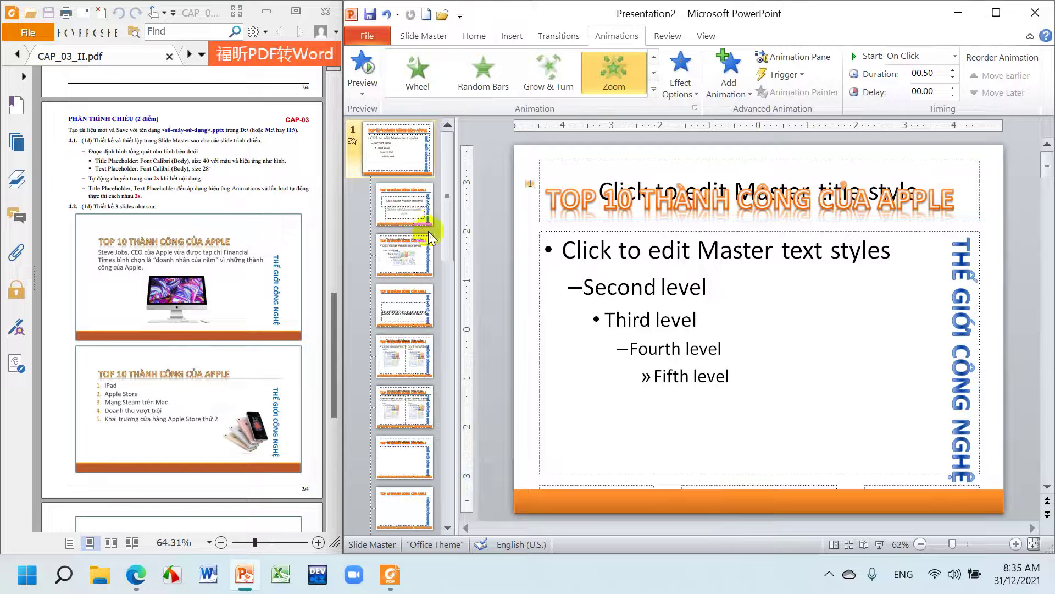
Animate the body text with Split and the vertical 'THẾ GIỚI CÔNG NGHỆ' box with Fly In
{"action": "left_click", "coordinate": [630, 234]}
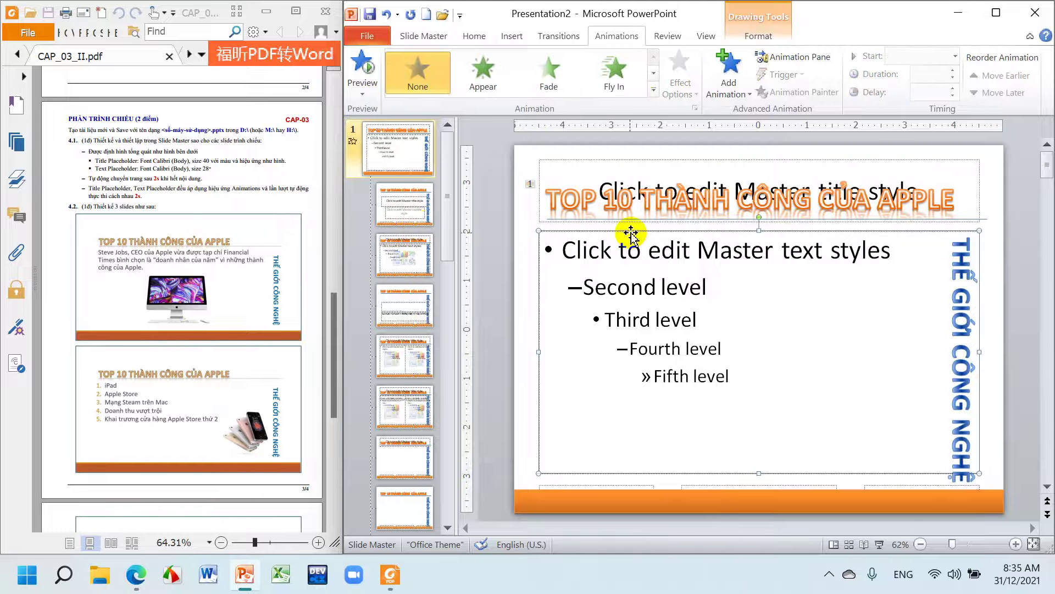
{"action": "left_click", "coordinate": [654, 89]}
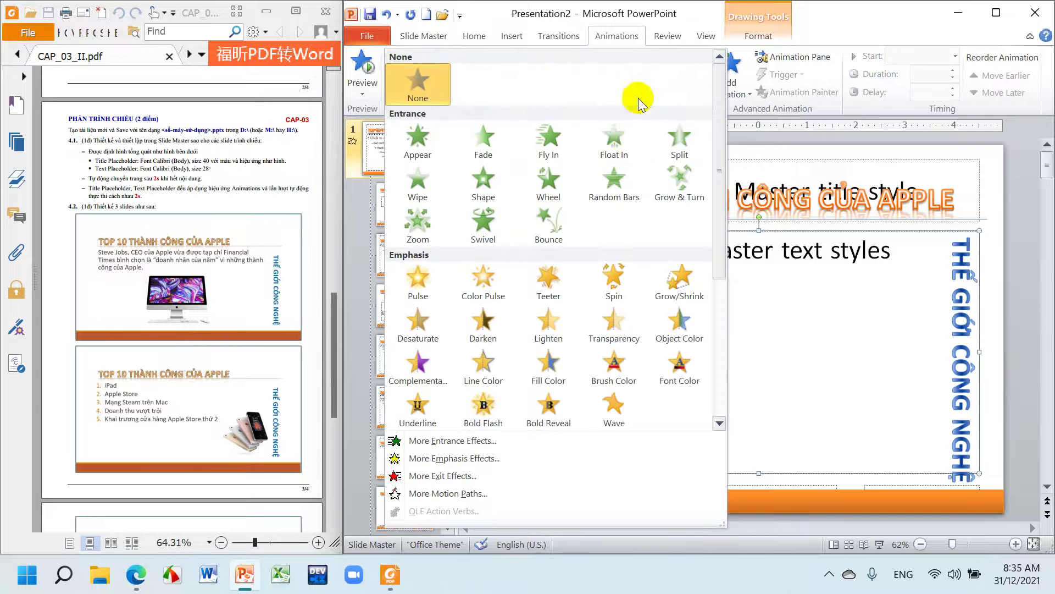
{"action": "left_click", "coordinate": [616, 141]}
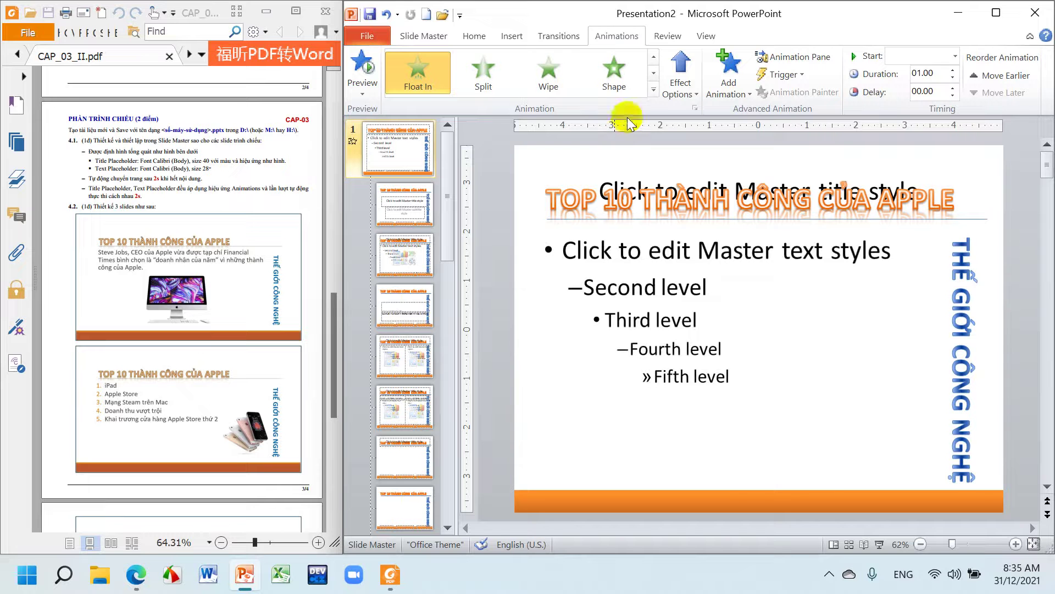
{"action": "left_click", "coordinate": [652, 90]}
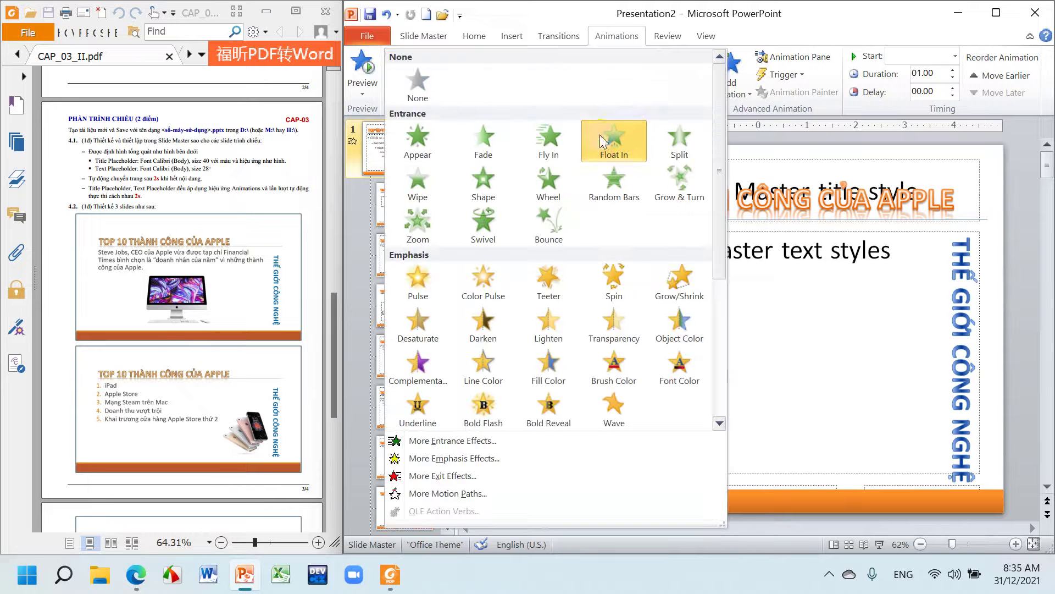
{"action": "left_click", "coordinate": [684, 141]}
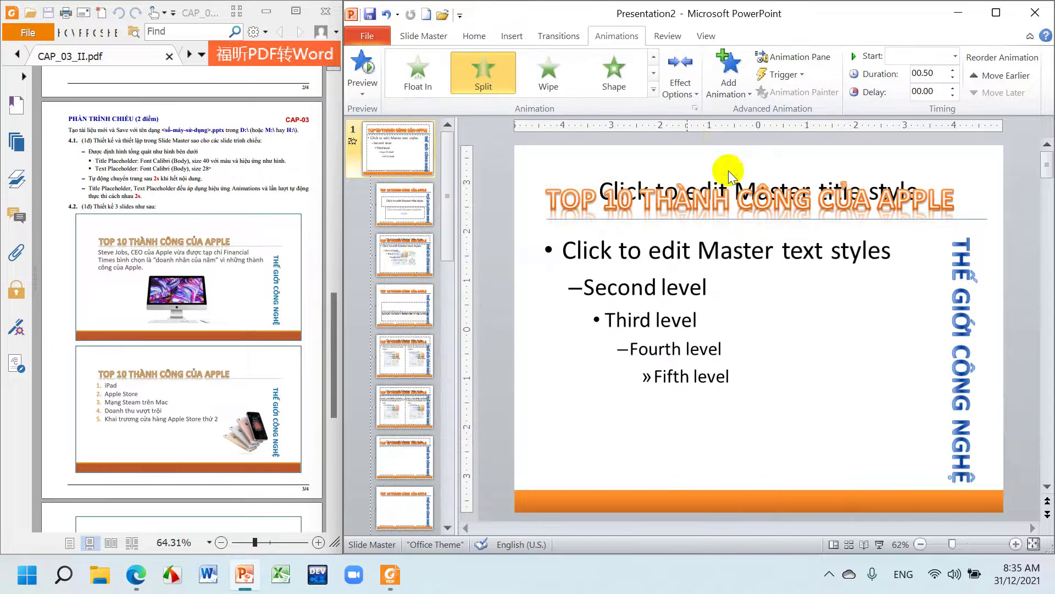
{"action": "left_click", "coordinate": [972, 252]}
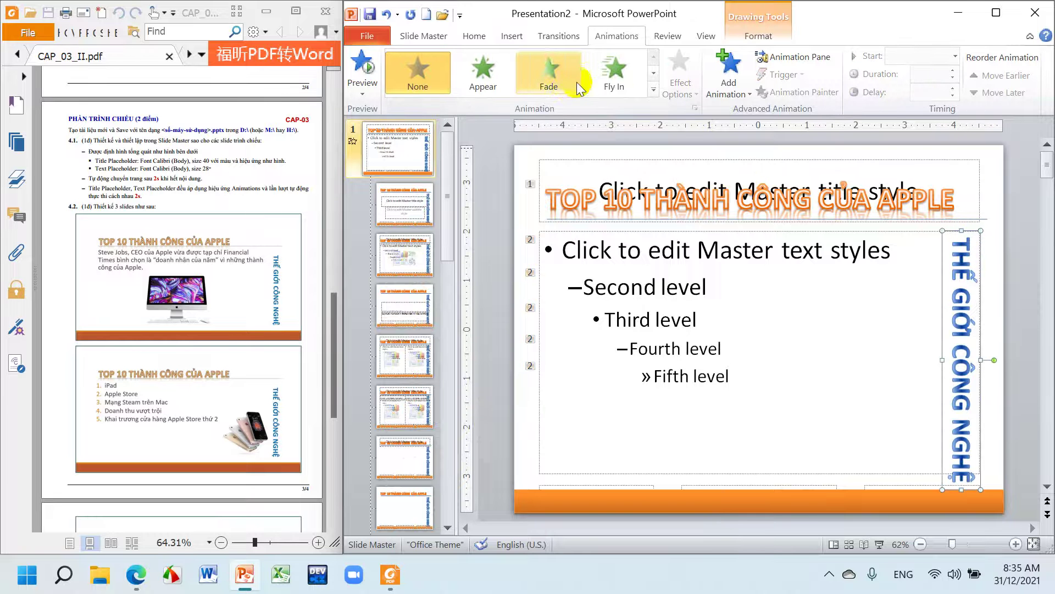
{"action": "left_click", "coordinate": [610, 90]}
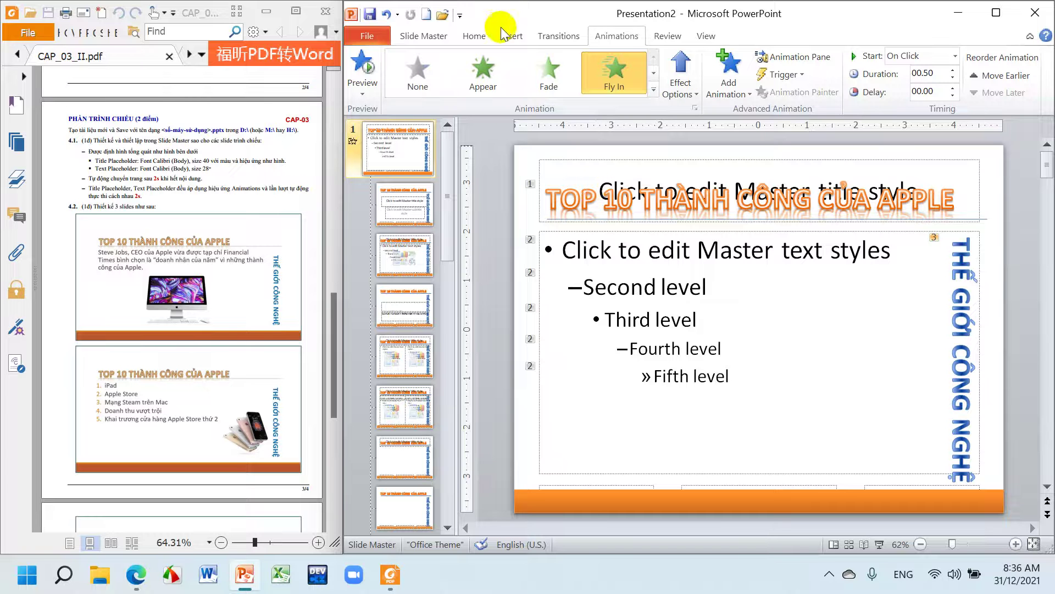
Close Master View and type 'Steve Job' into slide 3's body placeholder
{"action": "left_click", "coordinate": [422, 34]}
{"action": "left_click", "coordinate": [932, 74]}
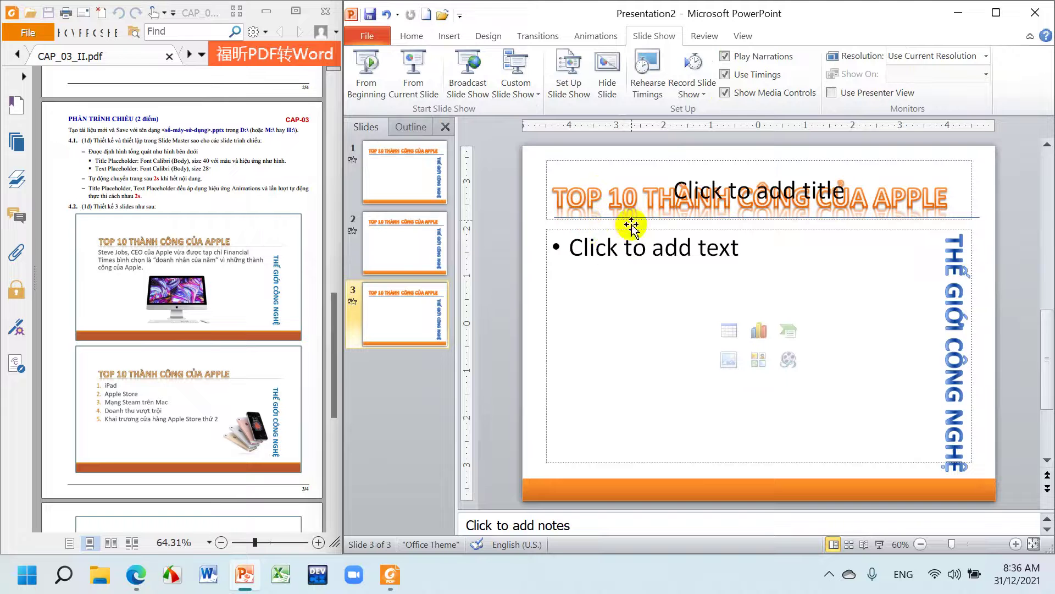
{"action": "left_click", "coordinate": [607, 251]}
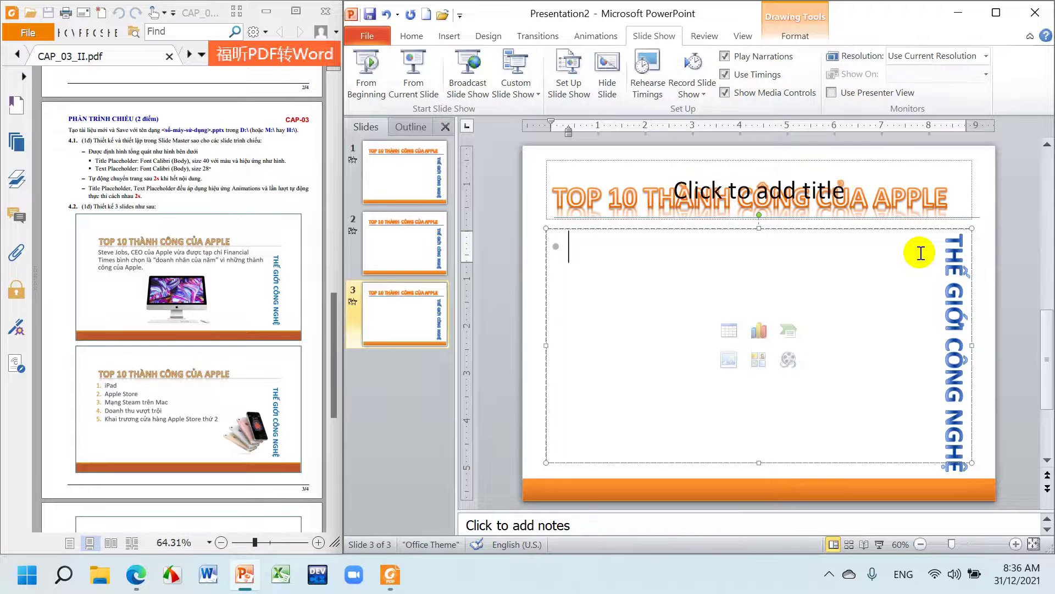
{"action": "type", "text": "Steve Job"}
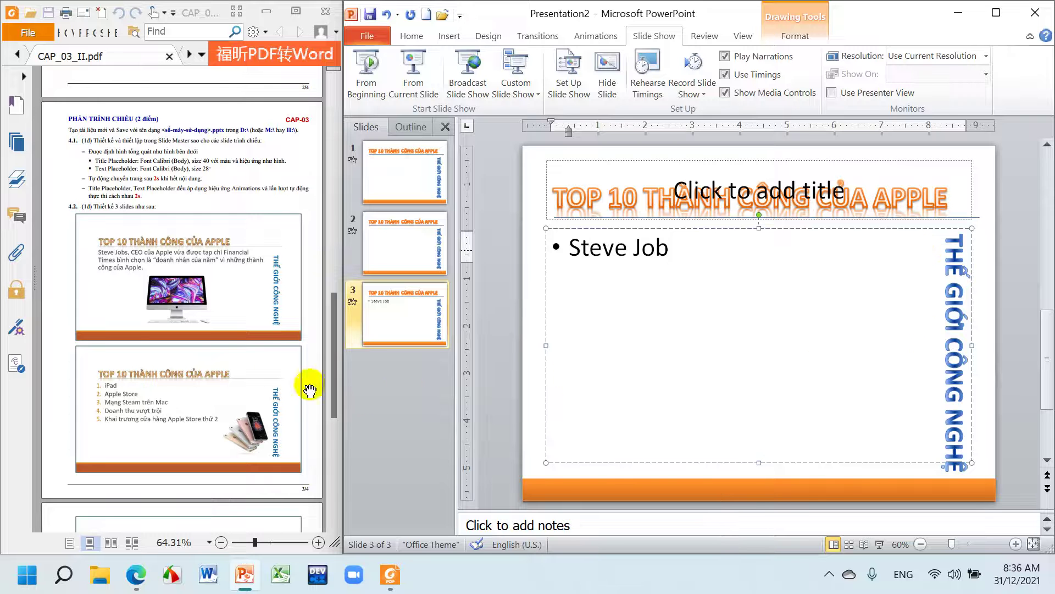
{"action": "left_click", "coordinate": [100, 575]}
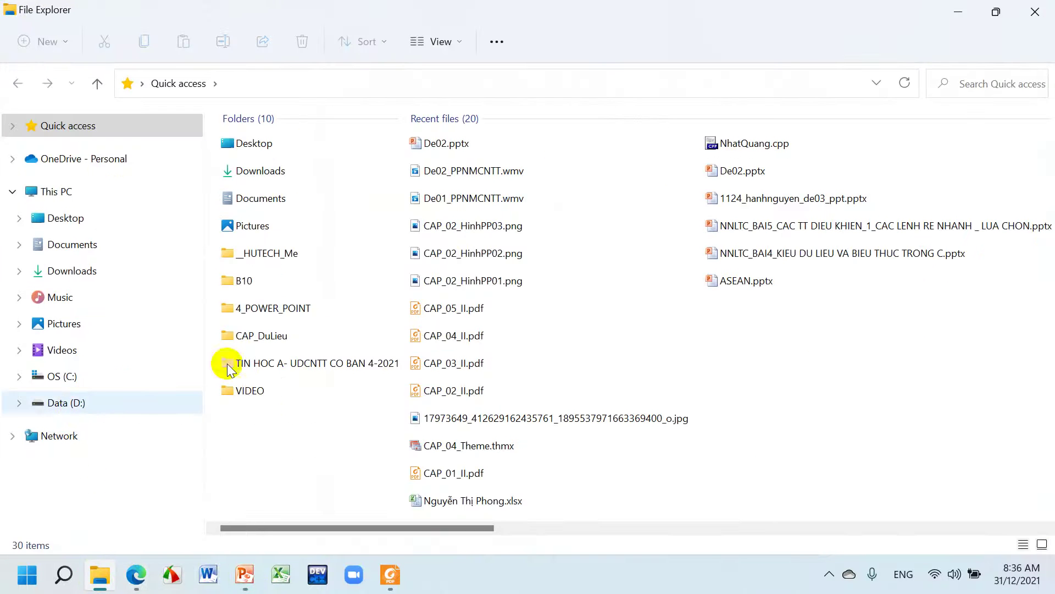
{"action": "double_click", "coordinate": [301, 363]}
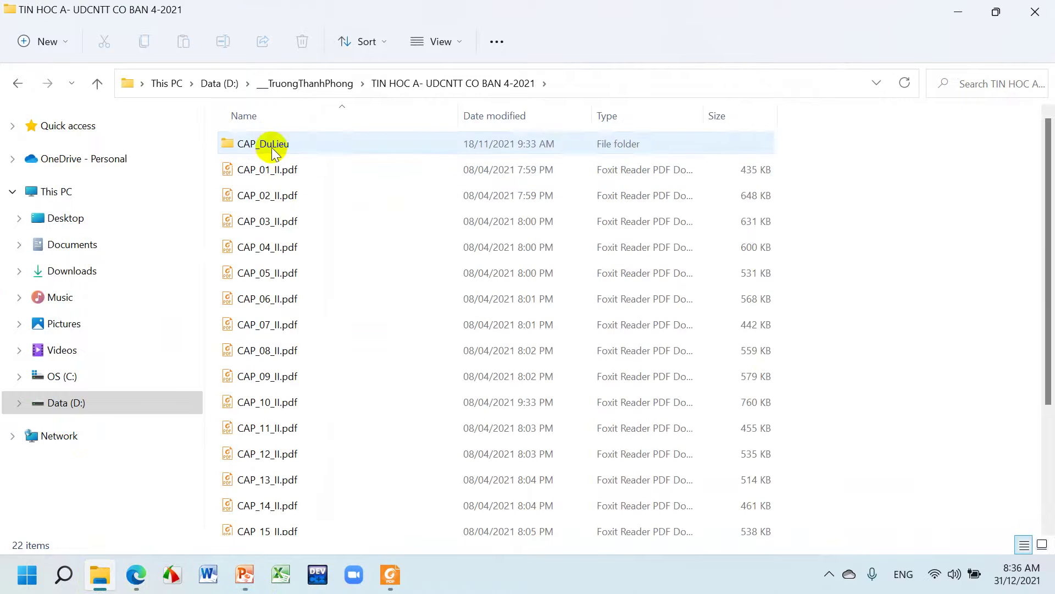
{"action": "double_click", "coordinate": [273, 145]}
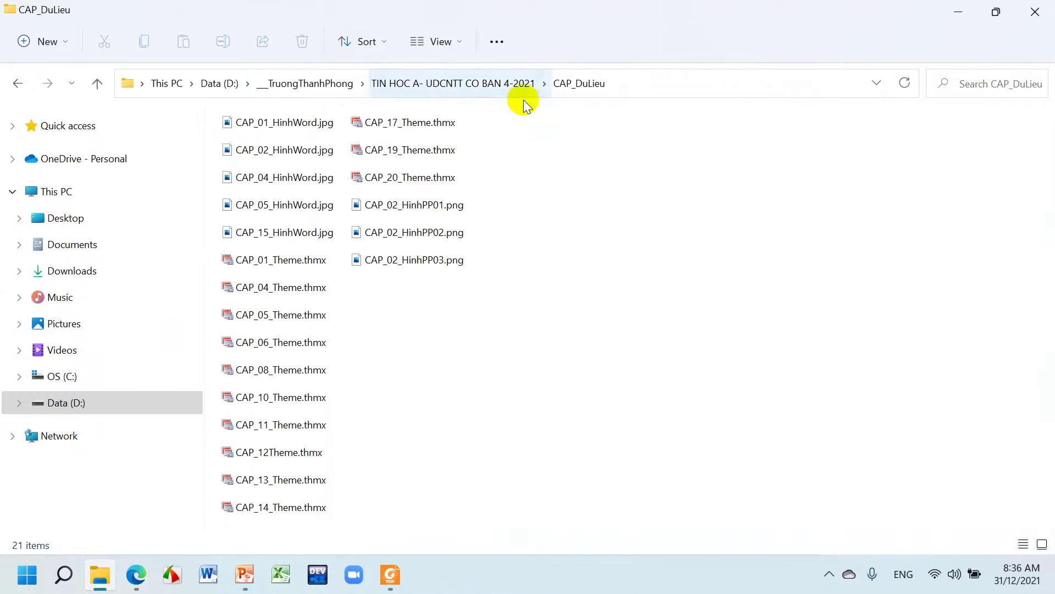
{"action": "left_click", "coordinate": [452, 41]}
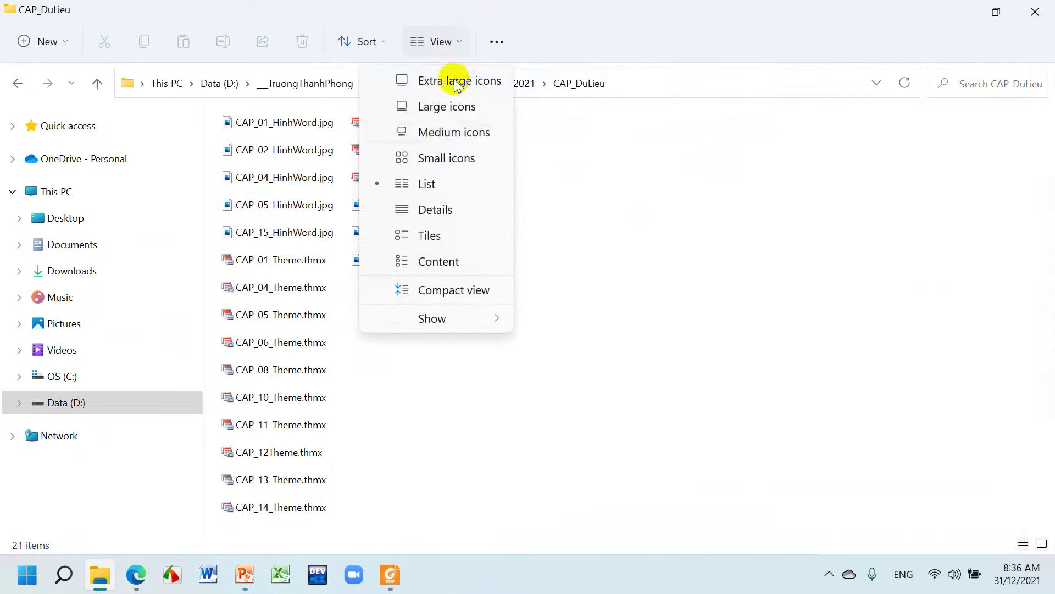
{"action": "left_click", "coordinate": [443, 132]}
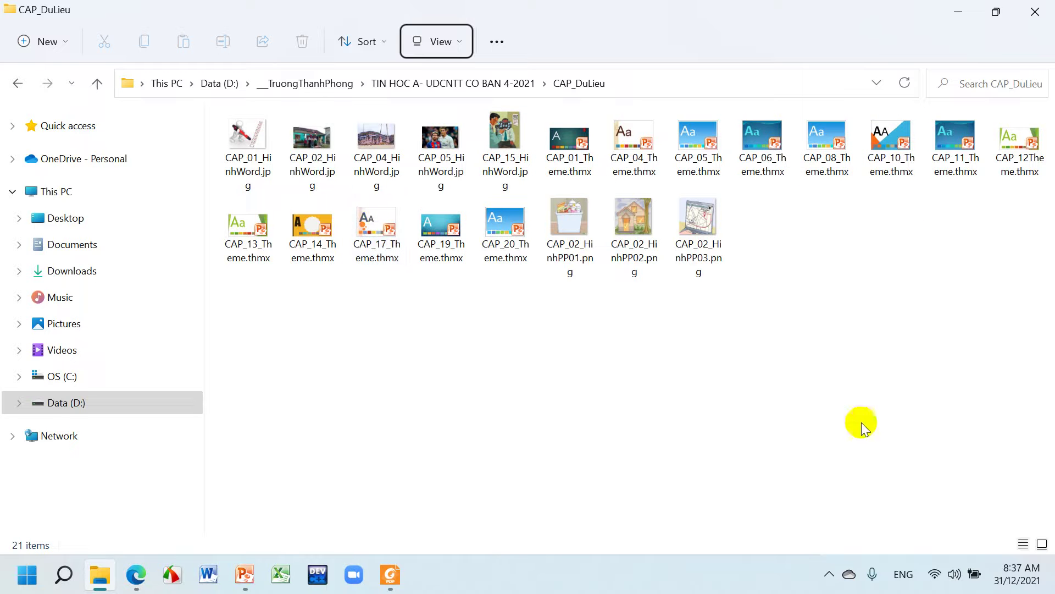
{"action": "left_click", "coordinate": [1036, 12]}
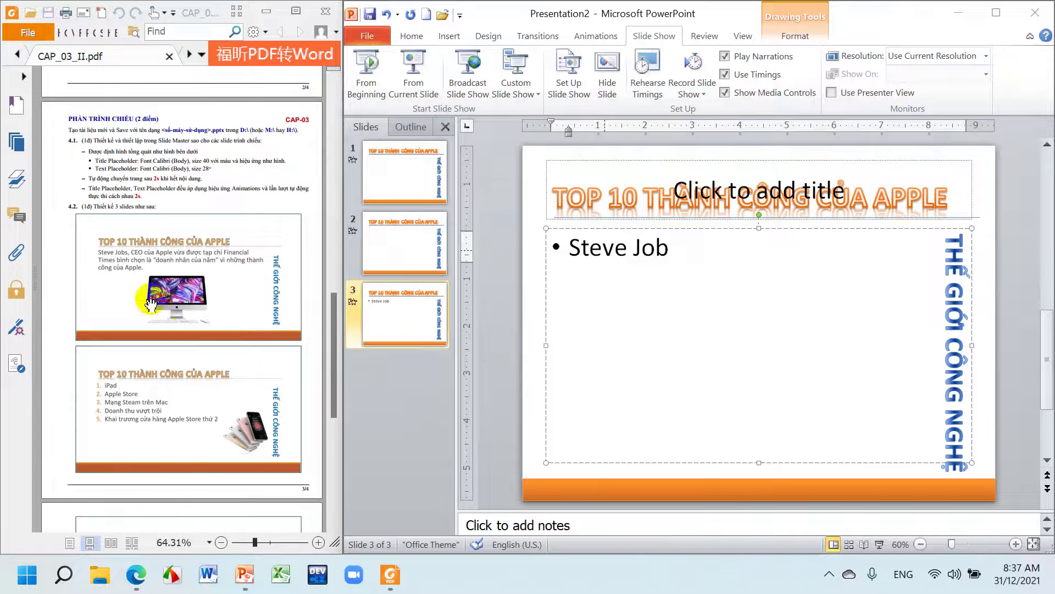
Screen-clip the iMac from the PDF onto slide 3, enlarged to 2.64" × 4.52" below the Steve Job bullet
{"action": "left_click", "coordinate": [690, 252]}
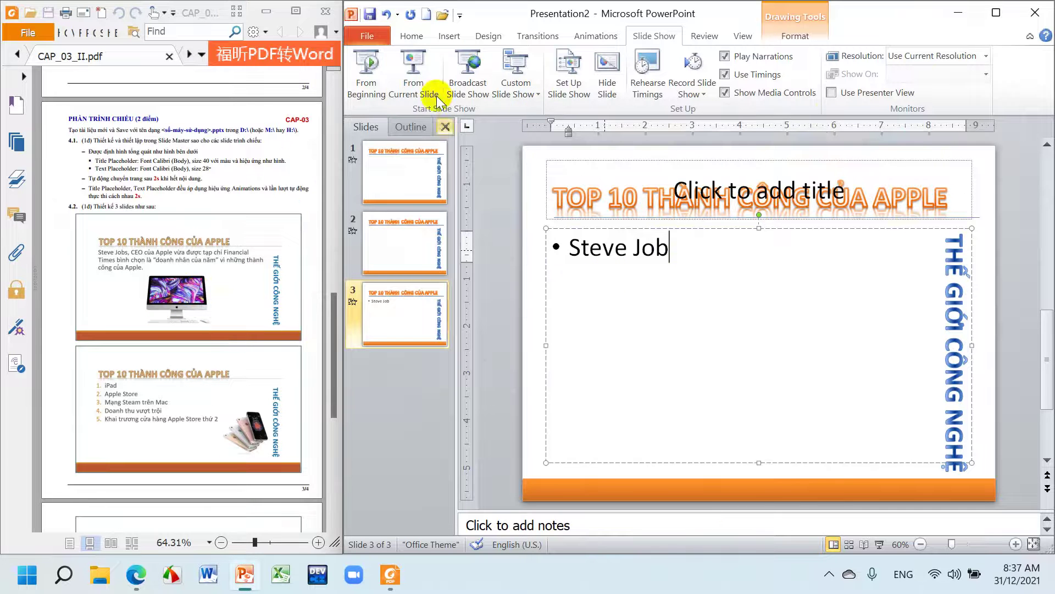
{"action": "left_click", "coordinate": [447, 37]}
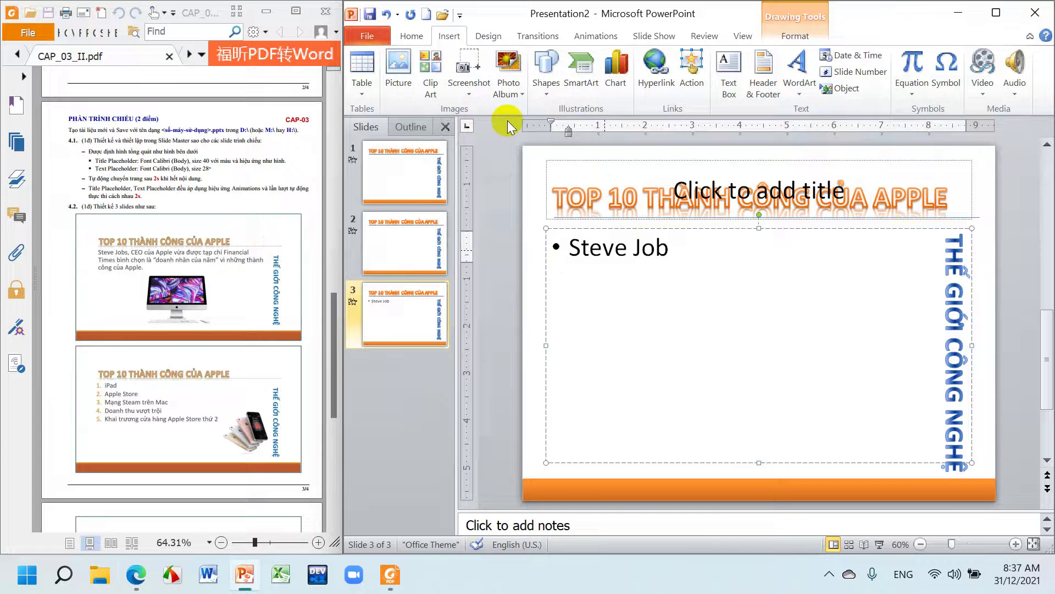
{"action": "left_click", "coordinate": [470, 94]}
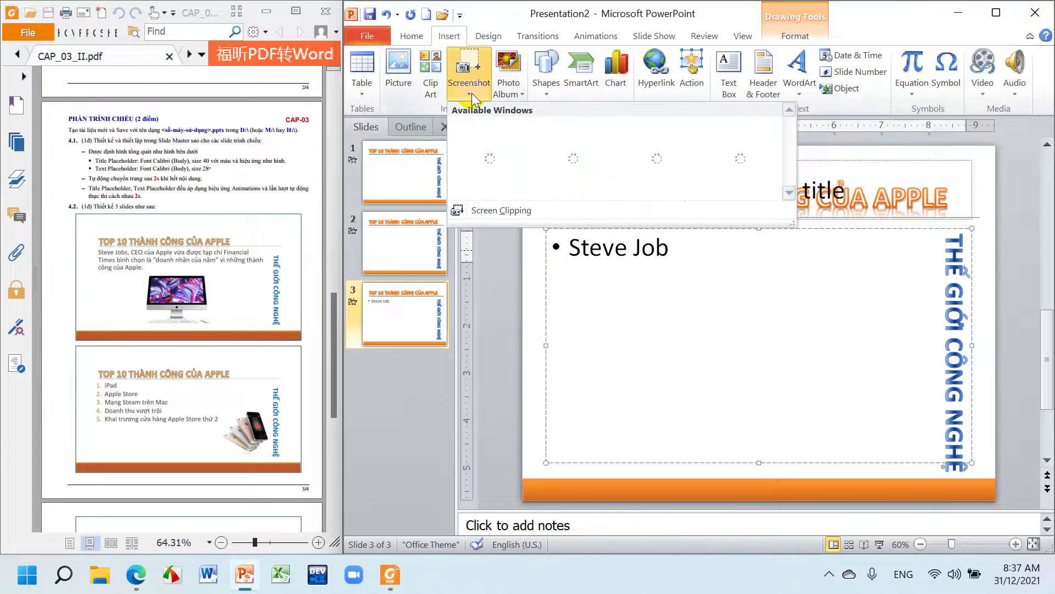
{"action": "left_click", "coordinate": [483, 210]}
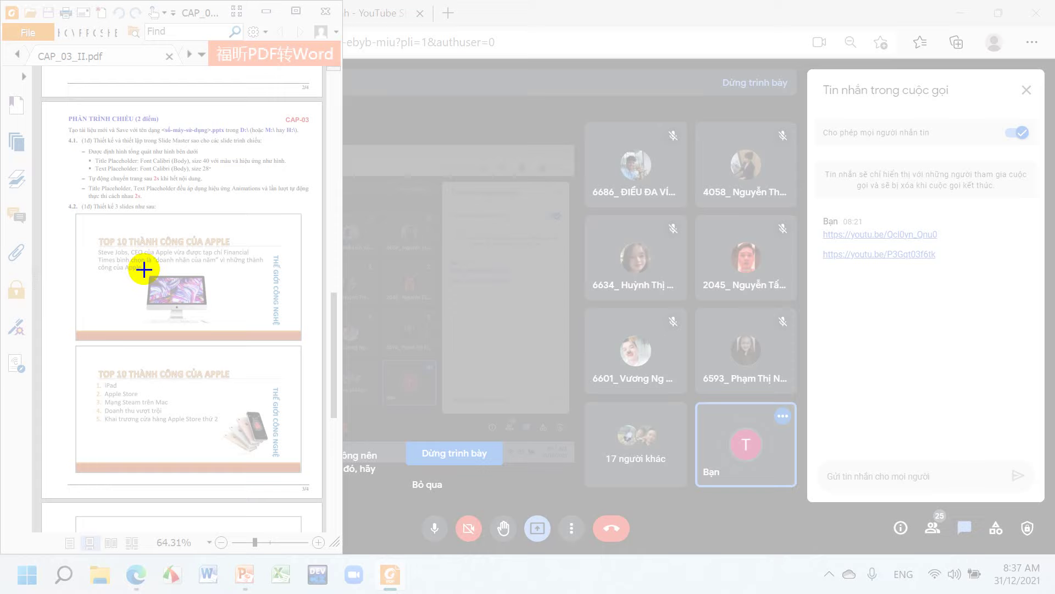
{"action": "left_click_drag", "start_coordinate": [138, 270], "coordinate": [233, 325]}
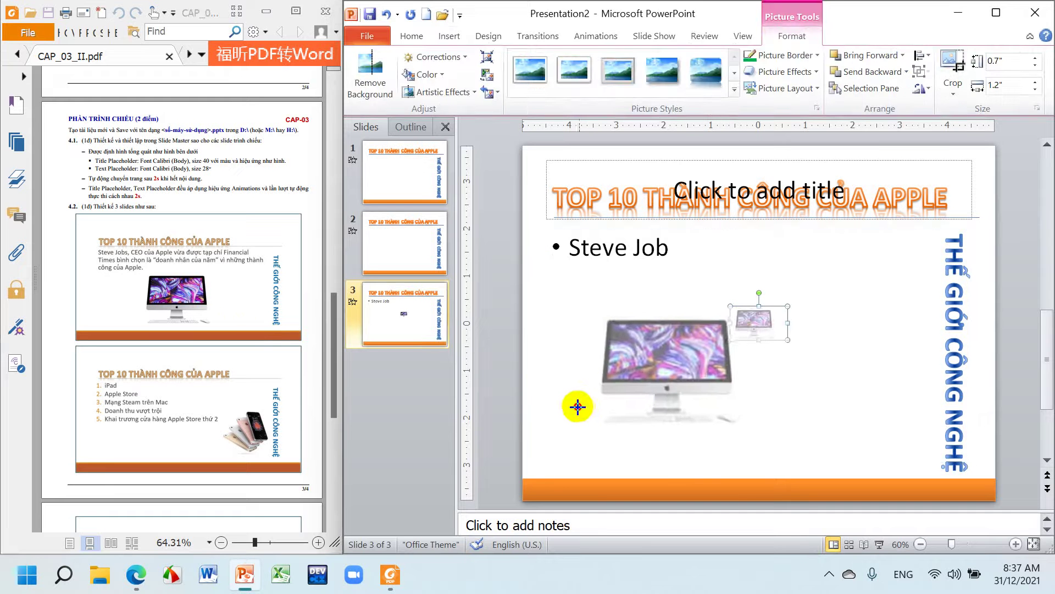
{"action": "left_click_drag", "start_coordinate": [730, 340], "coordinate": [574, 430]}
{"action": "left_click_drag", "start_coordinate": [643, 368], "coordinate": [679, 339]}
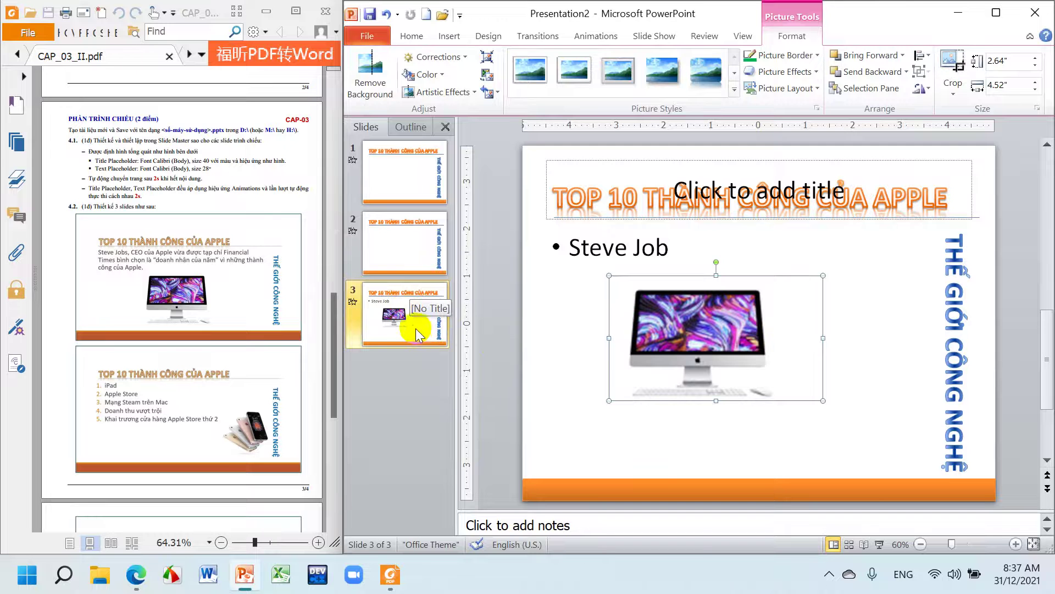
Move the Steve Job slide to first place and select slide 2
{"action": "left_click_drag", "start_coordinate": [415, 328], "coordinate": [412, 149]}
{"action": "left_click", "coordinate": [405, 231]}
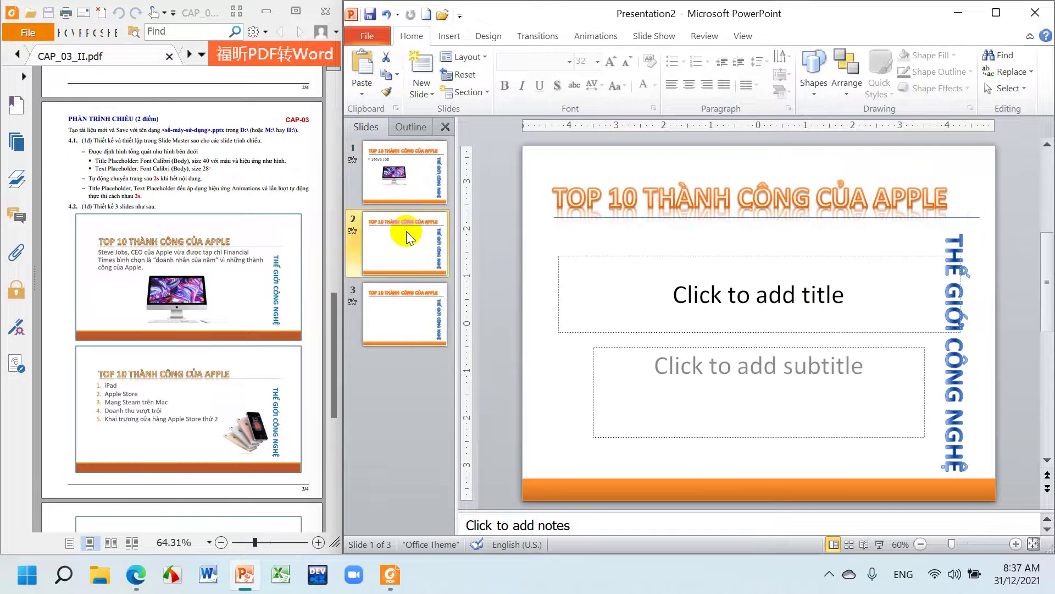
{"action": "scroll", "coordinate": [191, 368], "scroll_direction": "down", "scroll_amount": 2}
{"action": "scroll", "coordinate": [191, 368], "scroll_direction": "down", "scroll_amount": 1}
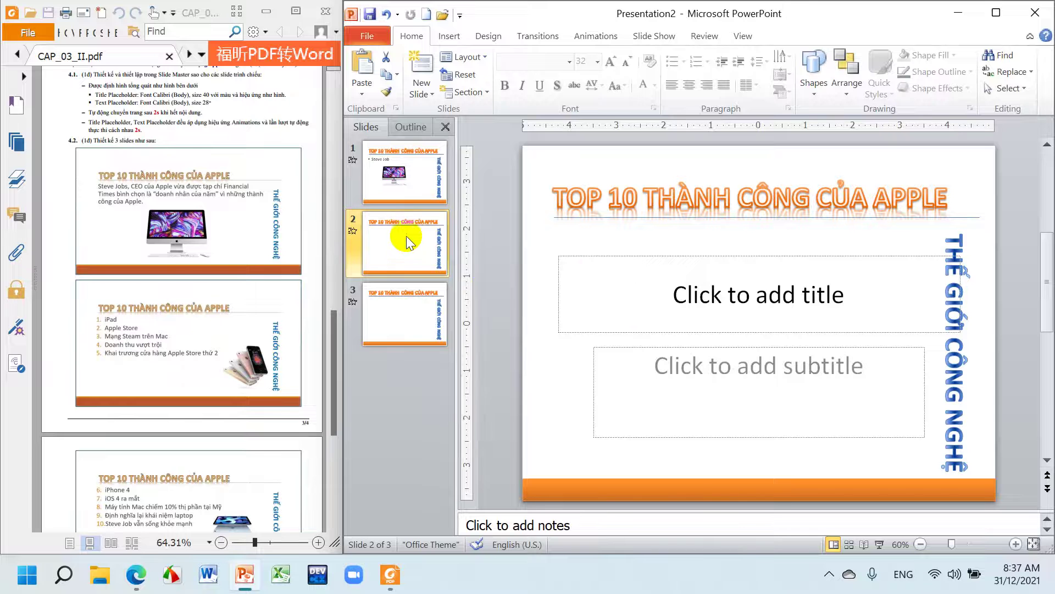
Give slide 2 the Title and Content layout and begin numbering its body text
{"action": "left_click", "coordinate": [467, 58]}
{"action": "left_click", "coordinate": [575, 123]}
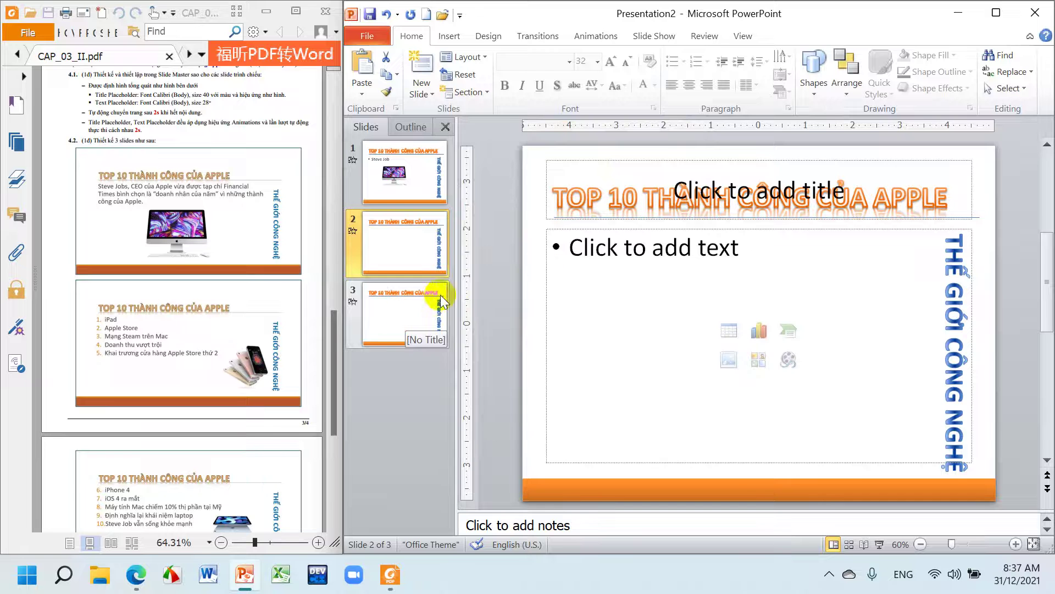
{"action": "left_click", "coordinate": [573, 248]}
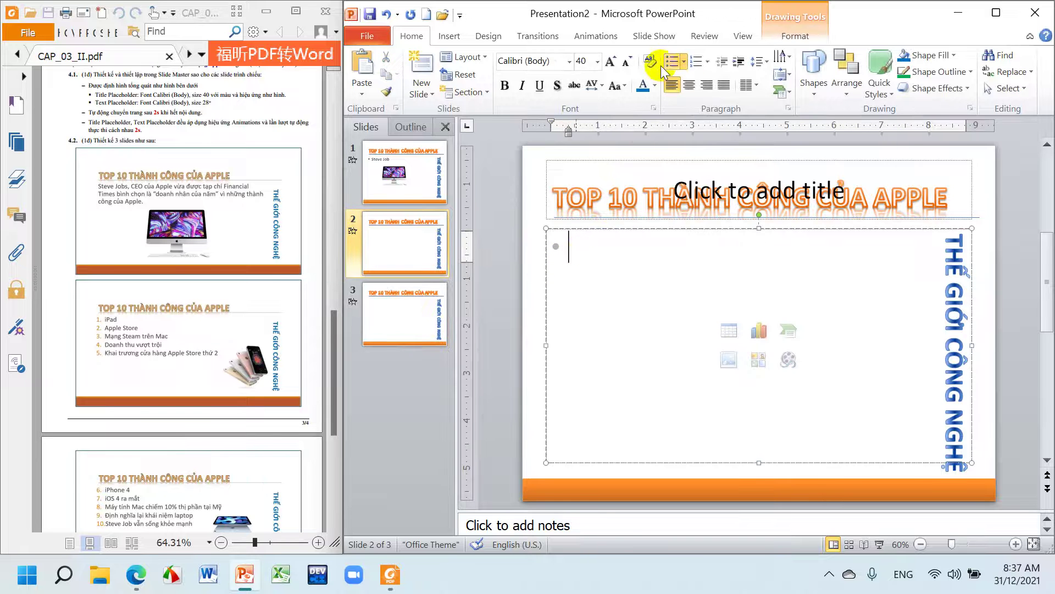
{"action": "left_click", "coordinate": [709, 62]}
Apply 1. 2. 3. numbering to slide 2's body and type the list items, starting with iPad
{"action": "left_click", "coordinate": [794, 126]}
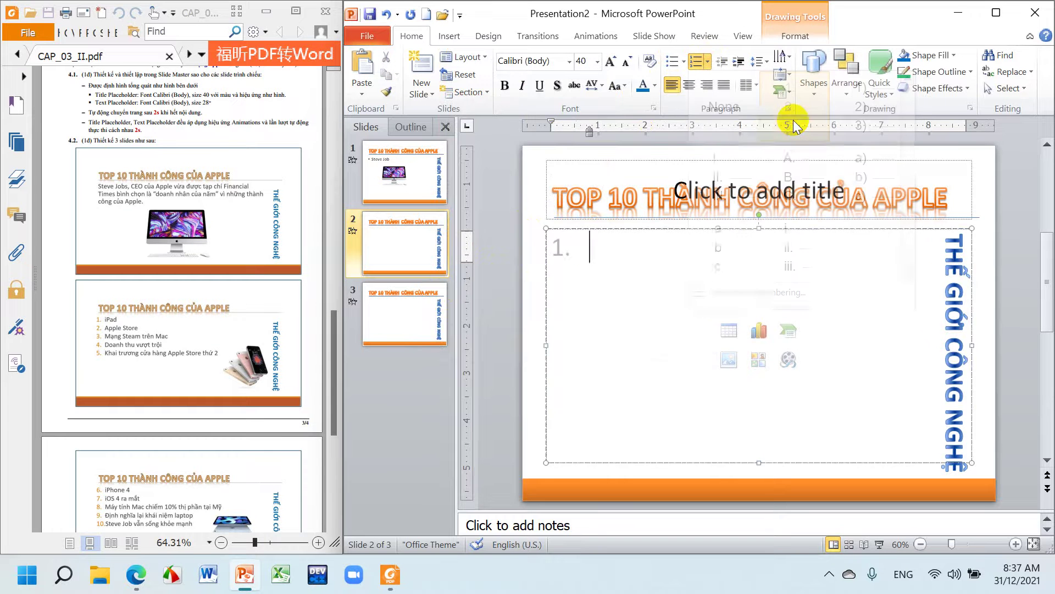
{"action": "type", "text": "iPad"}
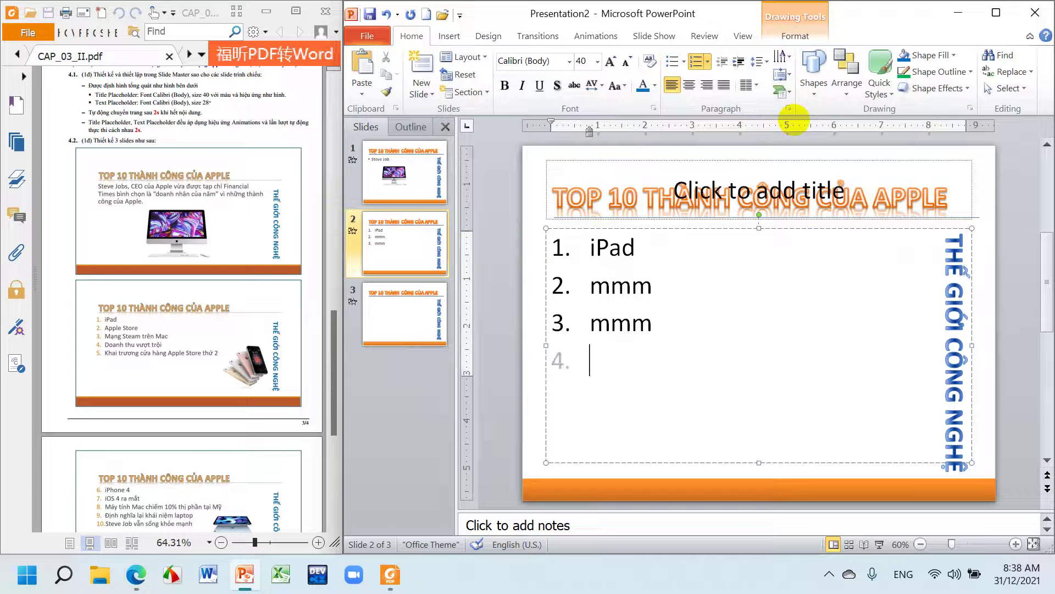
{"action": "type", "text": "mm"}
{"action": "key", "text": "Return"}
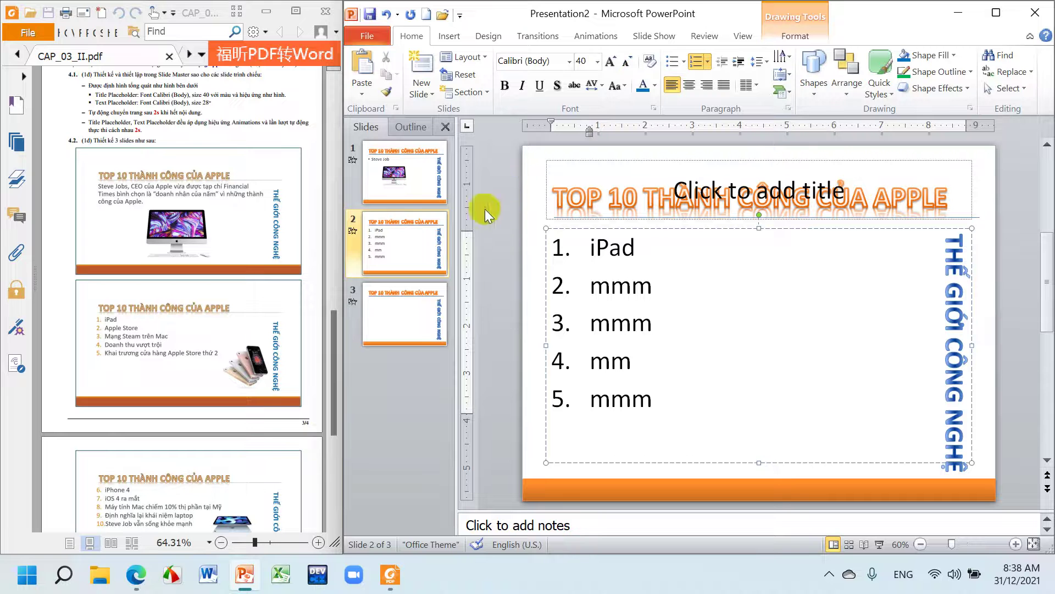
Screen-clip the iPhones from the PDF onto slide 2, enlarged to 3" × 3.07" right of the list
{"action": "left_click", "coordinate": [449, 37]}
{"action": "left_click", "coordinate": [470, 102]}
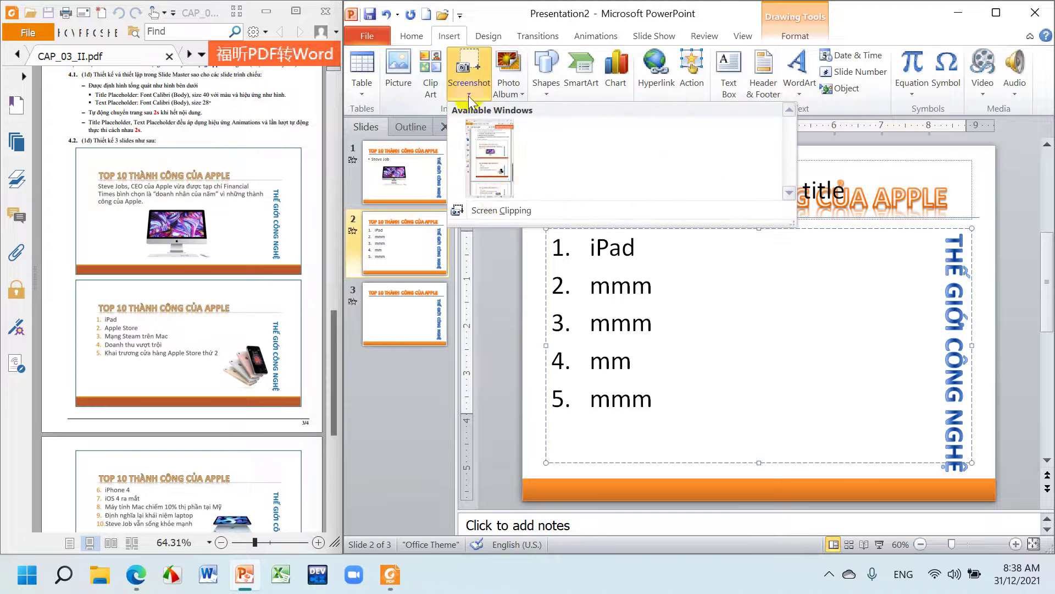
{"action": "left_click", "coordinate": [498, 209]}
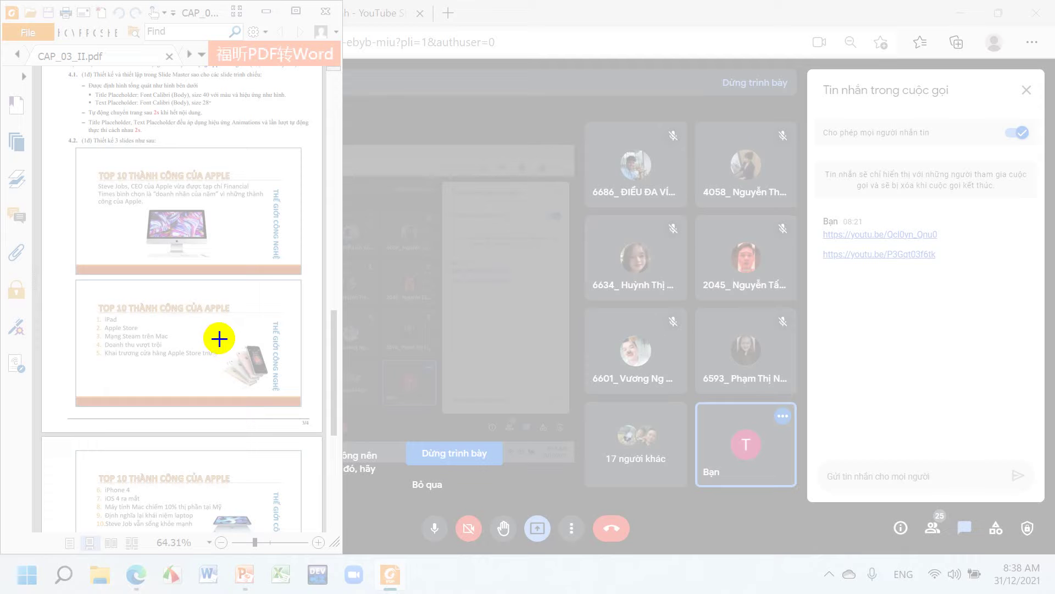
{"action": "left_click_drag", "start_coordinate": [219, 341], "coordinate": [270, 392]}
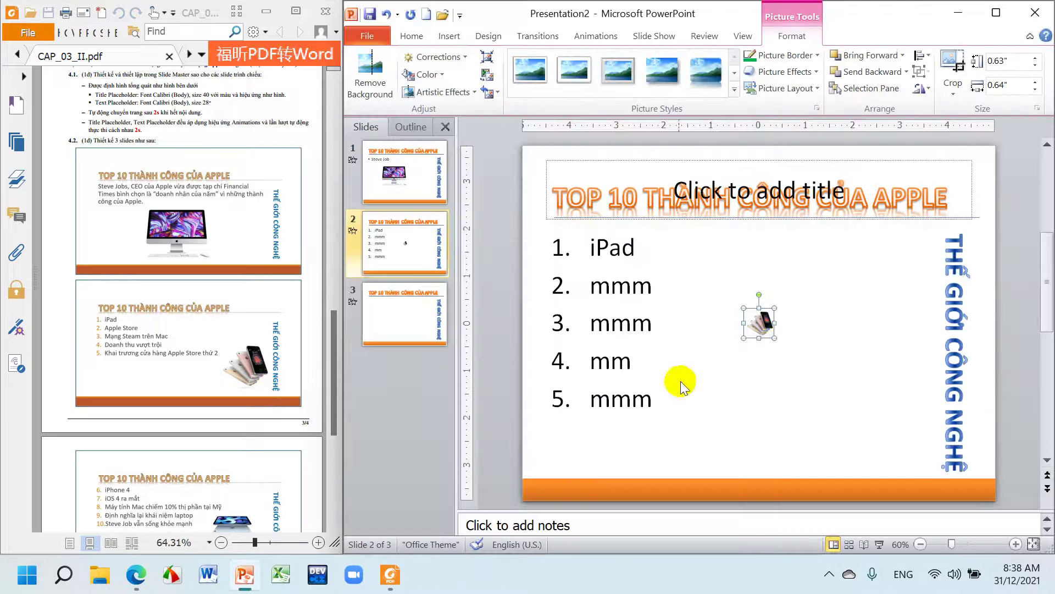
{"action": "left_click_drag", "start_coordinate": [775, 337], "coordinate": [890, 450]}
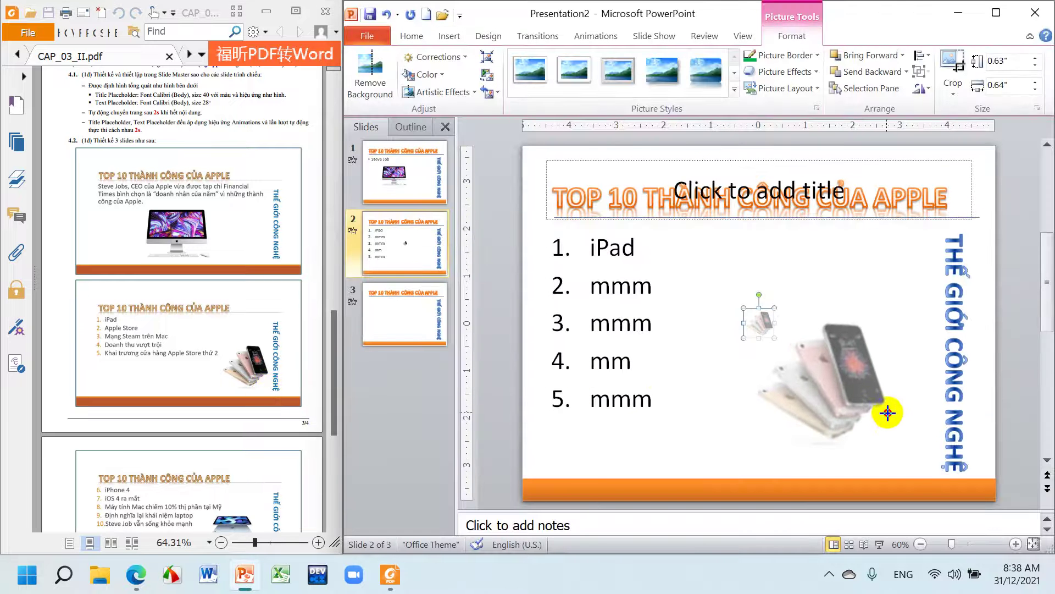
{"action": "left_click_drag", "start_coordinate": [854, 377], "coordinate": [854, 364]}
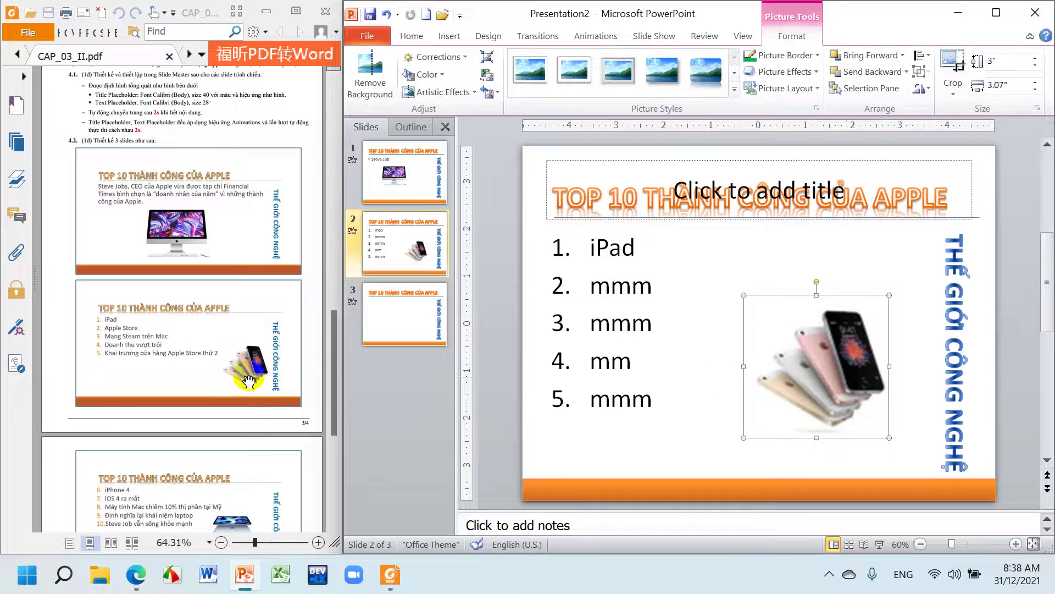
{"action": "scroll", "coordinate": [197, 374], "scroll_direction": "down", "scroll_amount": 1}
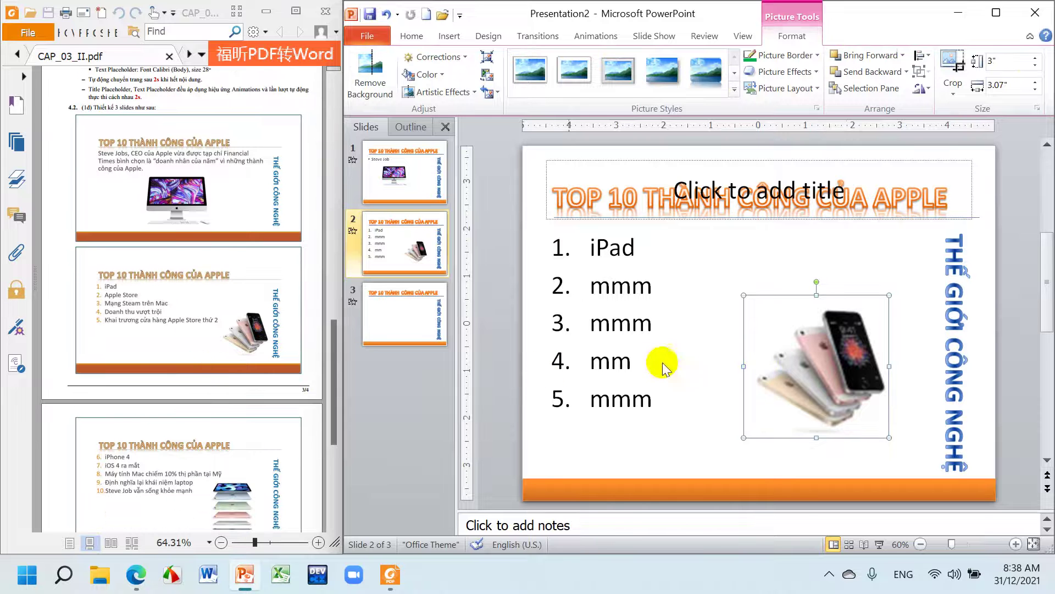
Apply 1. 2. 3. numbering to slide 3's body text
{"action": "left_click", "coordinate": [411, 324]}
{"action": "scroll", "coordinate": [302, 333], "scroll_direction": "down", "scroll_amount": 2}
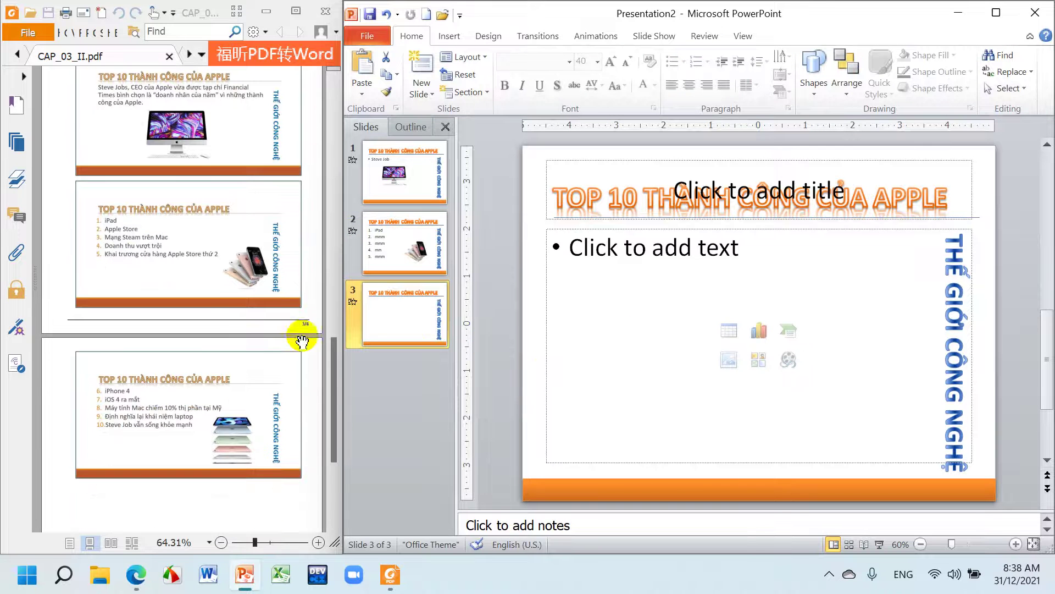
{"action": "left_click", "coordinate": [605, 251]}
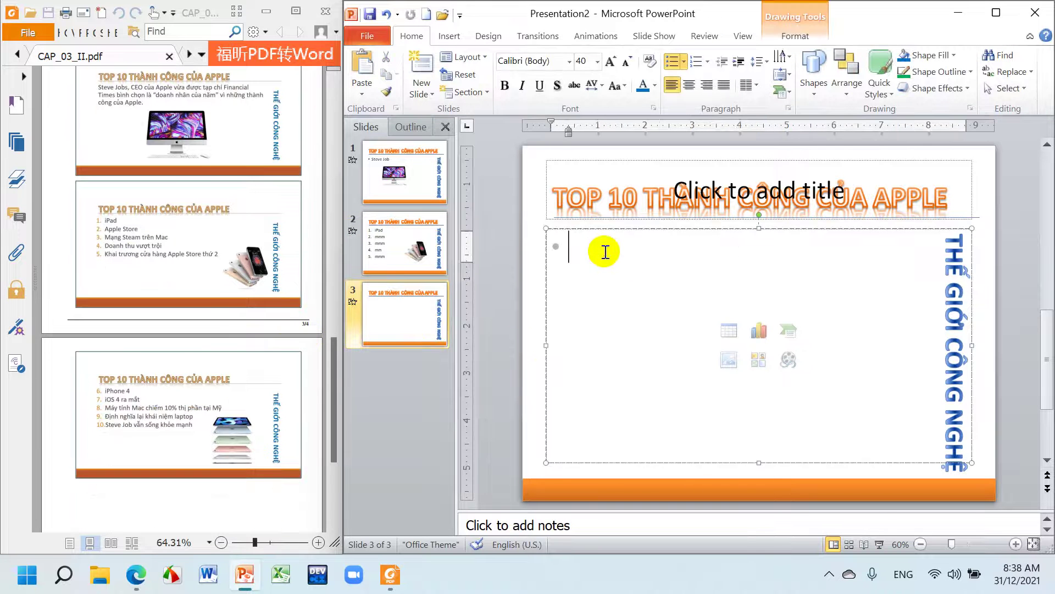
{"action": "left_click", "coordinate": [707, 64]}
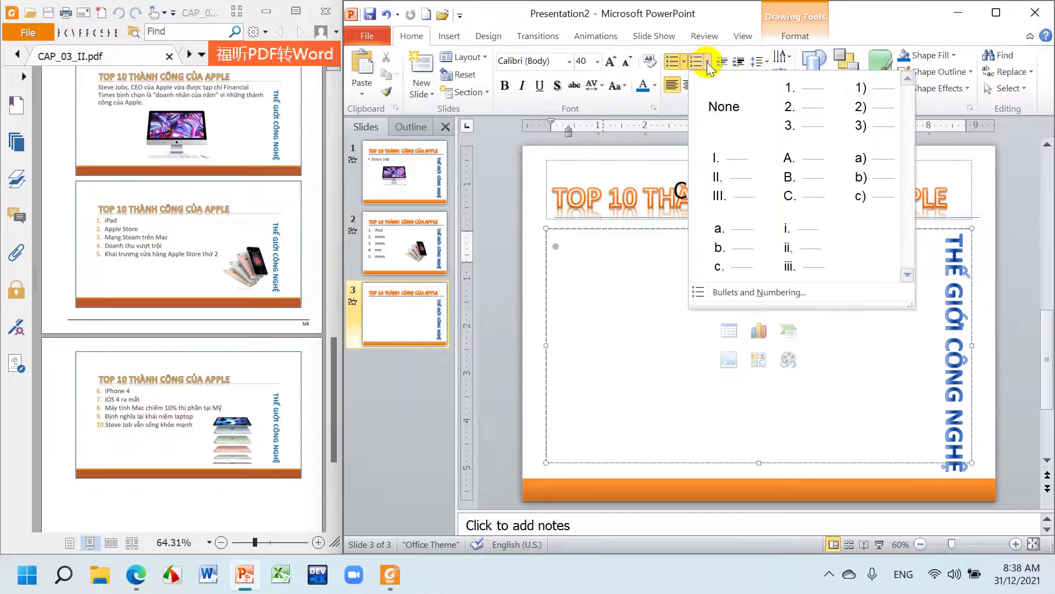
{"action": "left_click", "coordinate": [806, 107]}
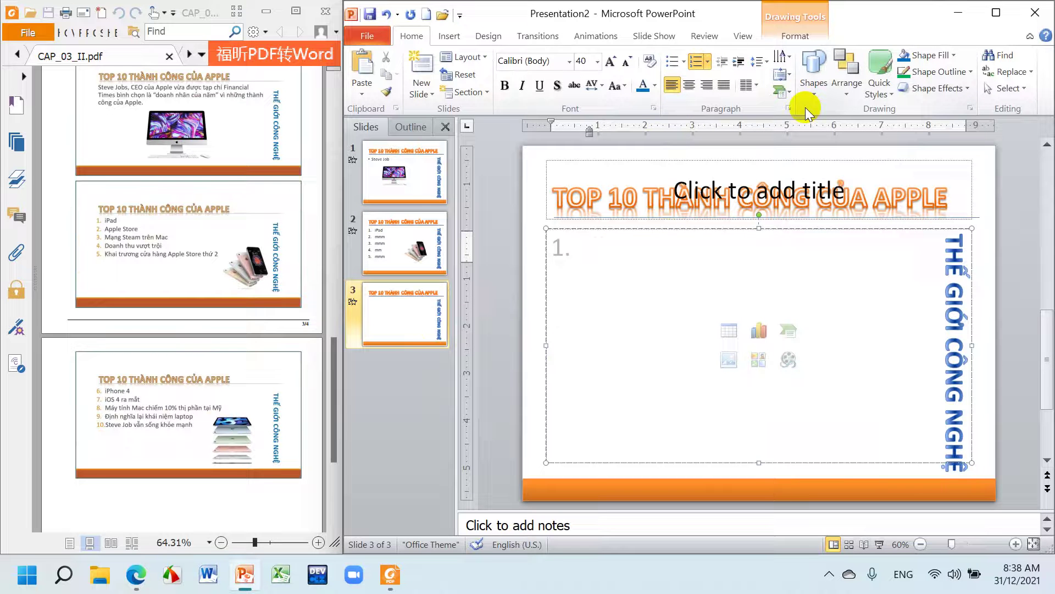
Type five list items beginning with iPhone, then select the iPhone item
{"action": "type", "text": "iPhone"}
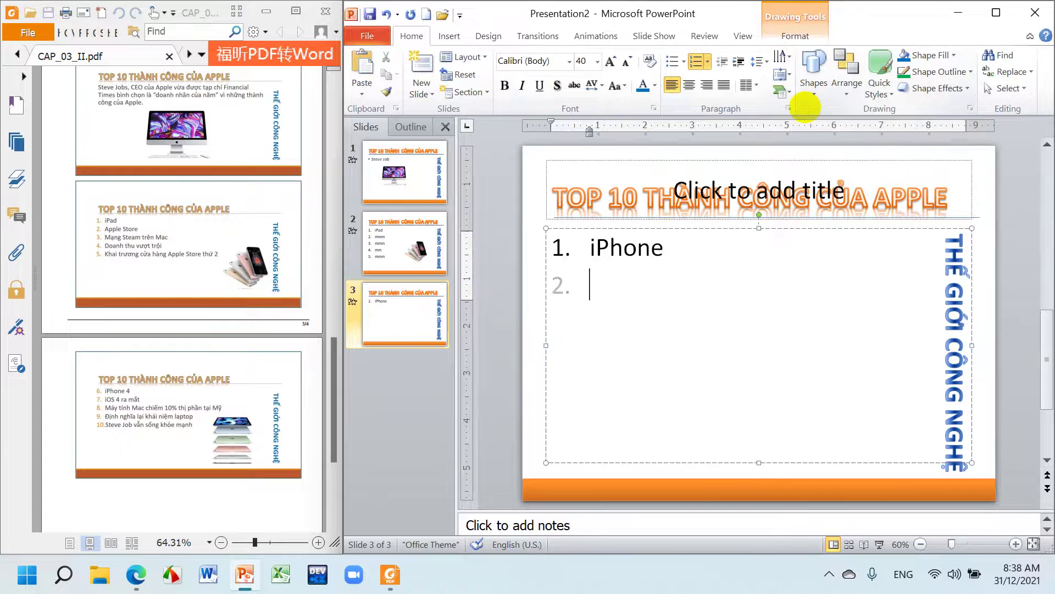
{"action": "type", "text": "mm"}
{"action": "key", "text": "Return"}
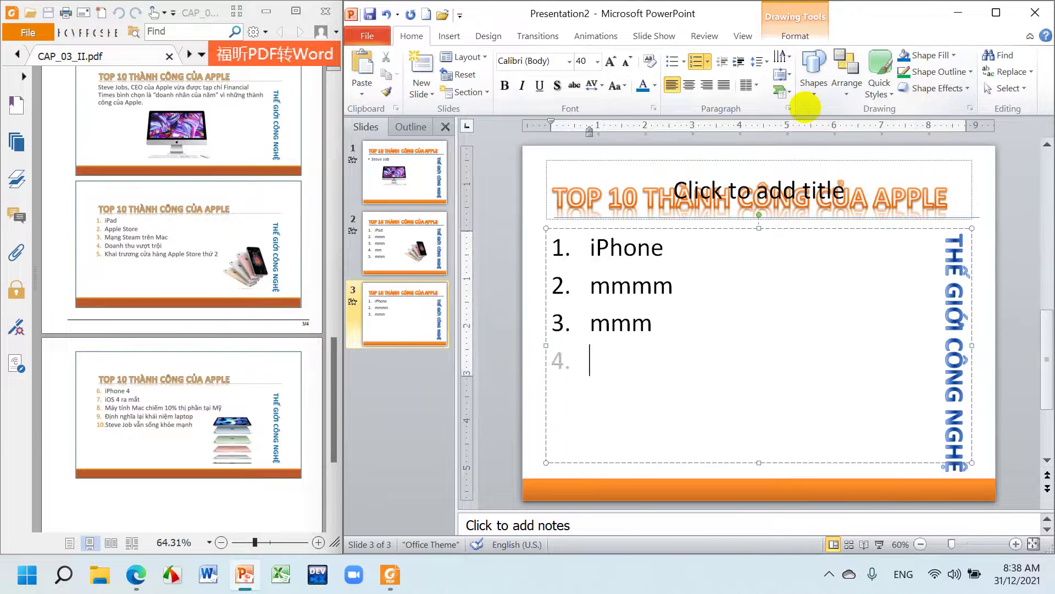
{"action": "type", "text": "mm"}
{"action": "key", "text": "Return"}
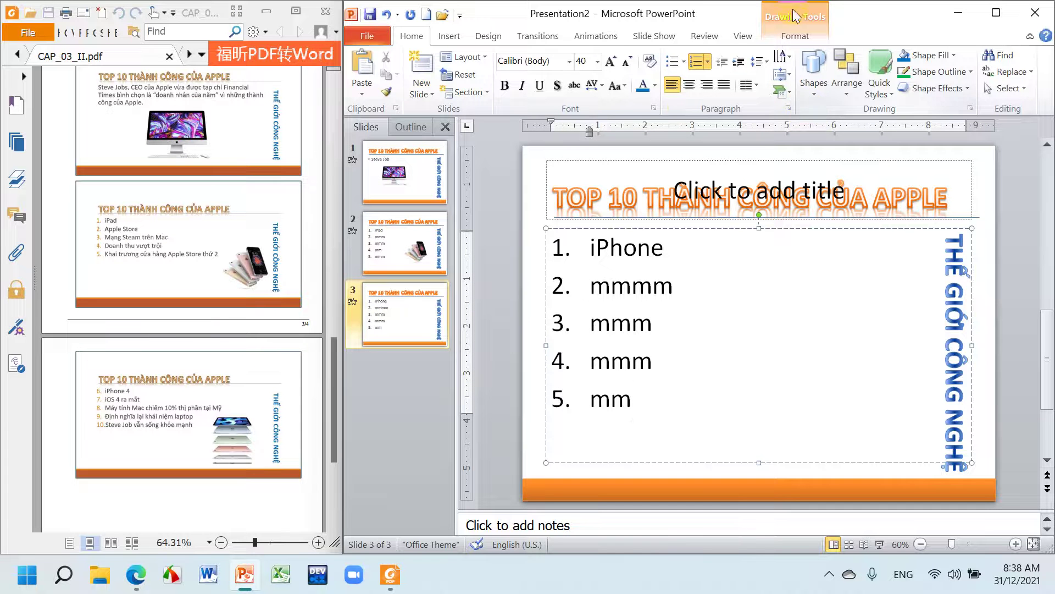
{"action": "left_click", "coordinate": [568, 253]}
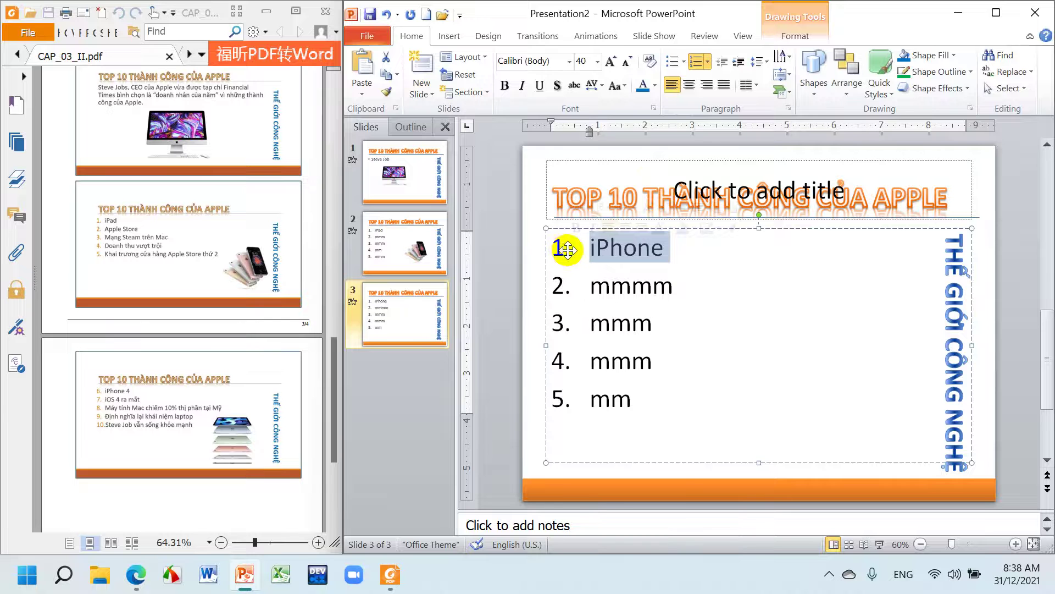
Set slide 3's list to start at 6 in Bullets and Numbering, then compare with slide 2
{"action": "right_click", "coordinate": [563, 250]}
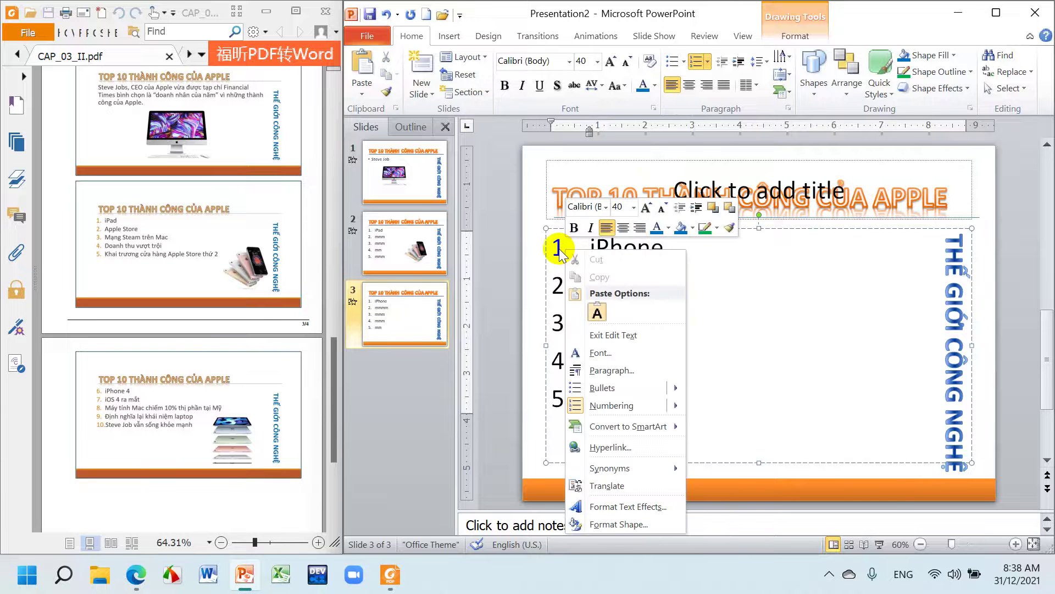
{"action": "mouse_move", "coordinate": [612, 404]}
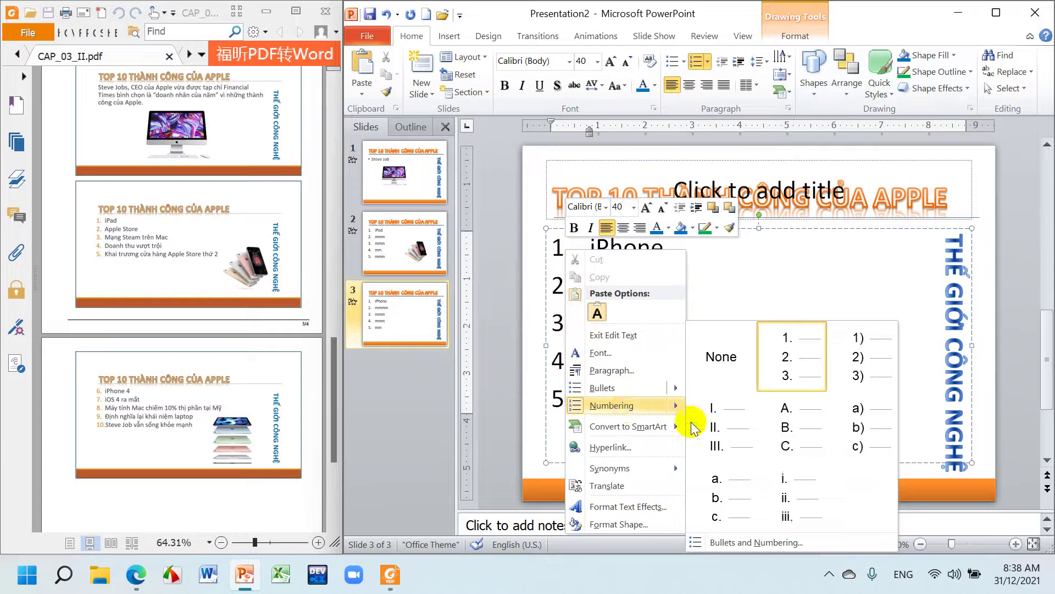
{"action": "left_click", "coordinate": [783, 543]}
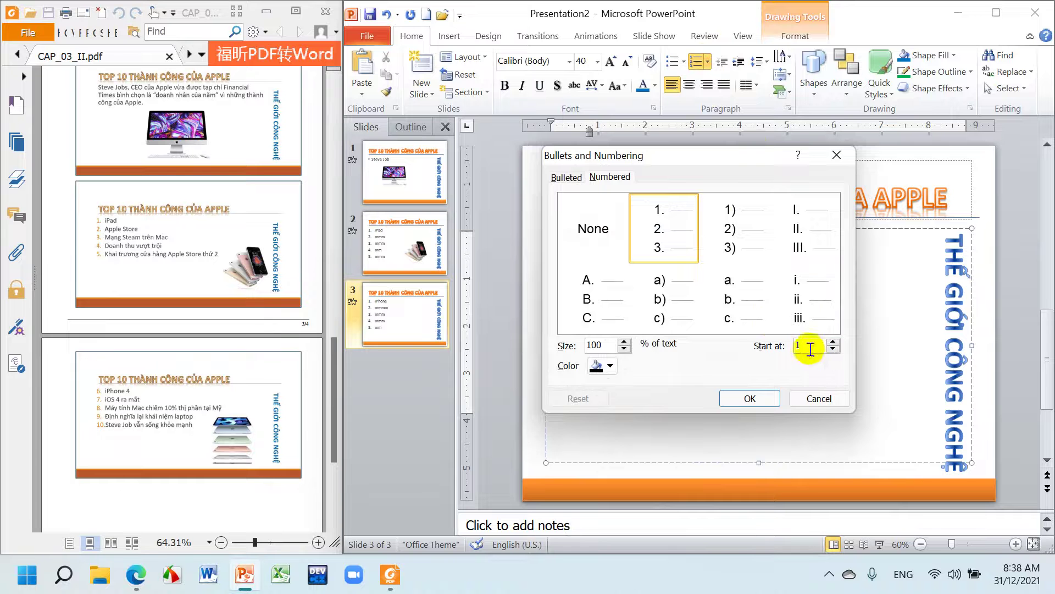
{"action": "left_click", "coordinate": [833, 342]}
{"action": "left_click", "coordinate": [832, 342]}
{"action": "left_click", "coordinate": [833, 341]}
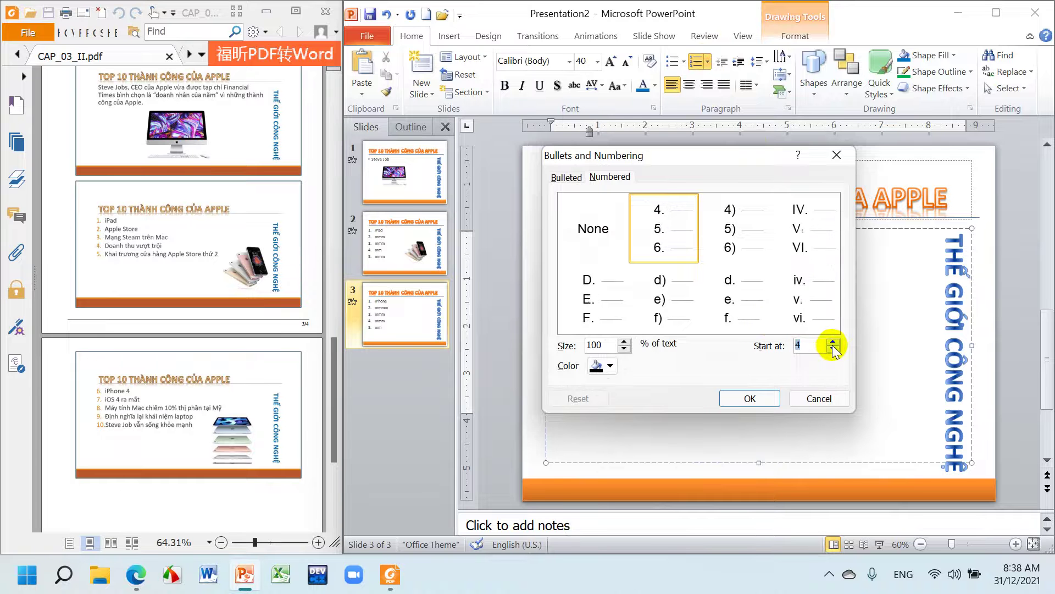
{"action": "left_click", "coordinate": [832, 342]}
{"action": "left_click", "coordinate": [832, 342]}
{"action": "left_click", "coordinate": [768, 396]}
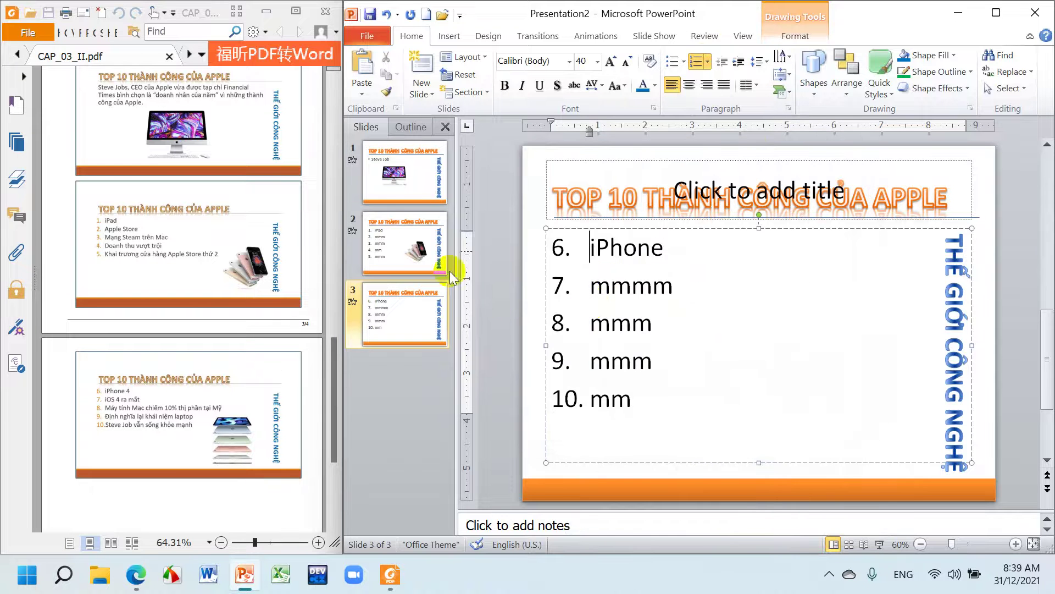
{"action": "left_click", "coordinate": [401, 243]}
Select slide 2's first list item and open Bullets and Numbering
{"action": "left_click", "coordinate": [438, 328]}
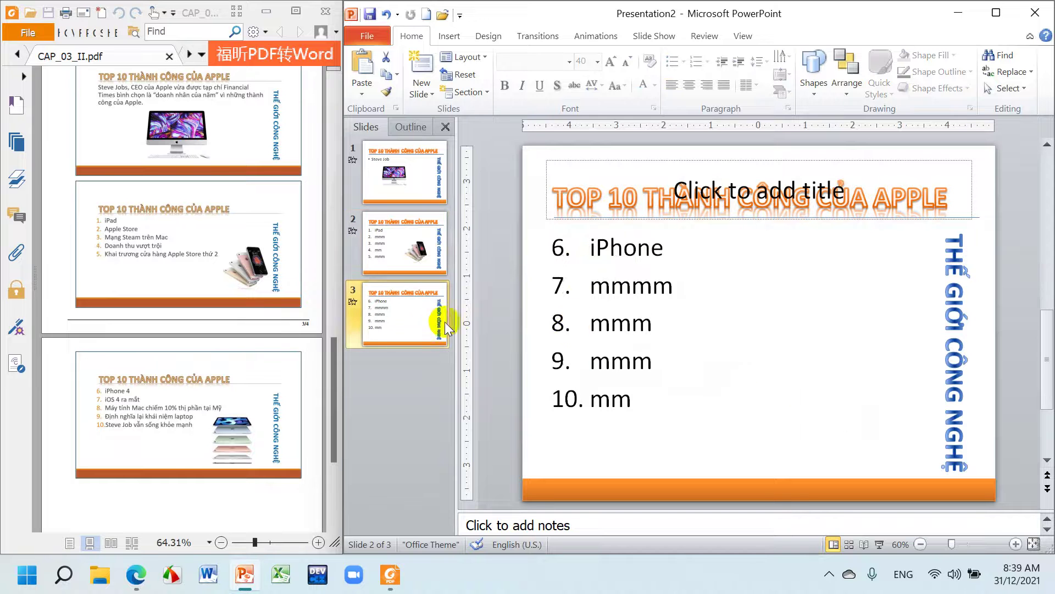
{"action": "left_click", "coordinate": [442, 261]}
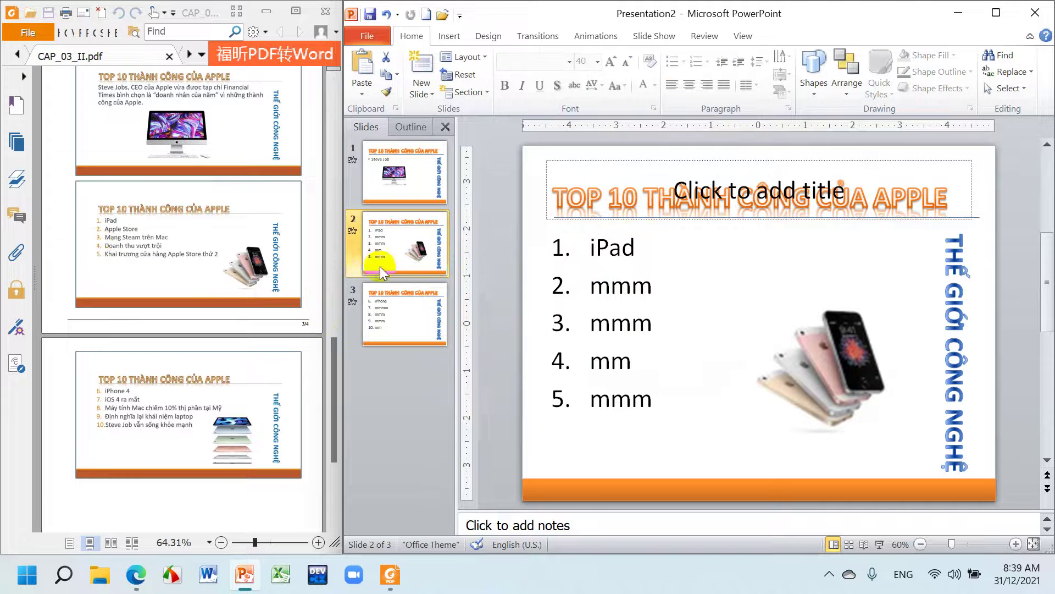
{"action": "left_click", "coordinate": [585, 252]}
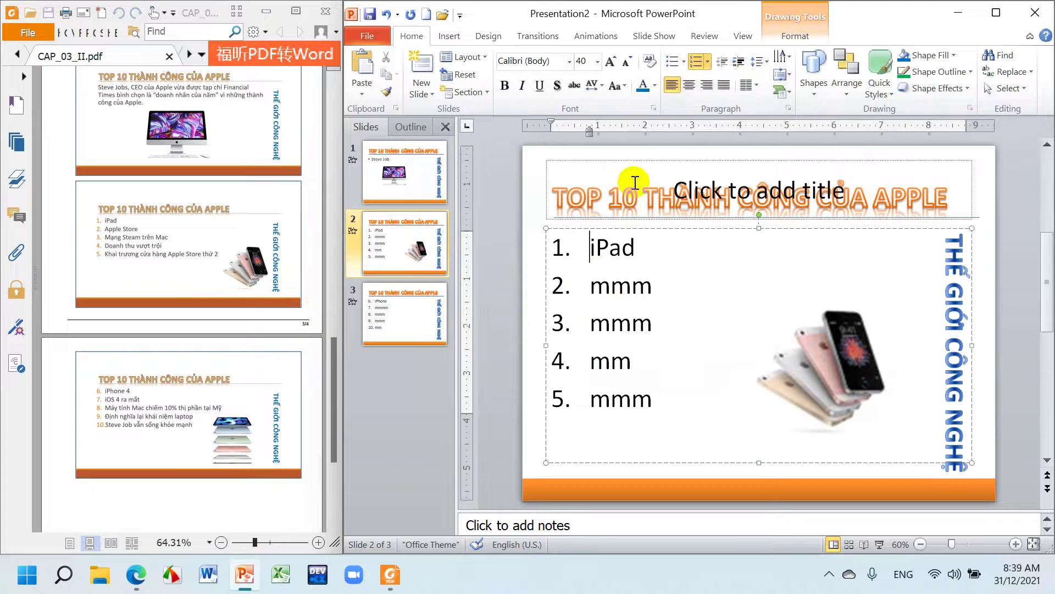
{"action": "left_click", "coordinate": [711, 65]}
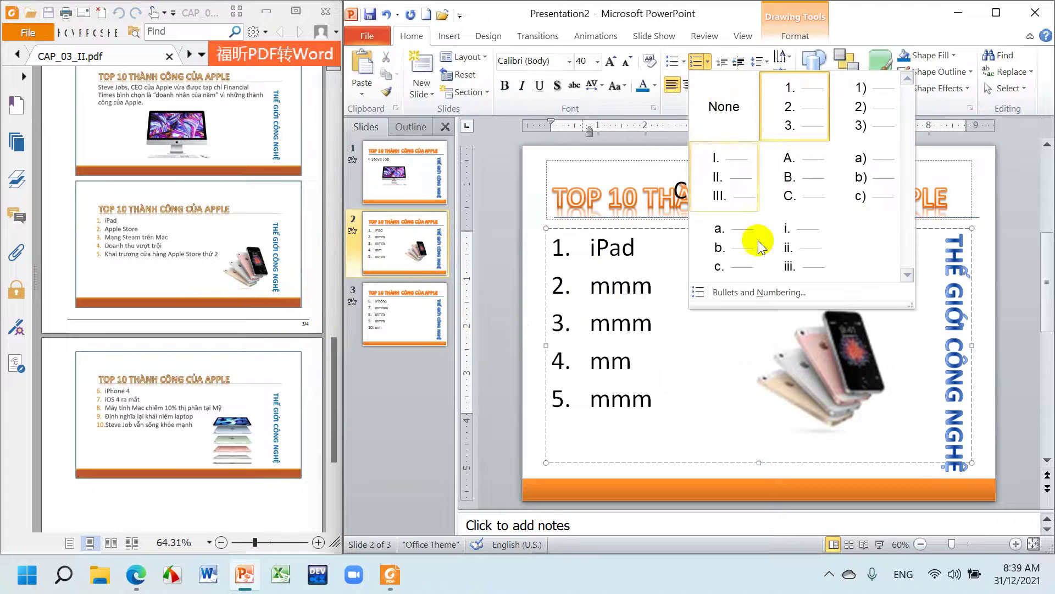
{"action": "left_click", "coordinate": [762, 290]}
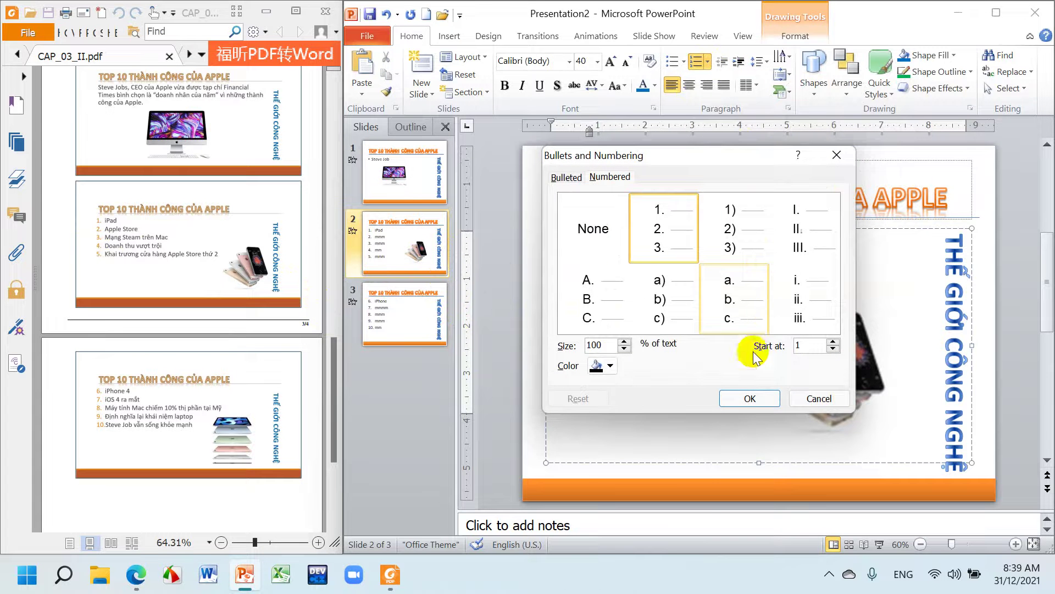
Colour the iPad item's number orange and copy its formatting with Format Painter
{"action": "left_click", "coordinate": [612, 367]}
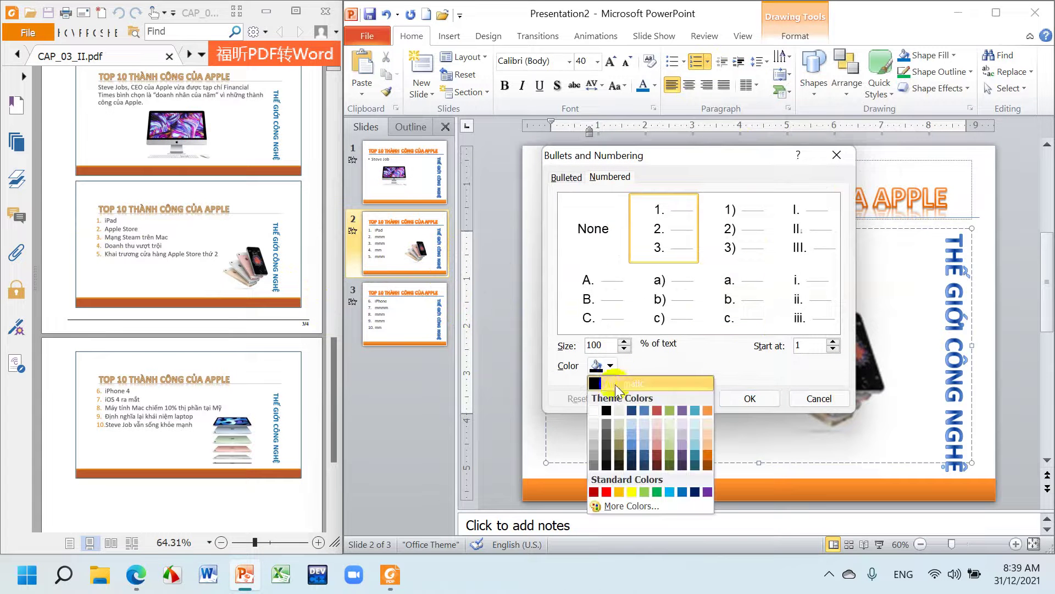
{"action": "left_click", "coordinate": [619, 491]}
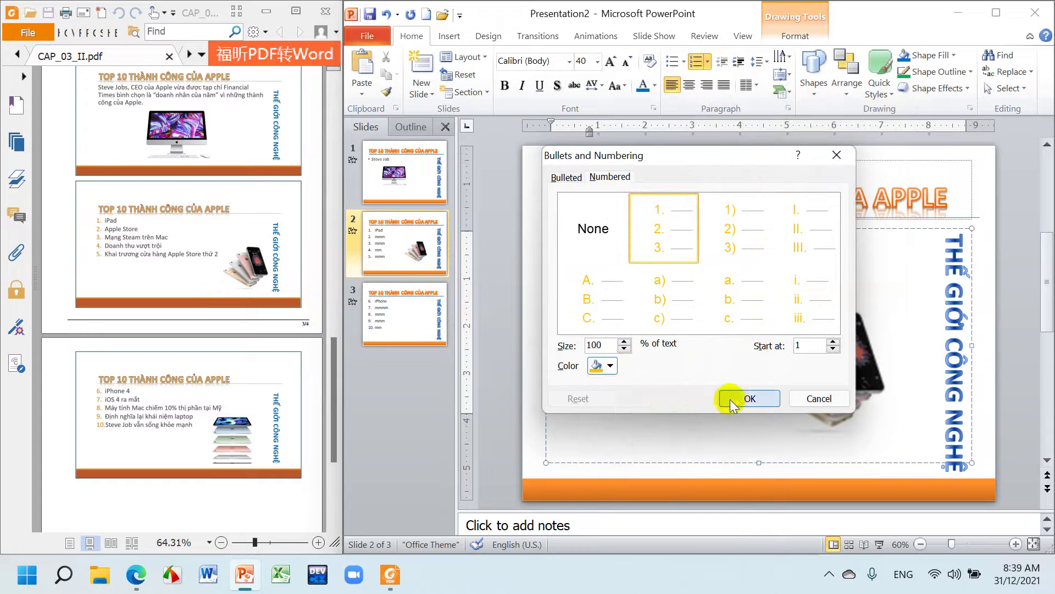
{"action": "left_click", "coordinate": [735, 399]}
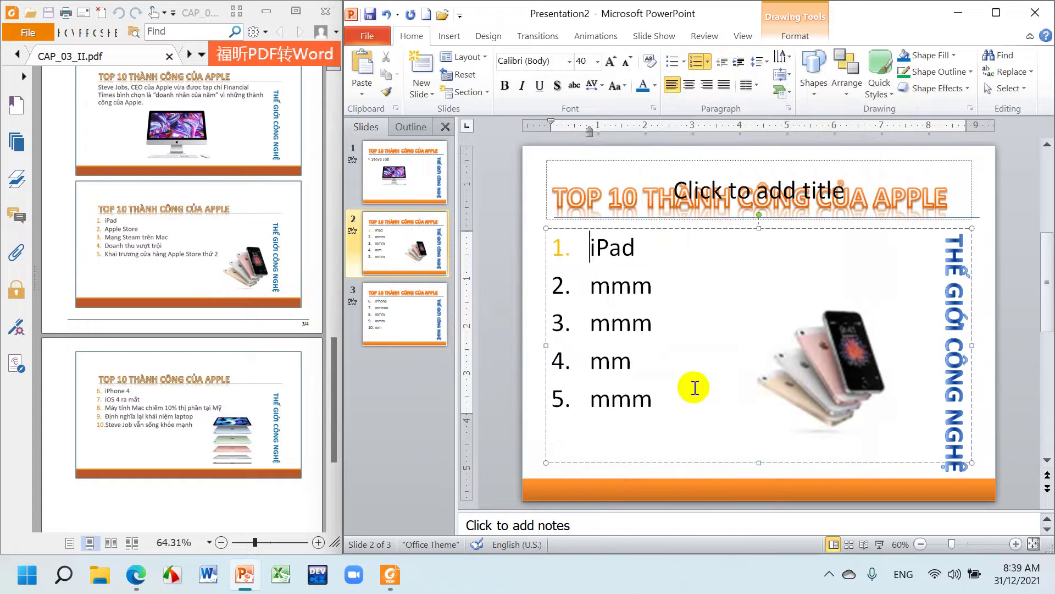
{"action": "left_click", "coordinate": [584, 250]}
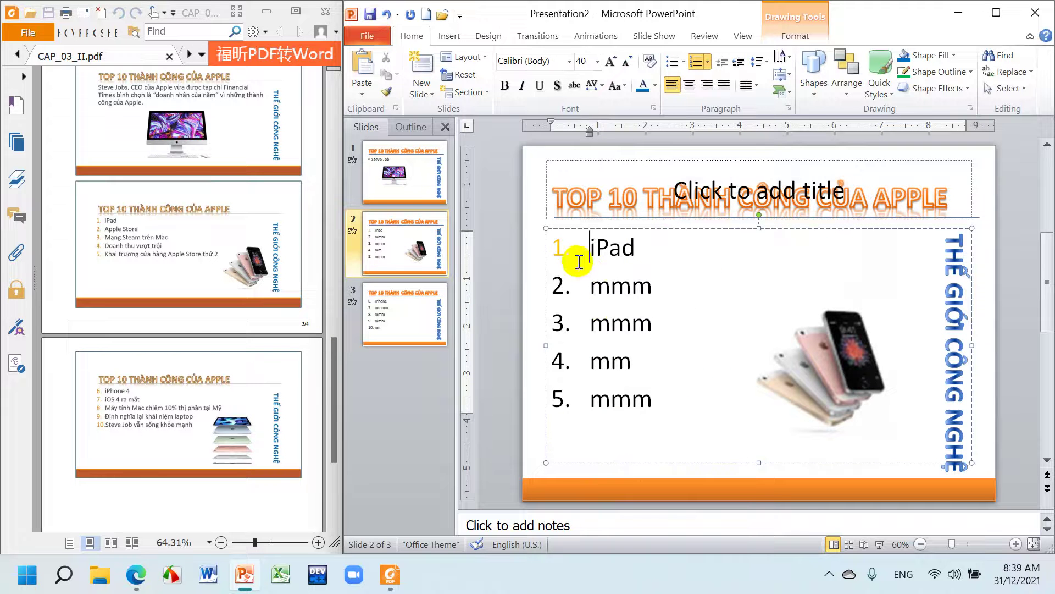
{"action": "left_click", "coordinate": [385, 96]}
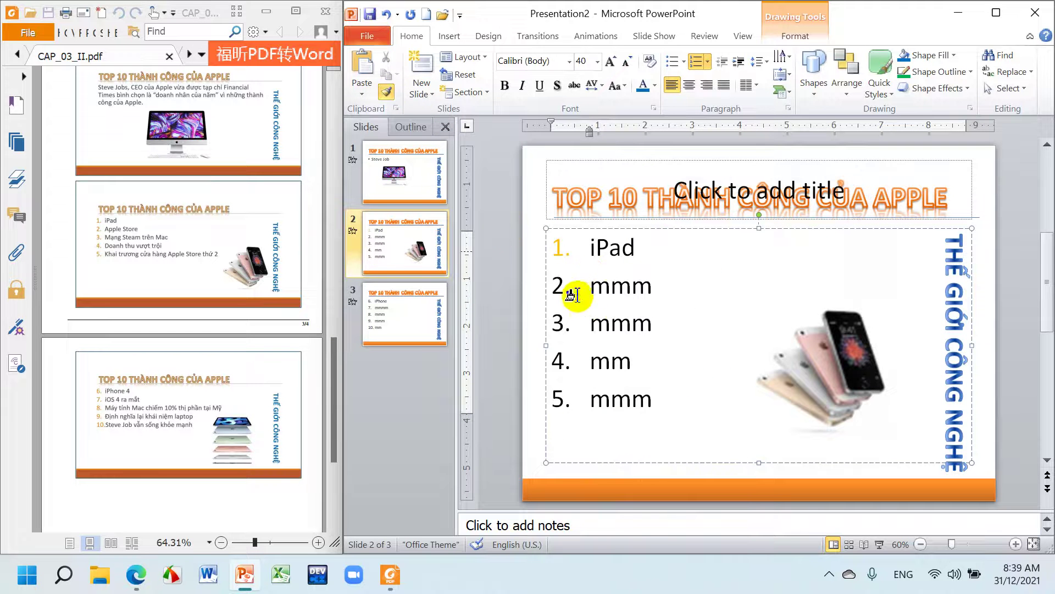
Paint the orange numbering onto items 2–5, then reselect those four items
{"action": "mouse_move", "coordinate": [587, 286]}
{"action": "left_mouse_down"}
{"action": "mouse_move", "coordinate": [584, 400]}
{"action": "mouse_move", "coordinate": [624, 412]}
{"action": "left_mouse_up"}
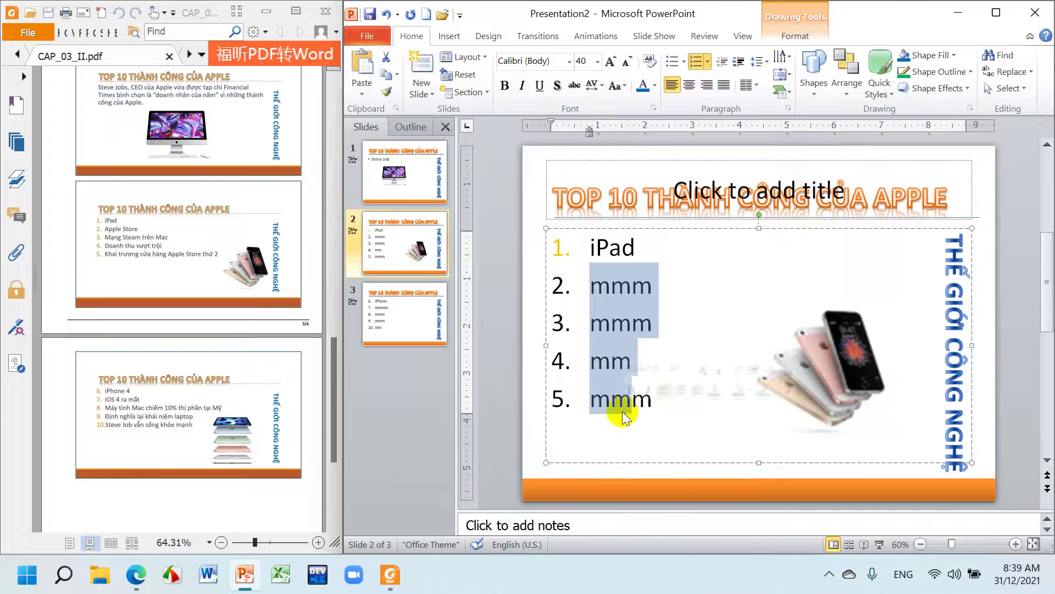
{"action": "left_click", "coordinate": [533, 250]}
{"action": "left_click_drag", "start_coordinate": [561, 247], "coordinate": [642, 254]}
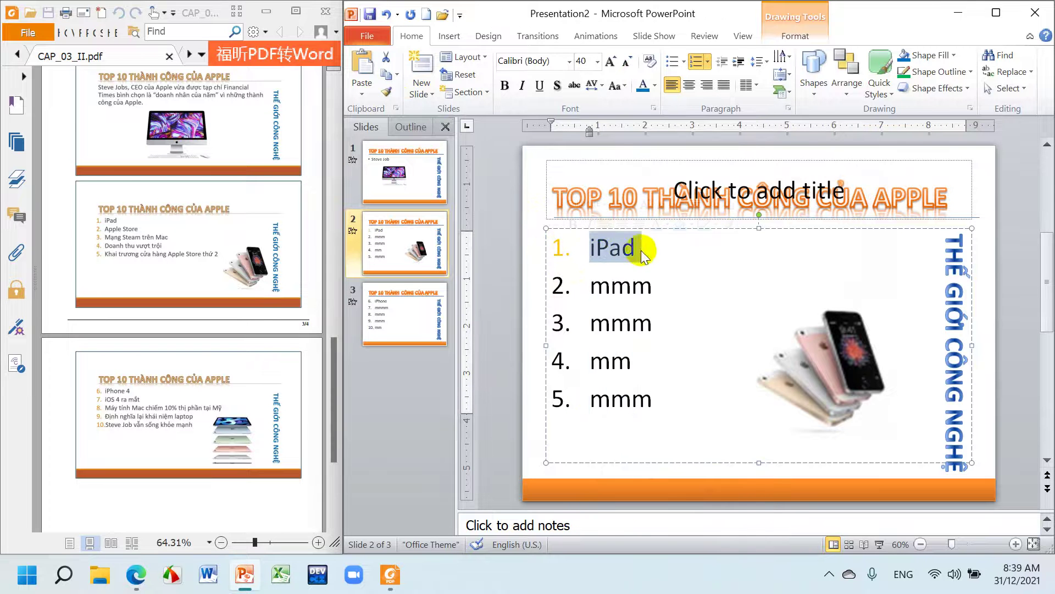
{"action": "mouse_move", "coordinate": [589, 277]}
{"action": "left_mouse_down"}
{"action": "mouse_move", "coordinate": [592, 391]}
{"action": "mouse_move", "coordinate": [633, 405]}
{"action": "left_mouse_up"}
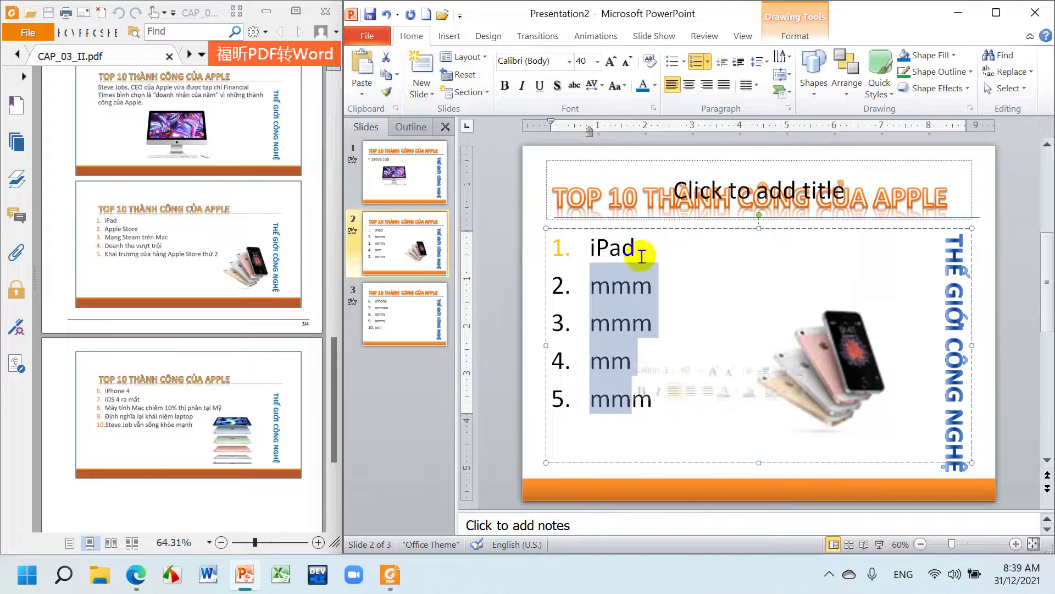
Set the numbers of items 2–5 to orange in Bullets and Numbering, then revisit slide 2
{"action": "left_click", "coordinate": [708, 61]}
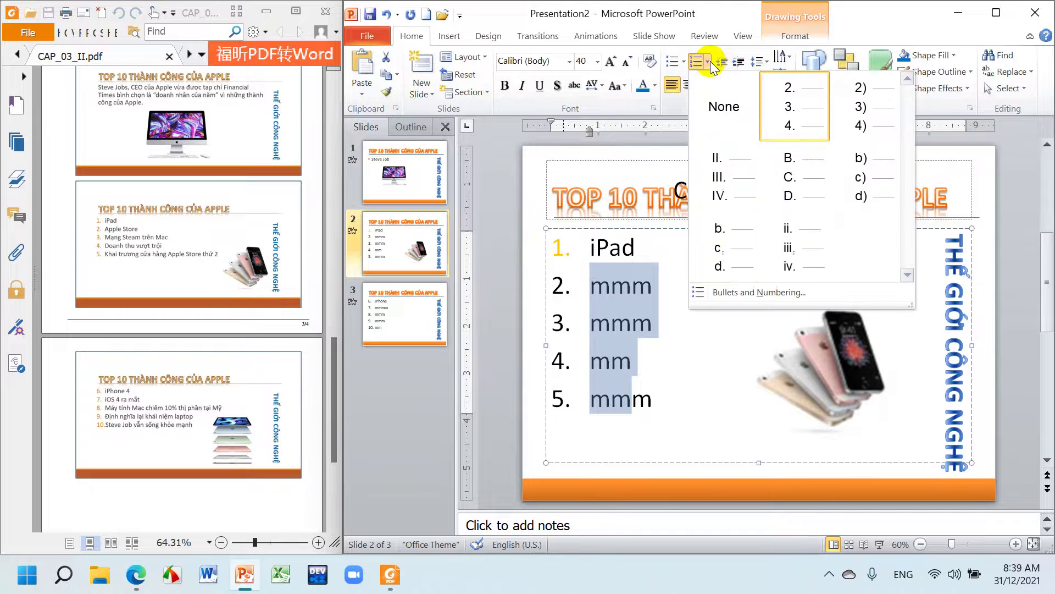
{"action": "left_click", "coordinate": [731, 293]}
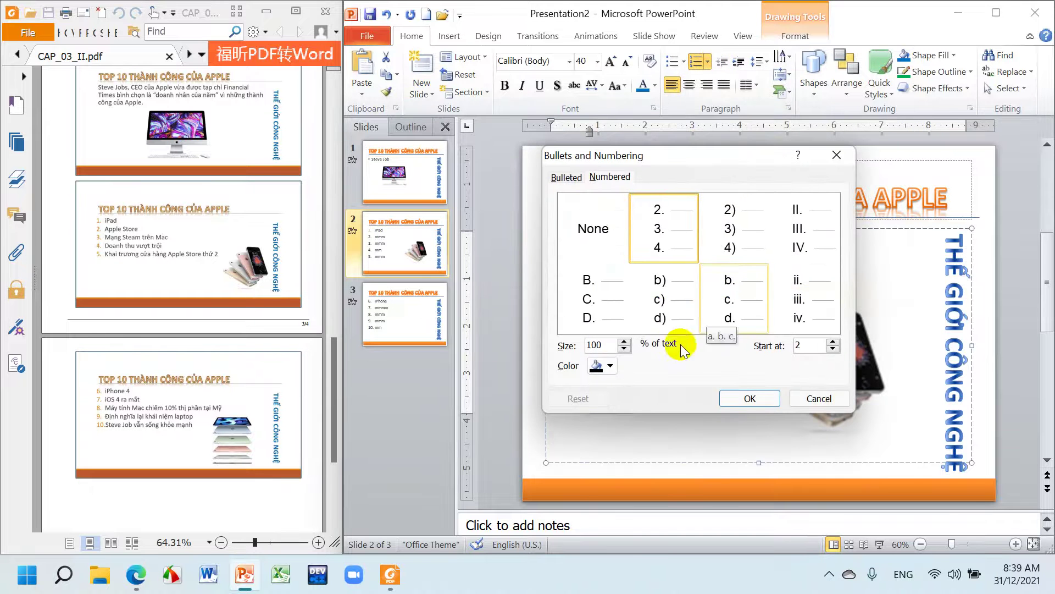
{"action": "left_click", "coordinate": [611, 364]}
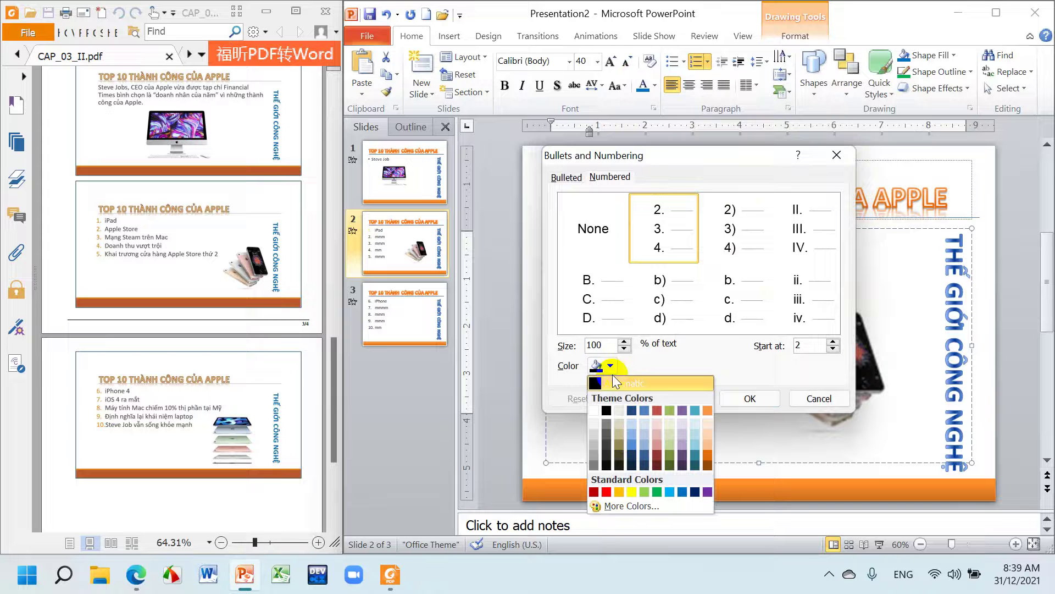
{"action": "left_click", "coordinate": [619, 492]}
{"action": "left_click", "coordinate": [751, 398]}
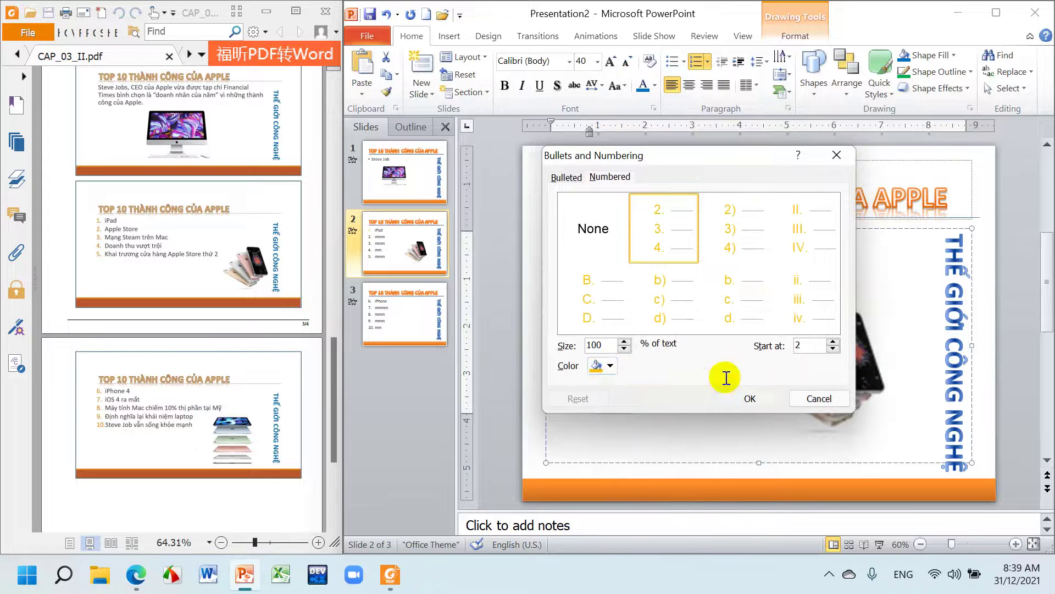
{"action": "left_click", "coordinate": [413, 314]}
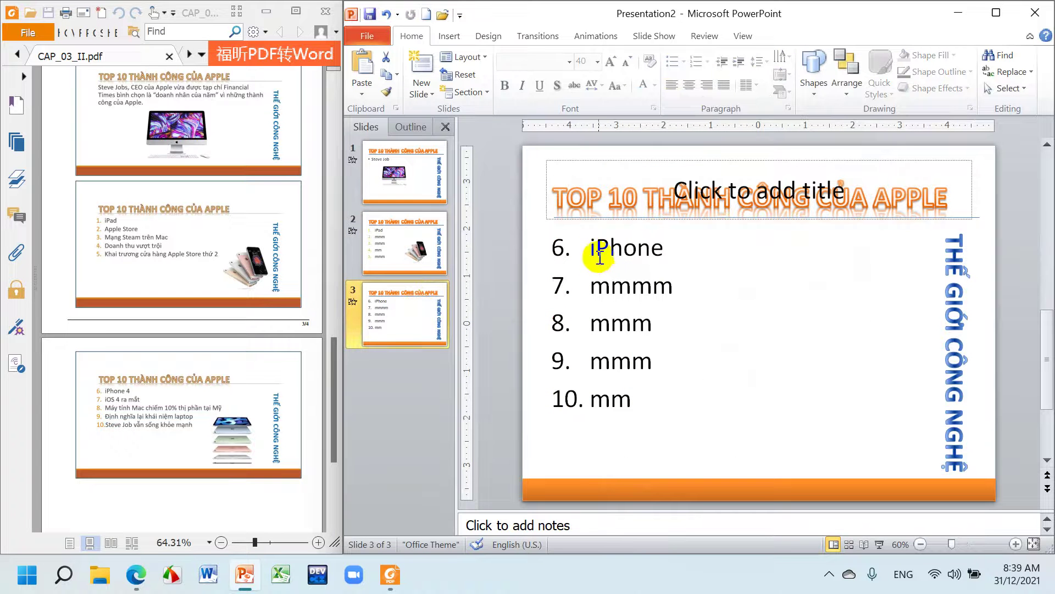
{"action": "left_click", "coordinate": [386, 239]}
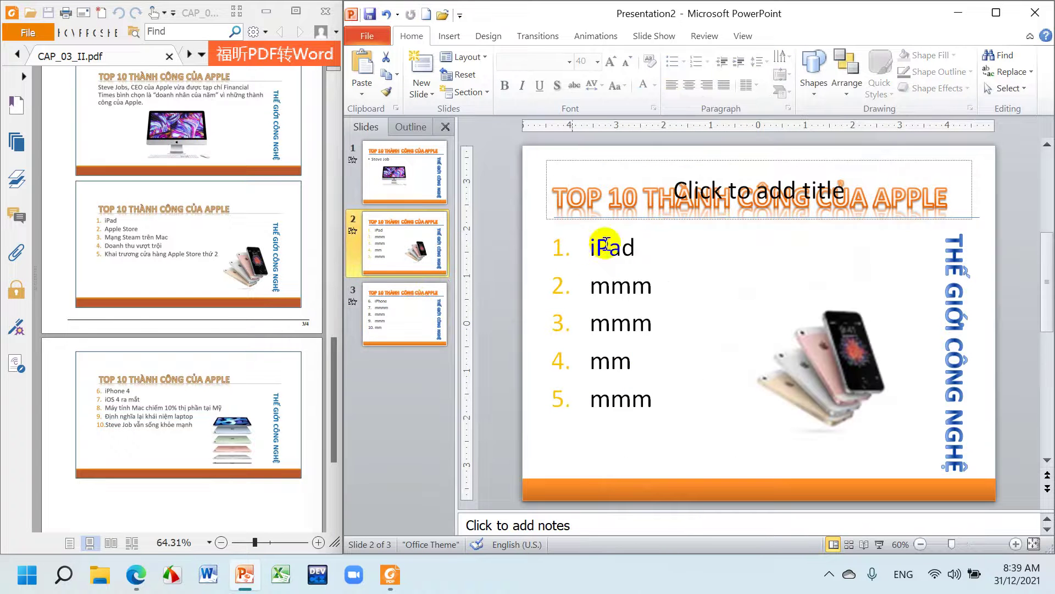
Copy slide 2's orange list formatting onto slide 3's list with Format Painter
{"action": "left_click_drag", "start_coordinate": [591, 246], "coordinate": [656, 404]}
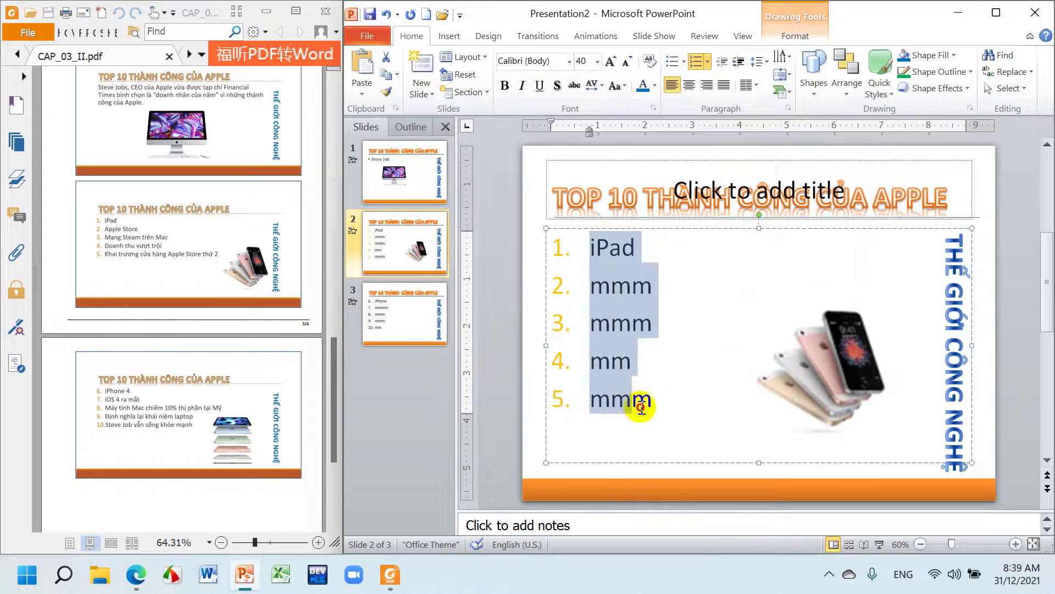
{"action": "left_click", "coordinate": [388, 92]}
{"action": "left_click", "coordinate": [405, 302]}
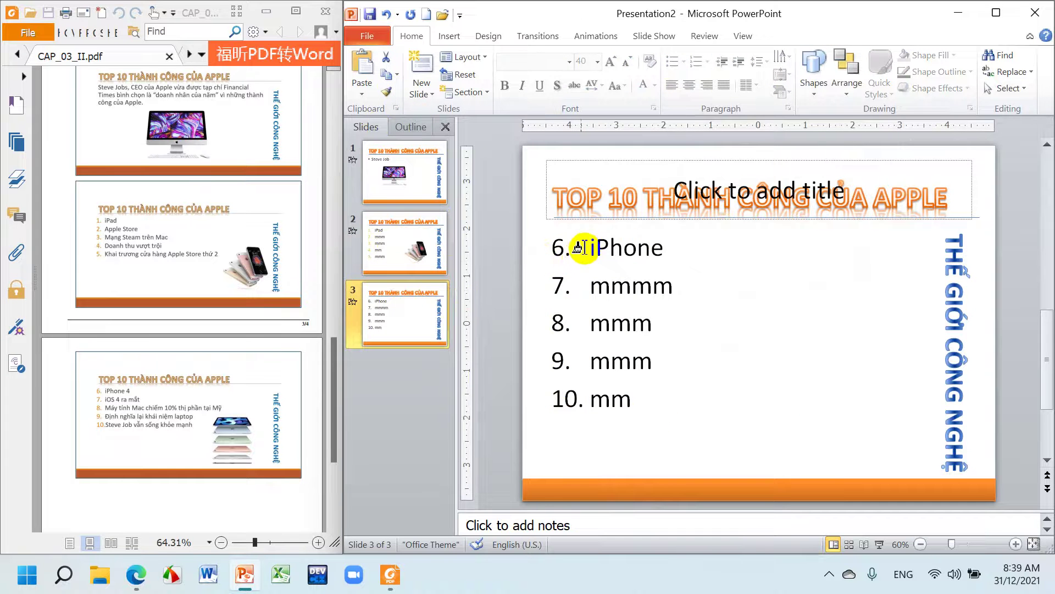
{"action": "left_click_drag", "start_coordinate": [579, 247], "coordinate": [642, 401]}
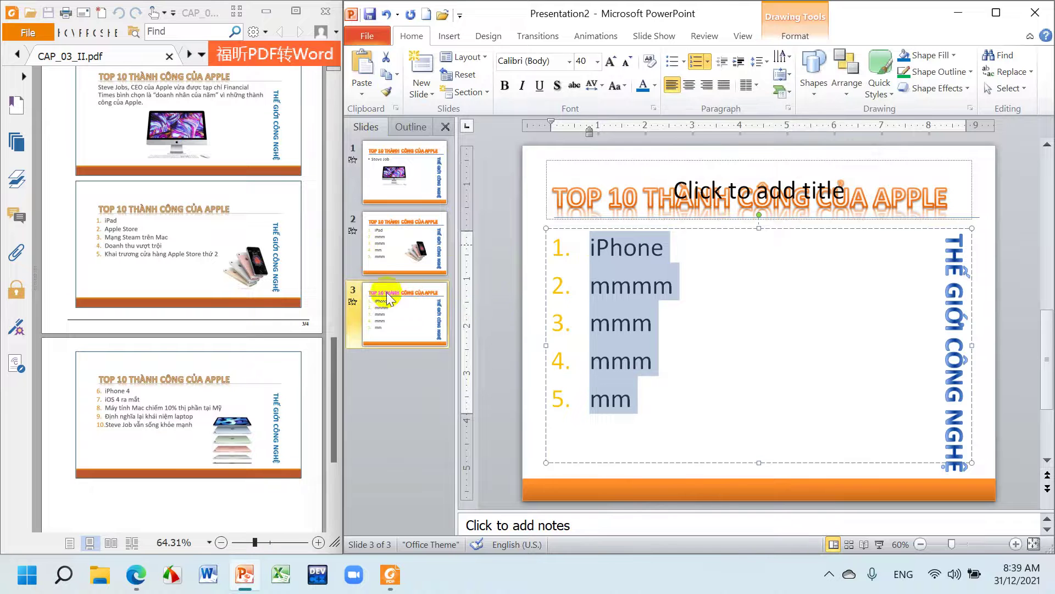
Restart slide 3's numbering at 6 in Bullets and Numbering and return to slide 2
{"action": "left_click", "coordinate": [709, 61]}
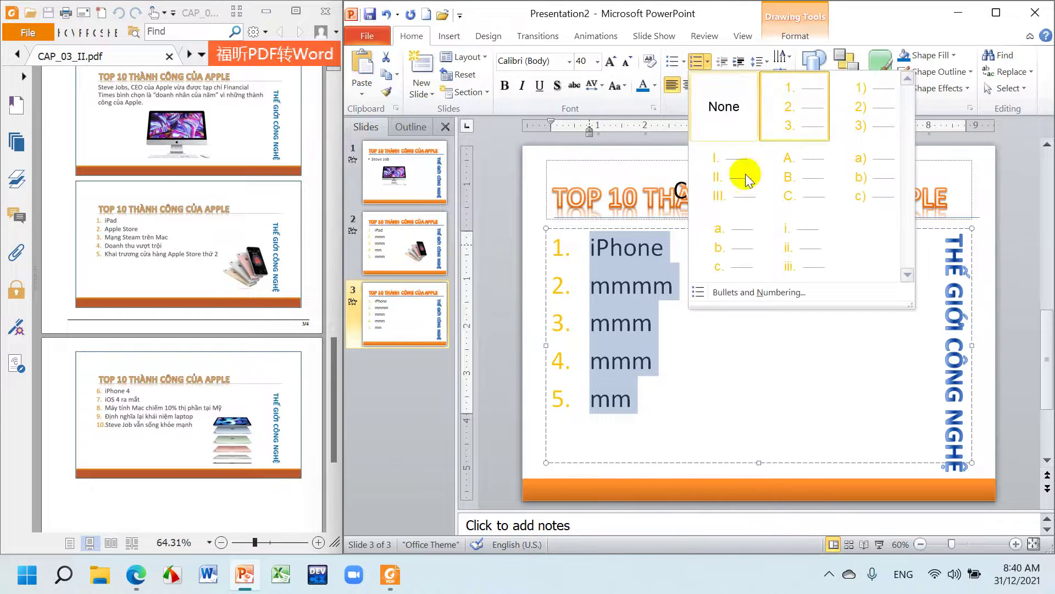
{"action": "left_click", "coordinate": [759, 290]}
{"action": "double_click", "coordinate": [811, 345]}
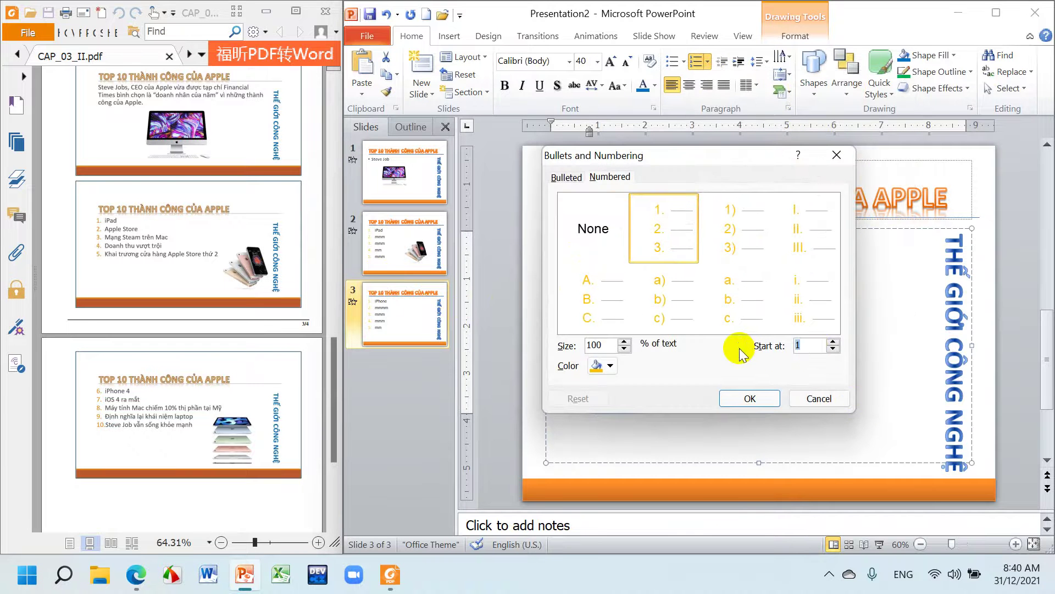
{"action": "type", "text": "6"}
{"action": "left_click", "coordinate": [772, 397]}
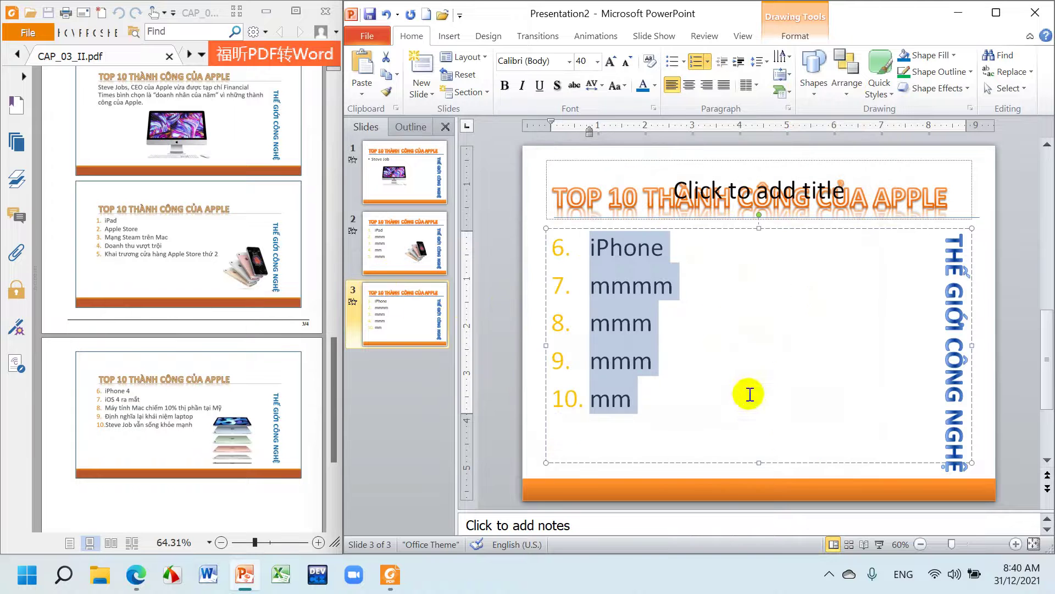
{"action": "left_click", "coordinate": [419, 256]}
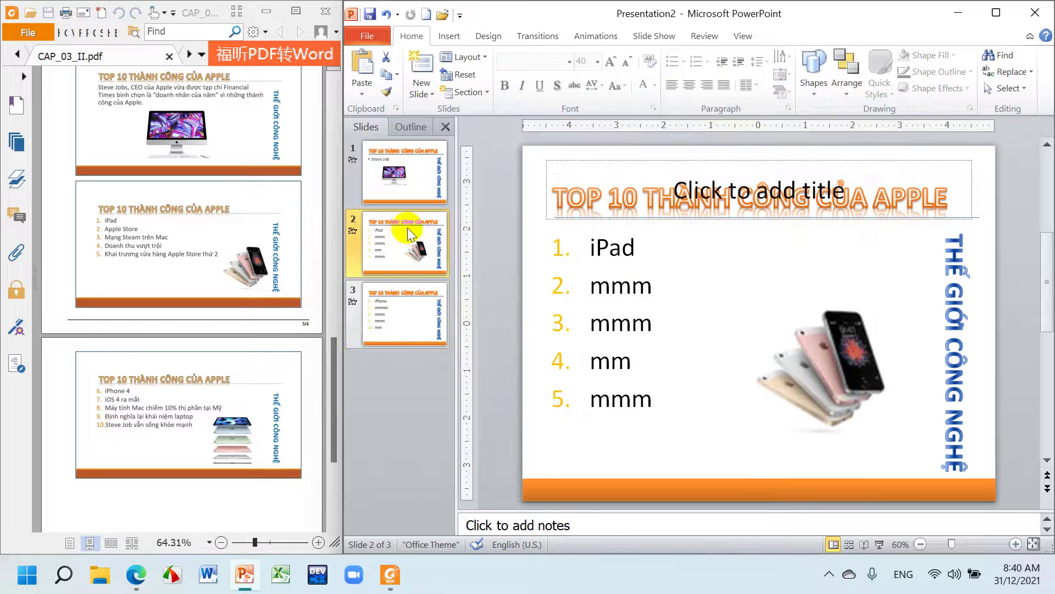
Open Slide Master view and select the master's title placeholder
{"action": "left_click", "coordinate": [742, 37]}
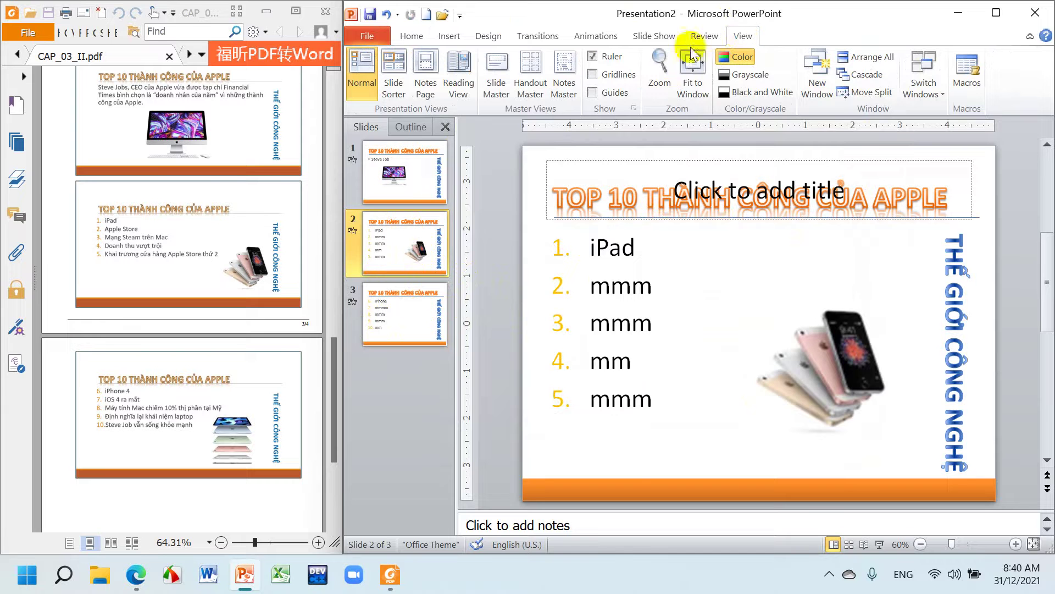
{"action": "left_click", "coordinate": [497, 72]}
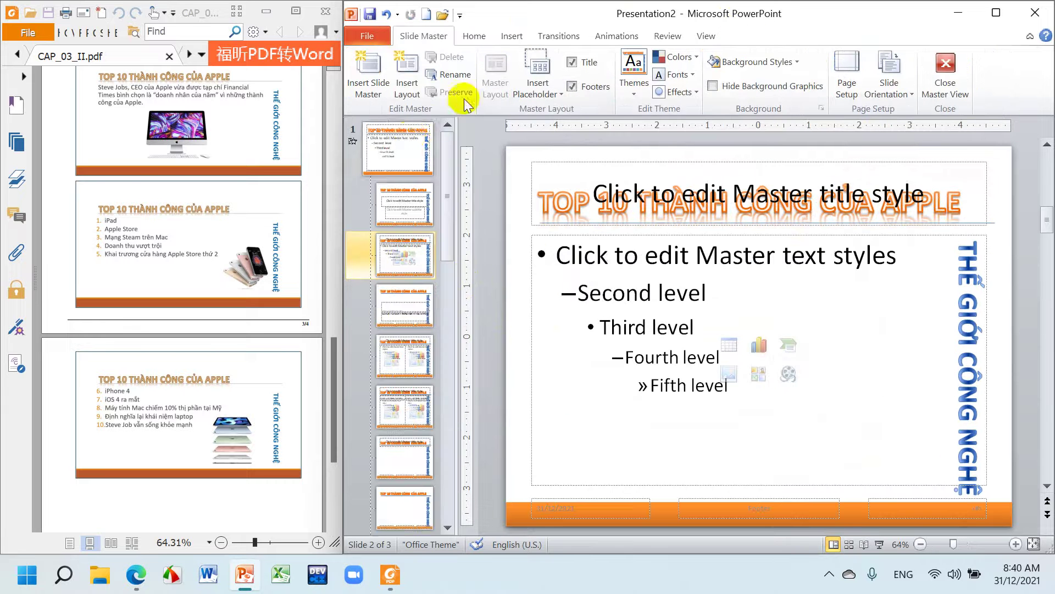
{"action": "left_click", "coordinate": [403, 144]}
{"action": "left_click", "coordinate": [556, 205]}
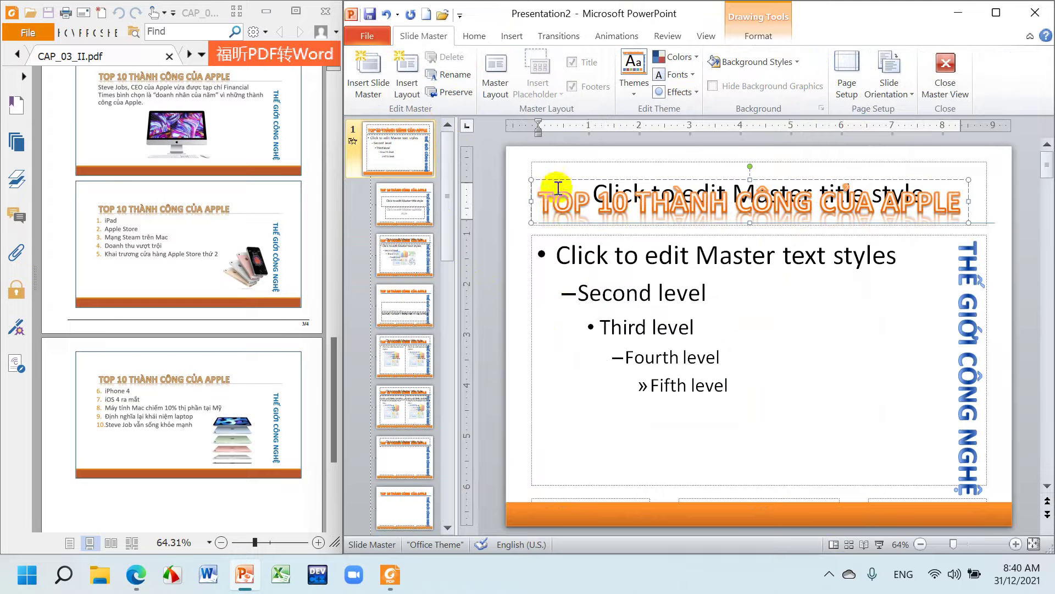
Show the master's Animation Pane, then close Master View back to slide 2
{"action": "left_click", "coordinate": [617, 36]}
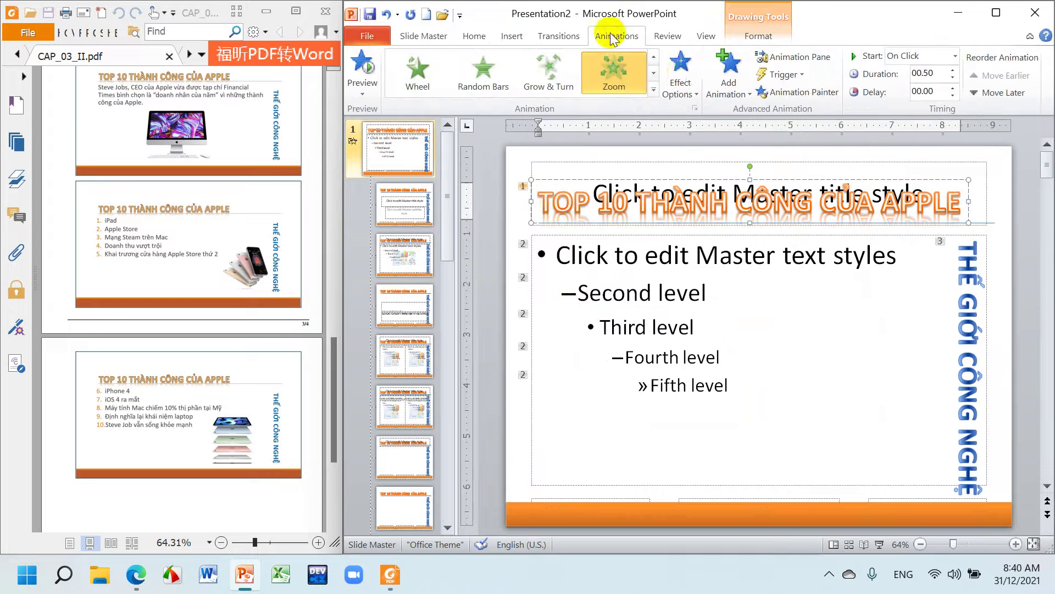
{"action": "left_click", "coordinate": [806, 58]}
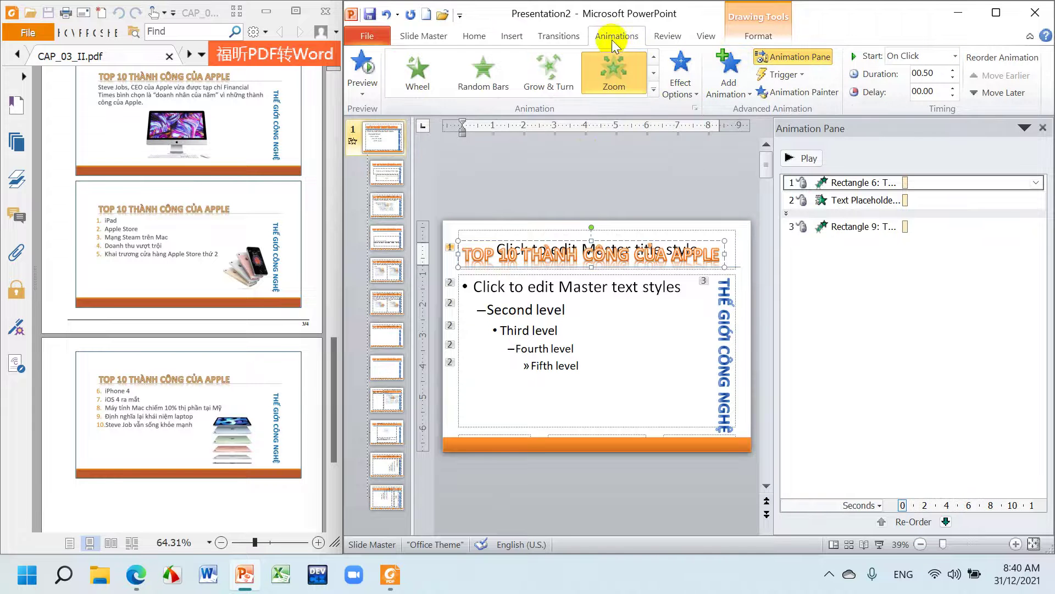
{"action": "left_click", "coordinate": [422, 36]}
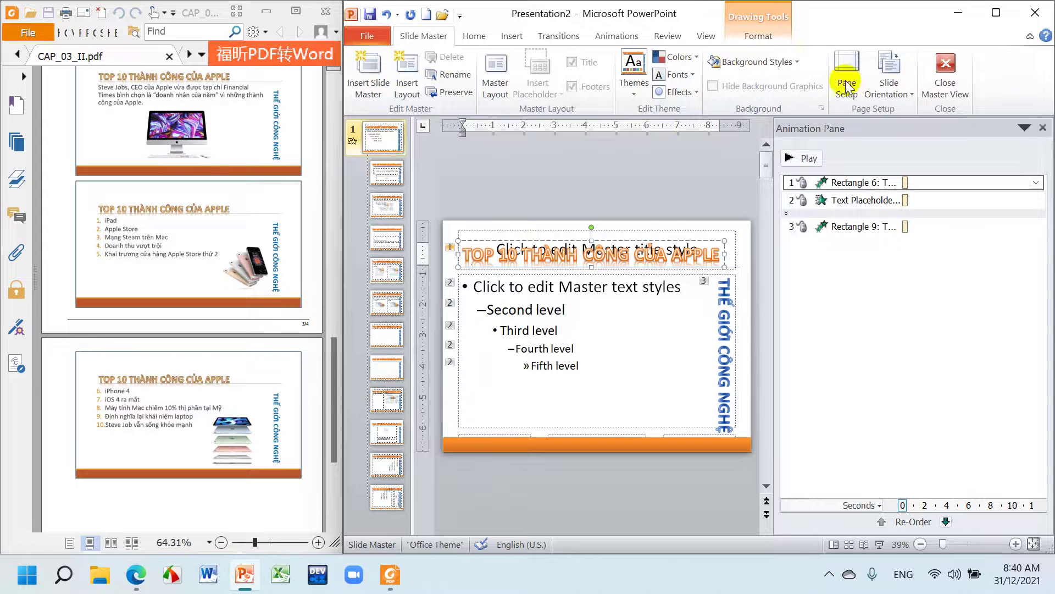
{"action": "left_click", "coordinate": [949, 86]}
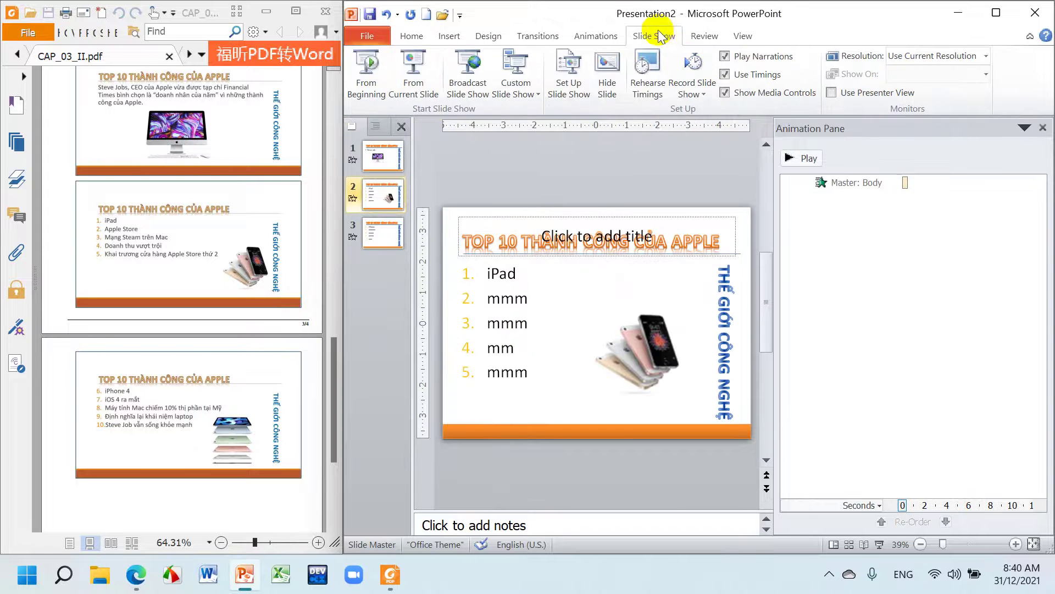
Preview the show, then give the slide 1 iMac picture a Zoom entrance
{"action": "left_click", "coordinate": [361, 68]}
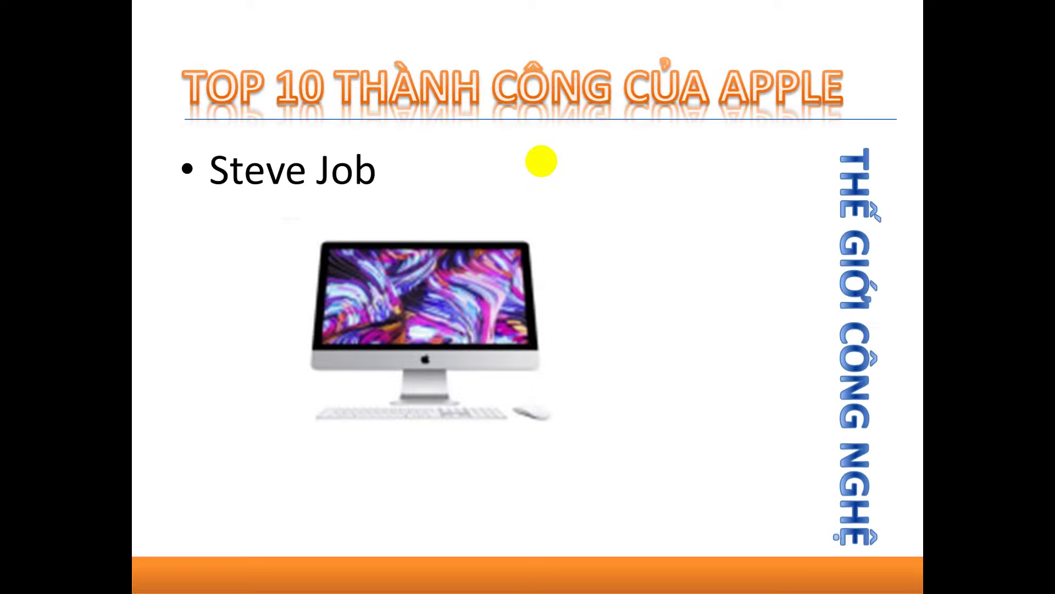
{"action": "key", "text": "Escape"}
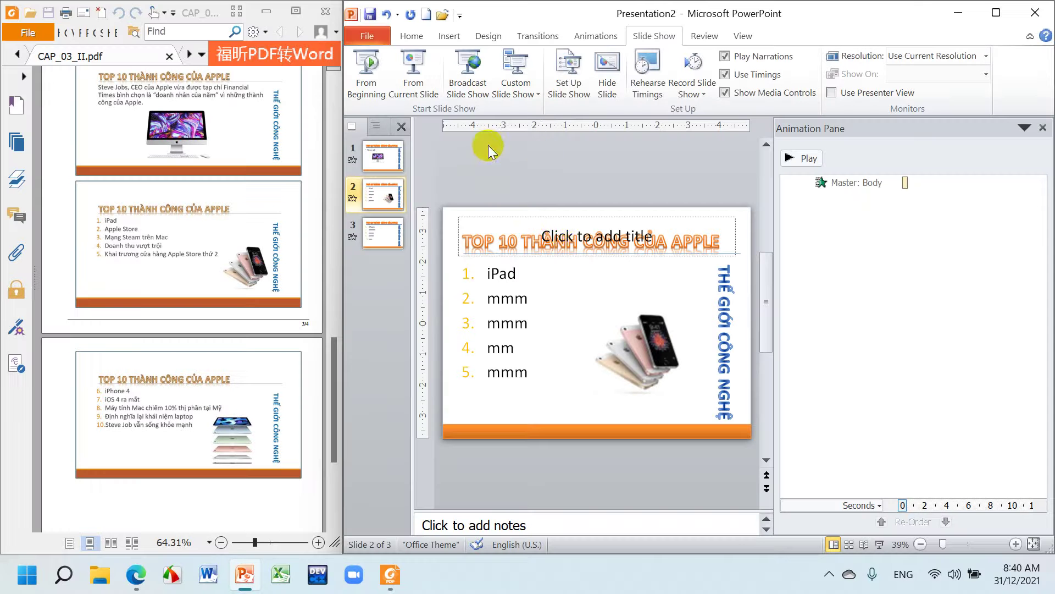
{"action": "left_click", "coordinate": [380, 157]}
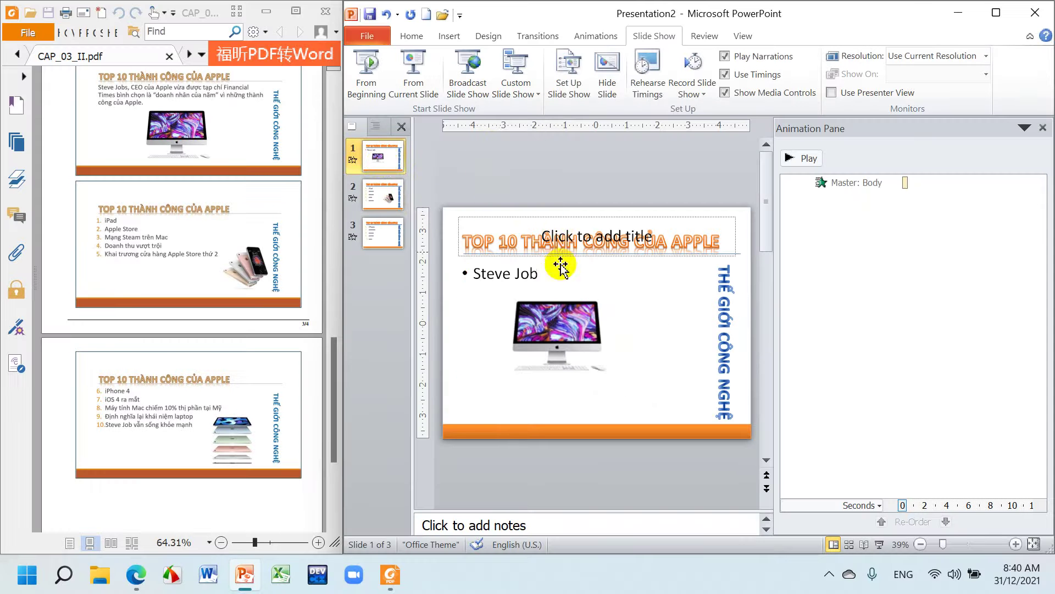
{"action": "left_click", "coordinate": [553, 317]}
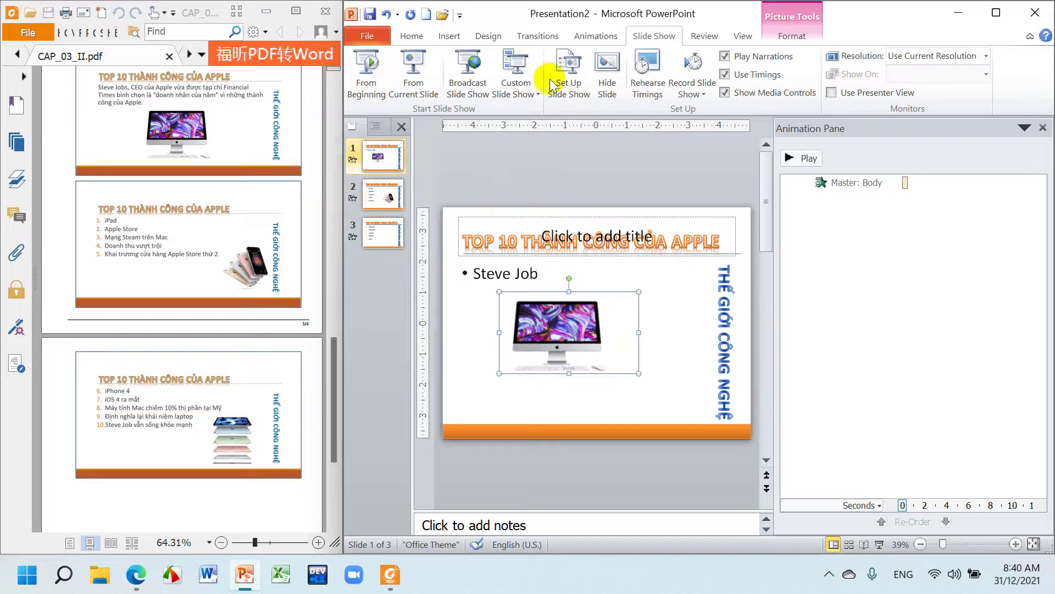
{"action": "left_click", "coordinate": [596, 36]}
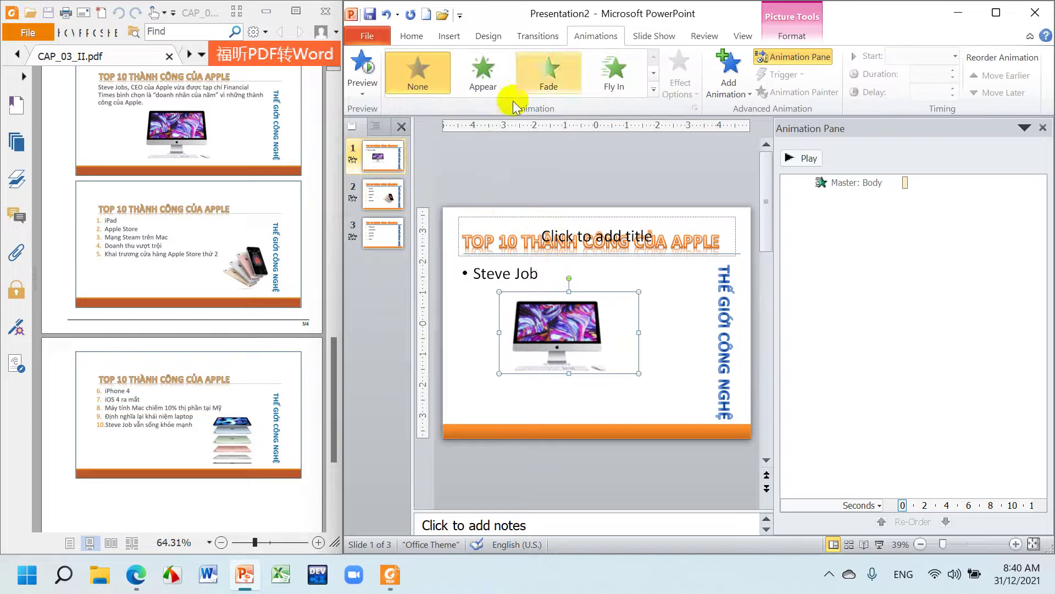
{"action": "left_click", "coordinate": [484, 75]}
{"action": "left_click", "coordinate": [653, 100]}
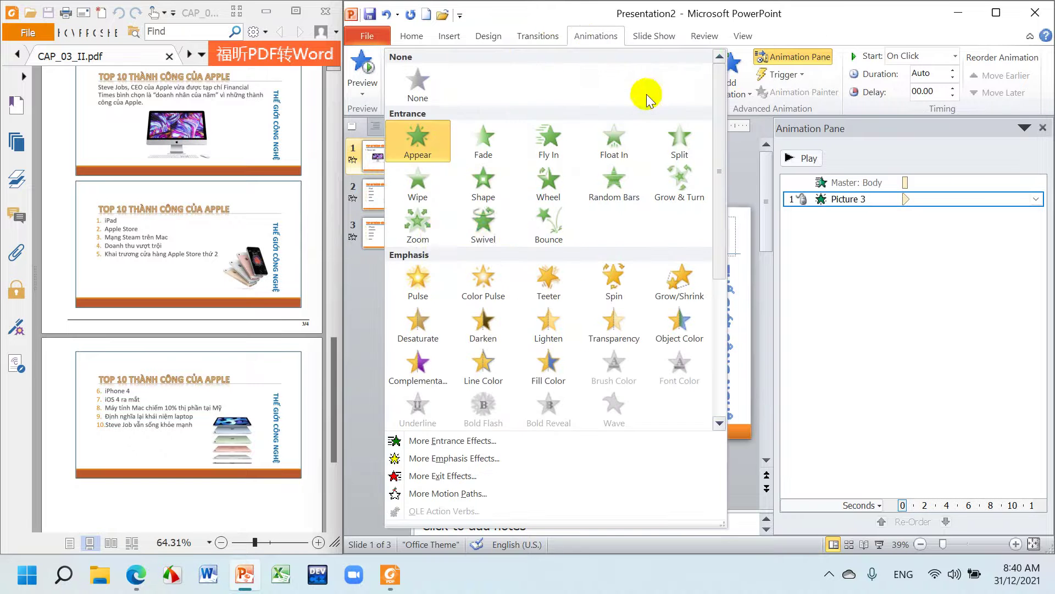
{"action": "left_click", "coordinate": [424, 230]}
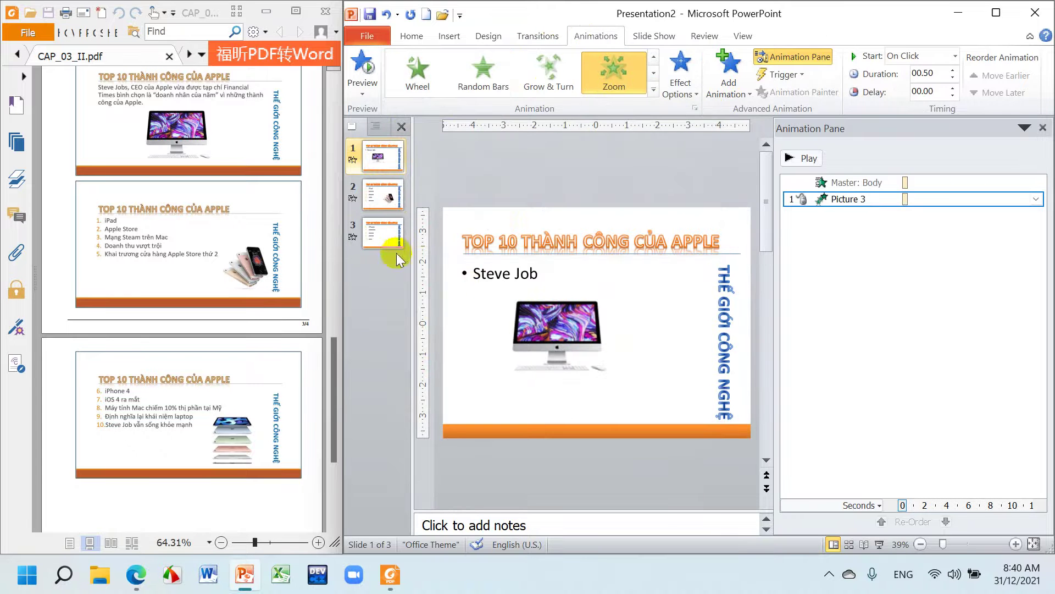
Give the slide 2 phones picture a Fly In entrance, then move to slide 3
{"action": "left_click", "coordinate": [374, 196]}
{"action": "left_click", "coordinate": [633, 360]}
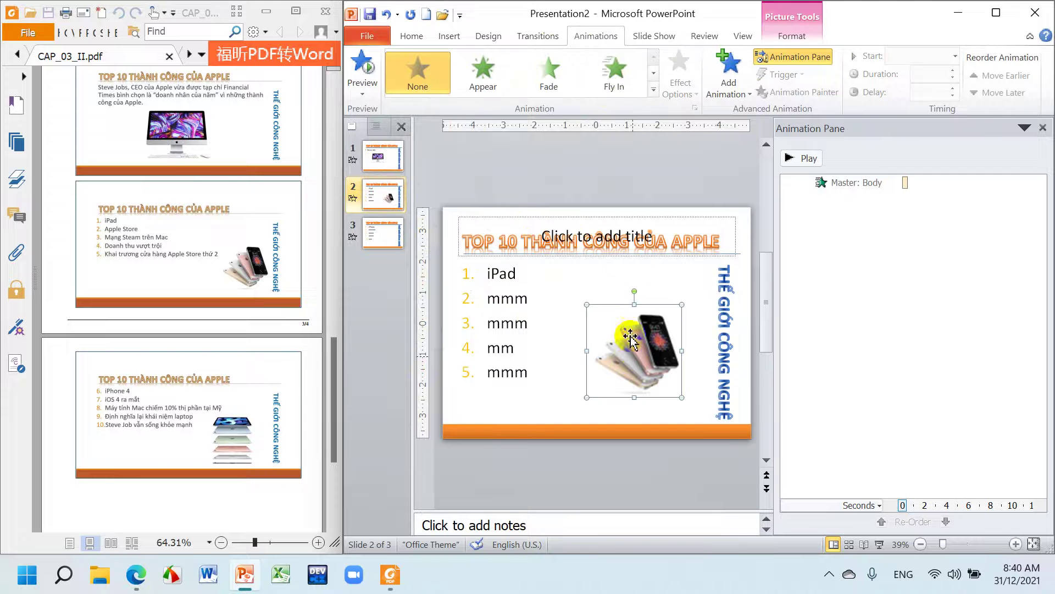
{"action": "left_click", "coordinate": [652, 91]}
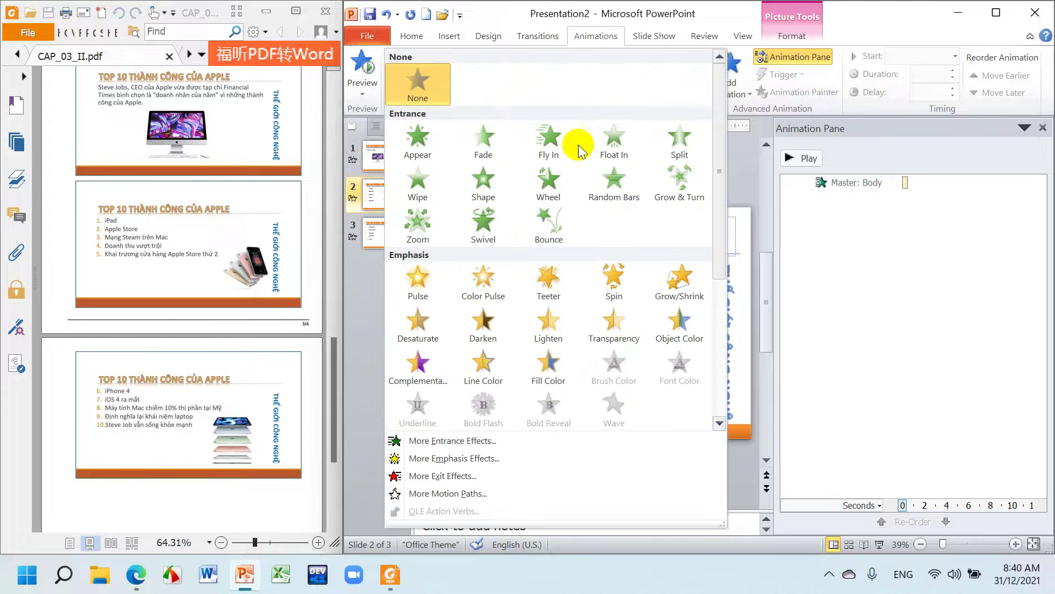
{"action": "left_click", "coordinate": [552, 150]}
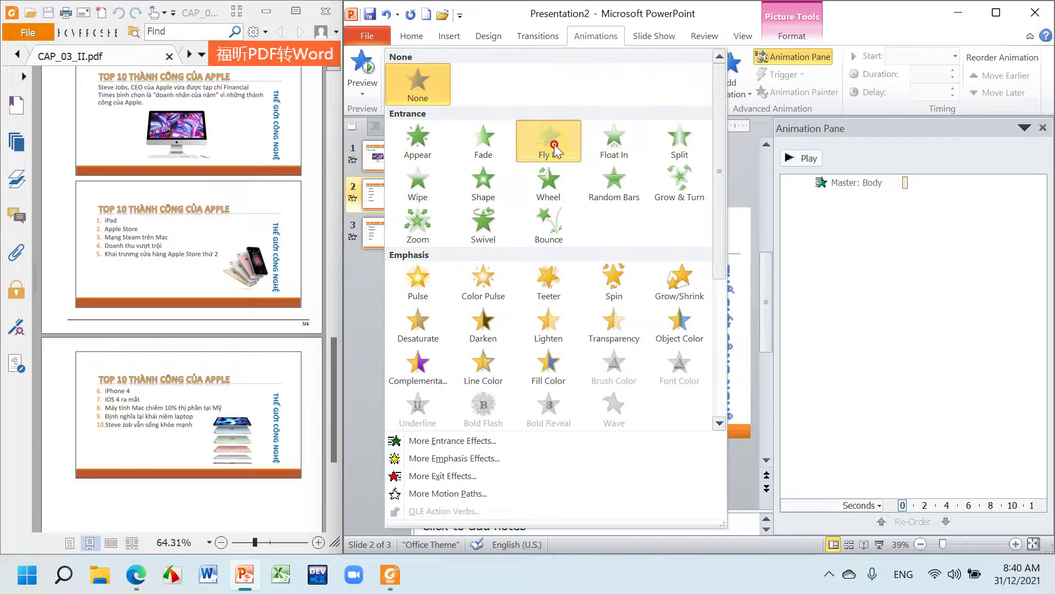
{"action": "left_click", "coordinate": [382, 239]}
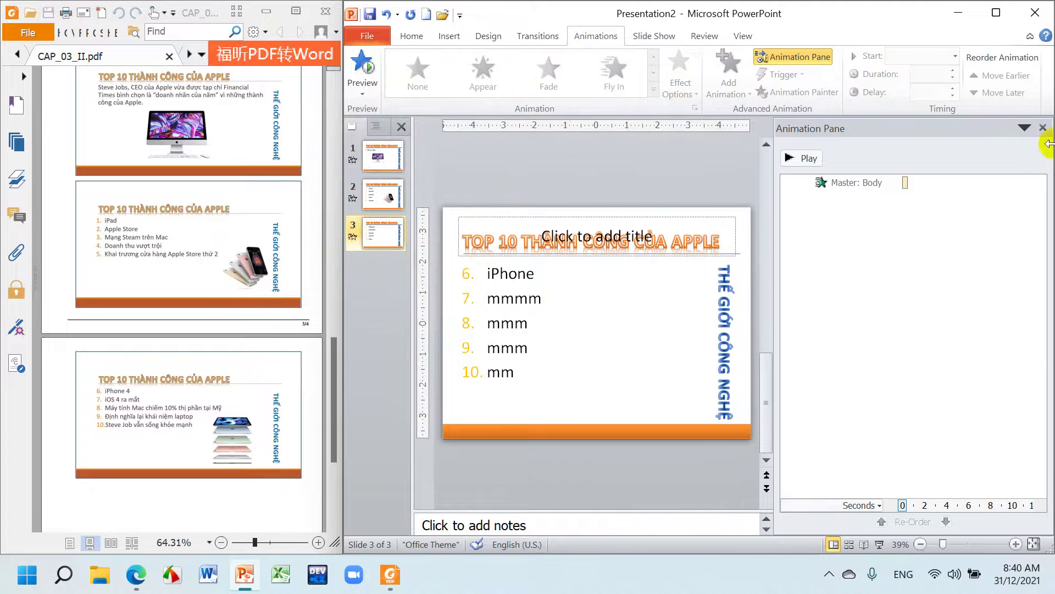
{"action": "left_click", "coordinate": [1042, 127]}
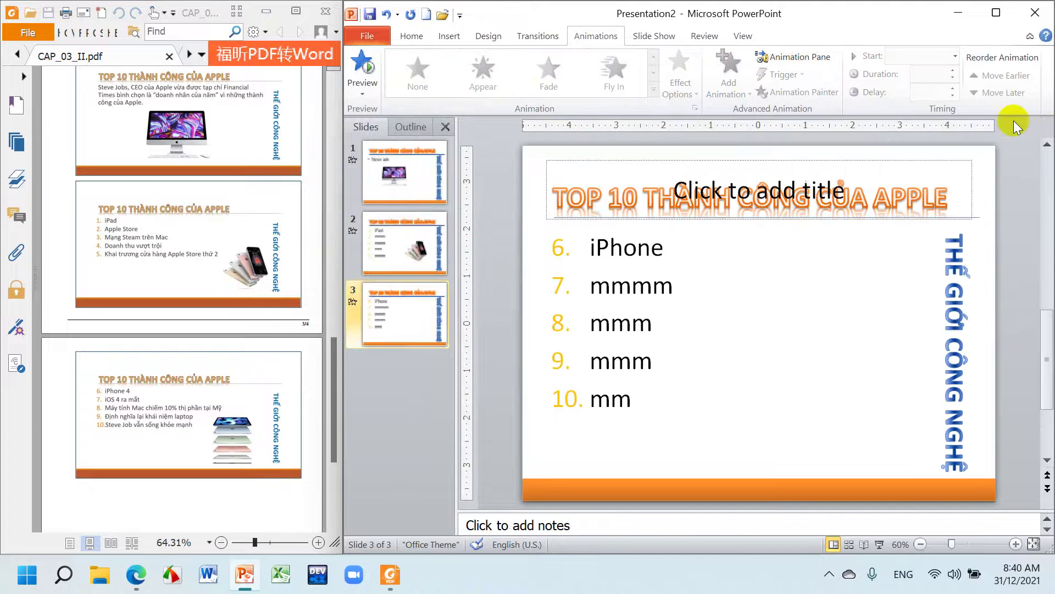
Clip the stacked iPads picture from the PDF onto slide 3 and enlarge it to about 3.57 inches
{"action": "left_click", "coordinate": [448, 35]}
{"action": "left_click", "coordinate": [469, 93]}
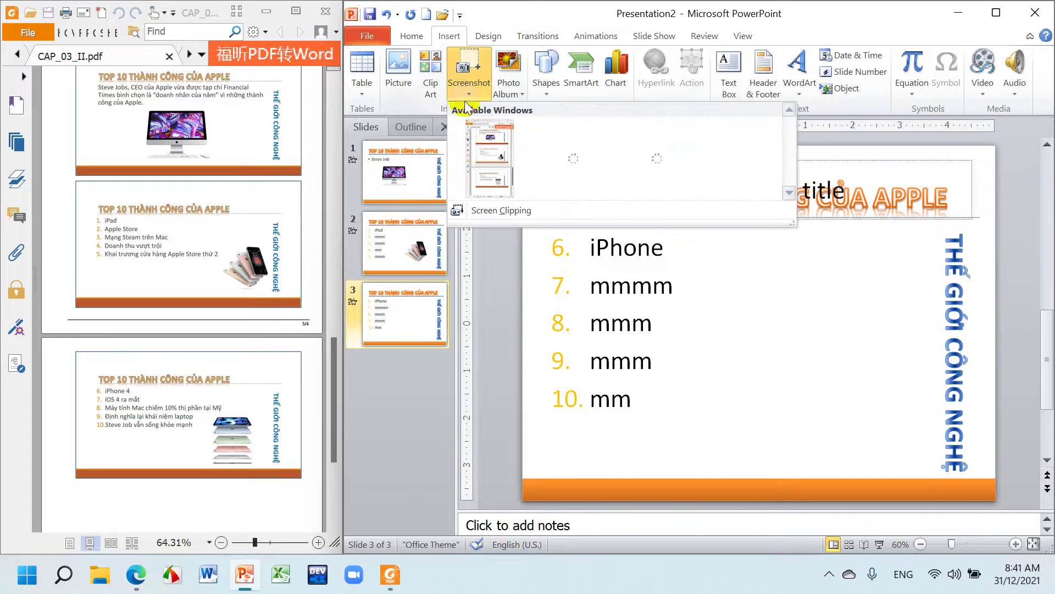
{"action": "left_click", "coordinate": [501, 210]}
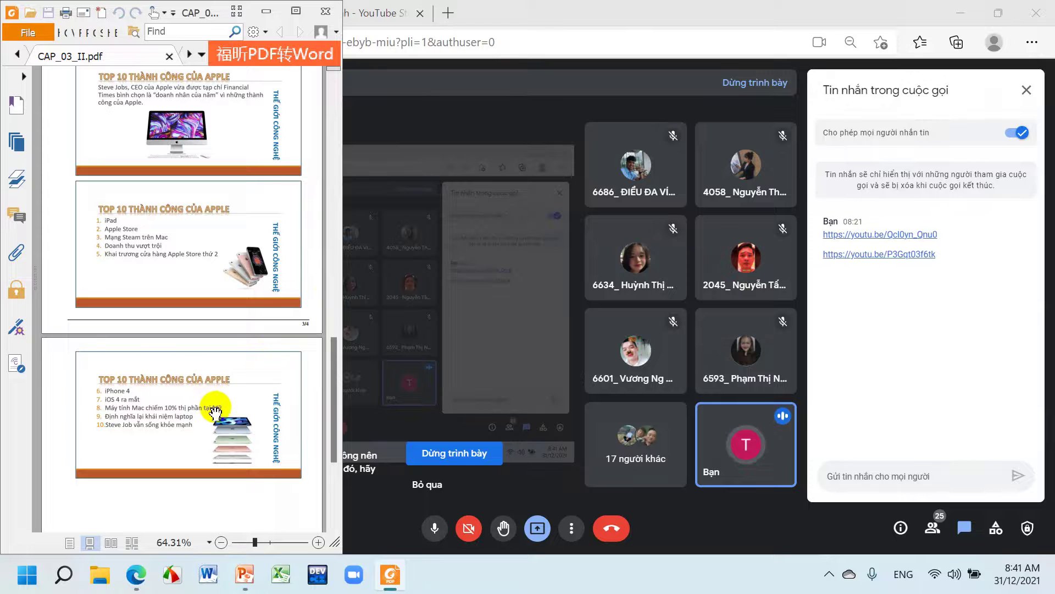
{"action": "key", "text": "super+shift+s"}
{"action": "mouse_move", "coordinate": [207, 411]}
{"action": "left_mouse_down"}
{"action": "mouse_move", "coordinate": [245, 467]}
{"action": "mouse_move", "coordinate": [262, 469]}
{"action": "left_mouse_up"}
{"action": "key", "text": "alt+Tab"}
{"action": "key", "text": "ctrl+v"}
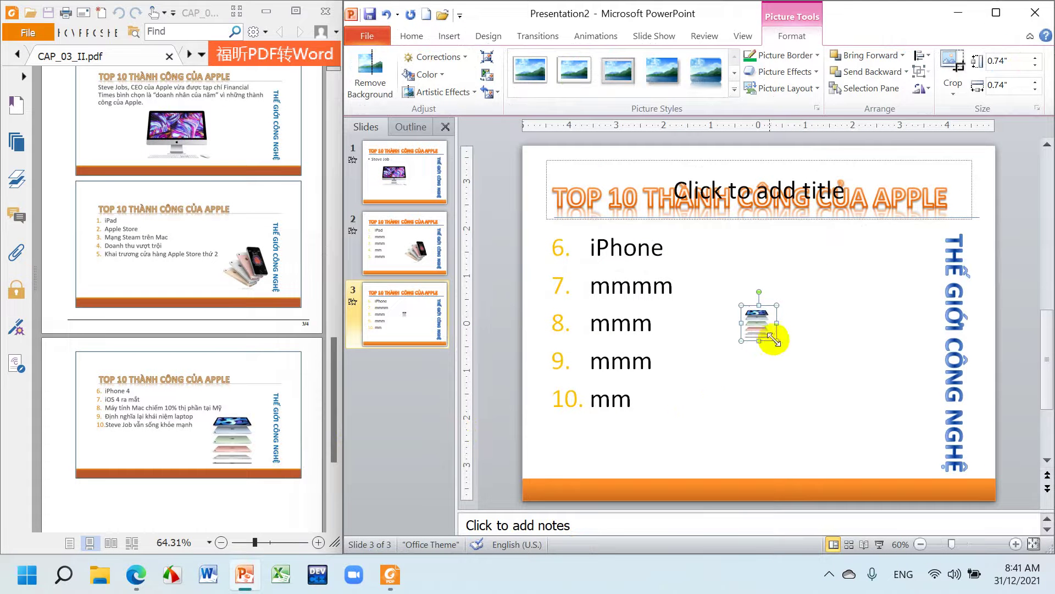
{"action": "left_click_drag", "start_coordinate": [777, 341], "coordinate": [906, 445]}
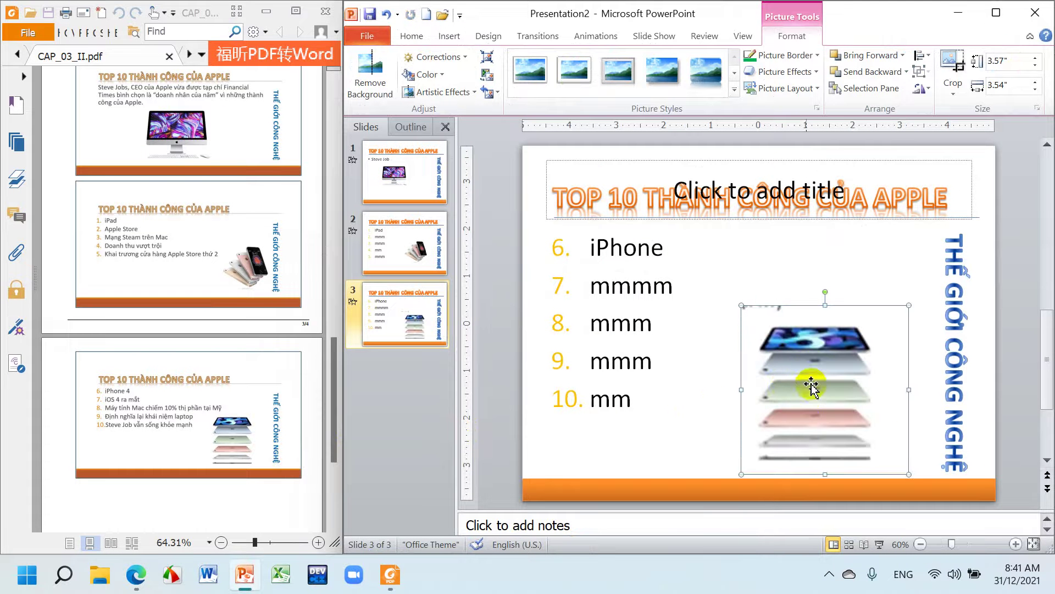
Give the iPad picture a Wheel entrance and go back to slide 1
{"action": "left_click", "coordinate": [595, 36]}
{"action": "left_click", "coordinate": [654, 96]}
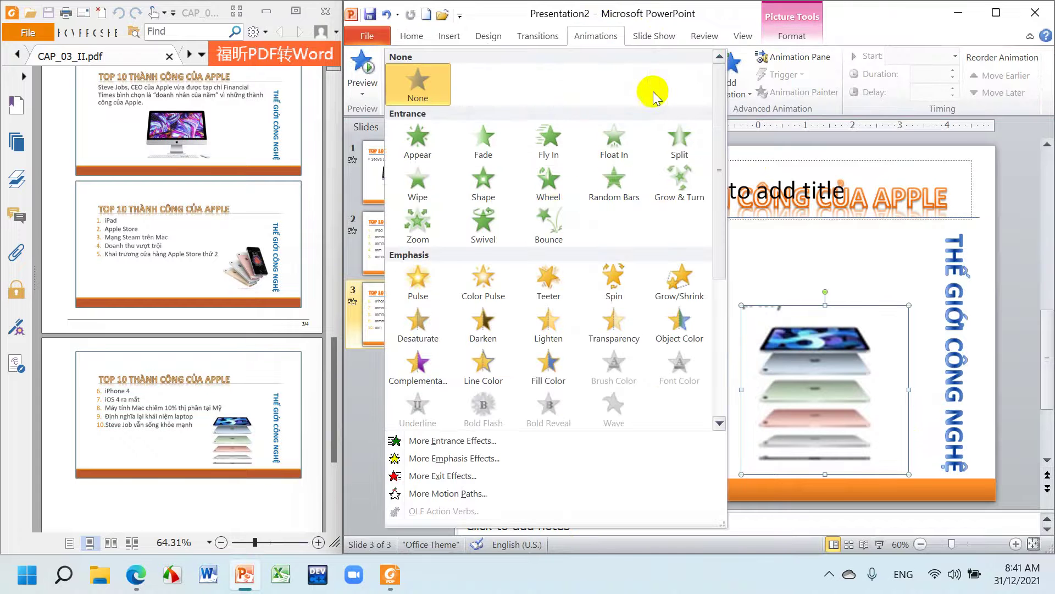
{"action": "left_click", "coordinate": [551, 182]}
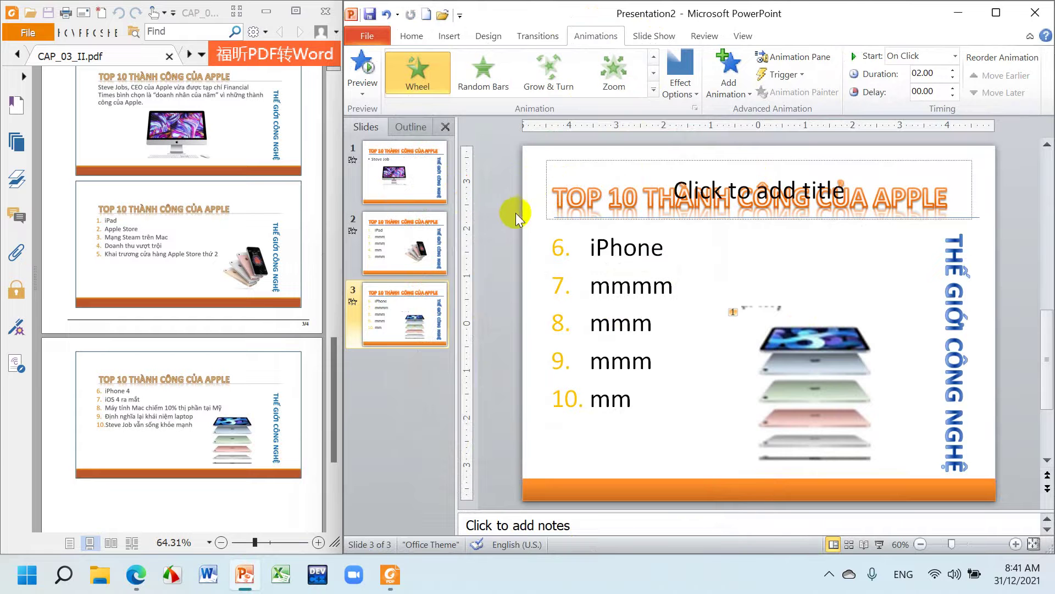
{"action": "left_click", "coordinate": [394, 158]}
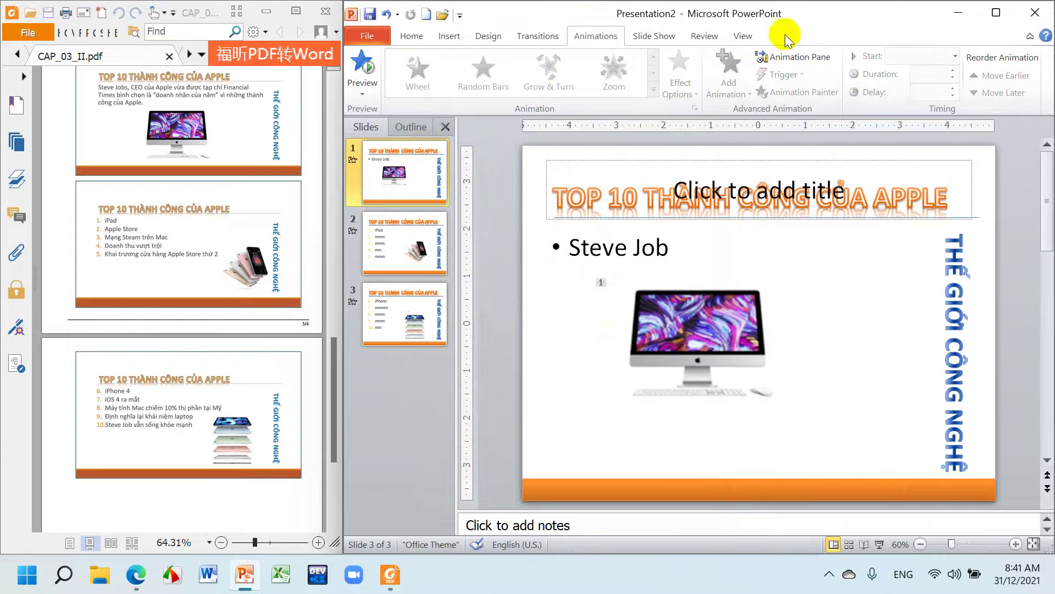
Apply Dissolve to slide 1, Honeycomb to slide 2 and Checkerboard to slide 3
{"action": "left_click", "coordinate": [537, 34]}
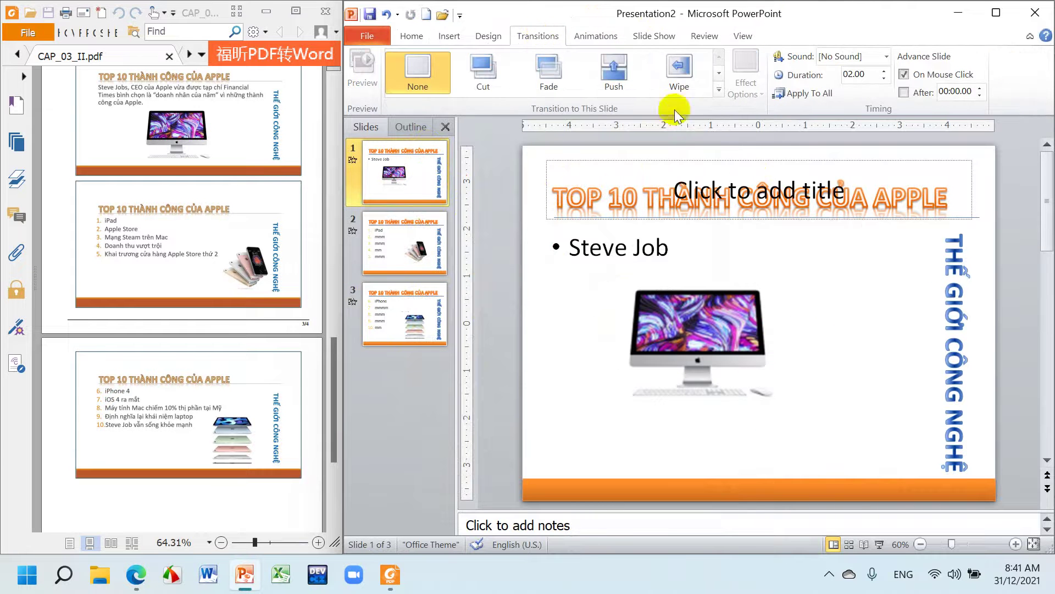
{"action": "left_click", "coordinate": [719, 91]}
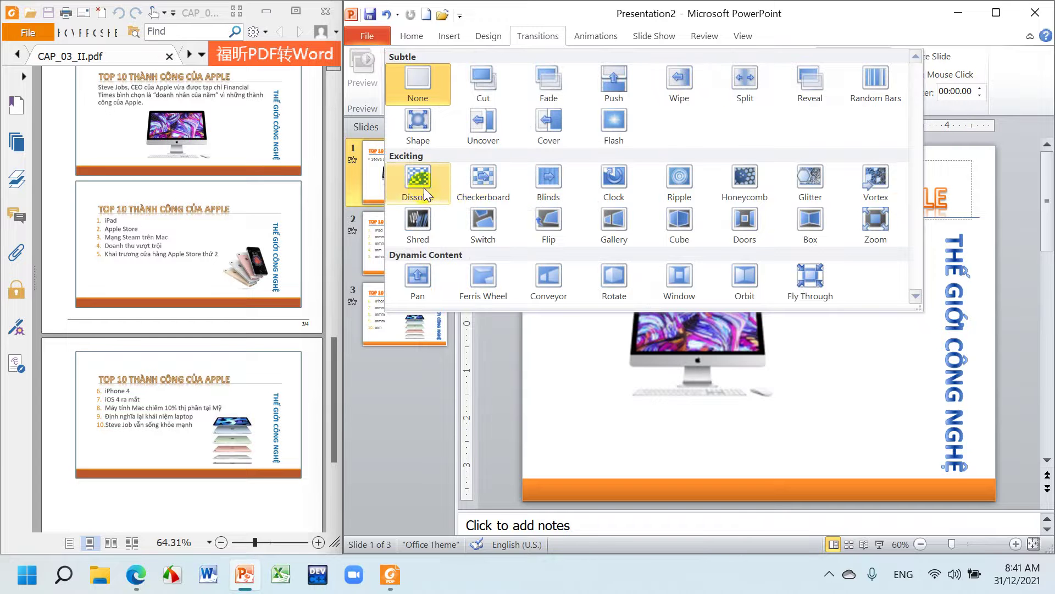
{"action": "left_click", "coordinate": [424, 187]}
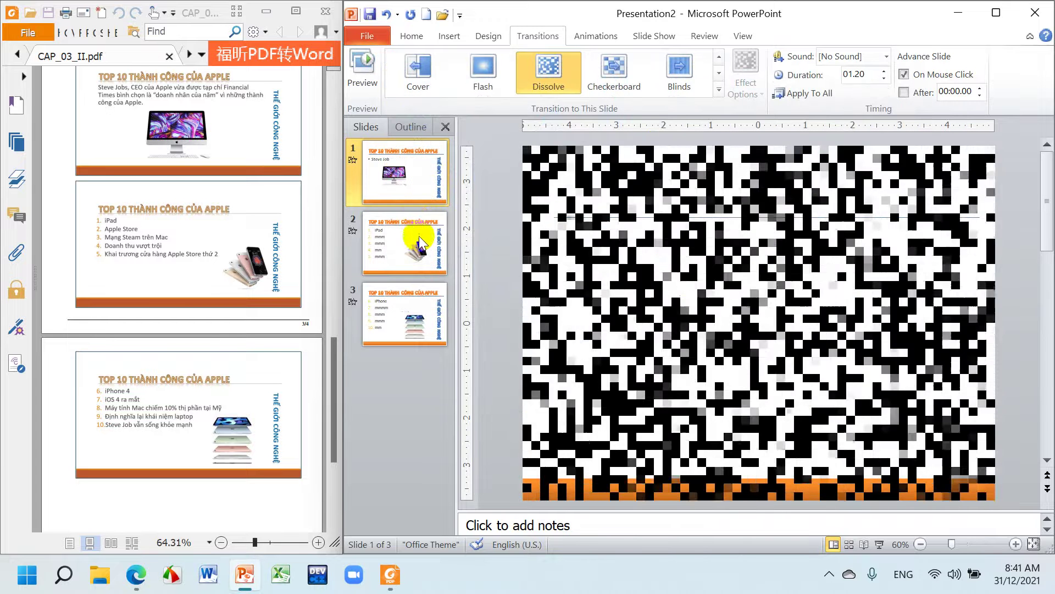
{"action": "left_click", "coordinate": [394, 251]}
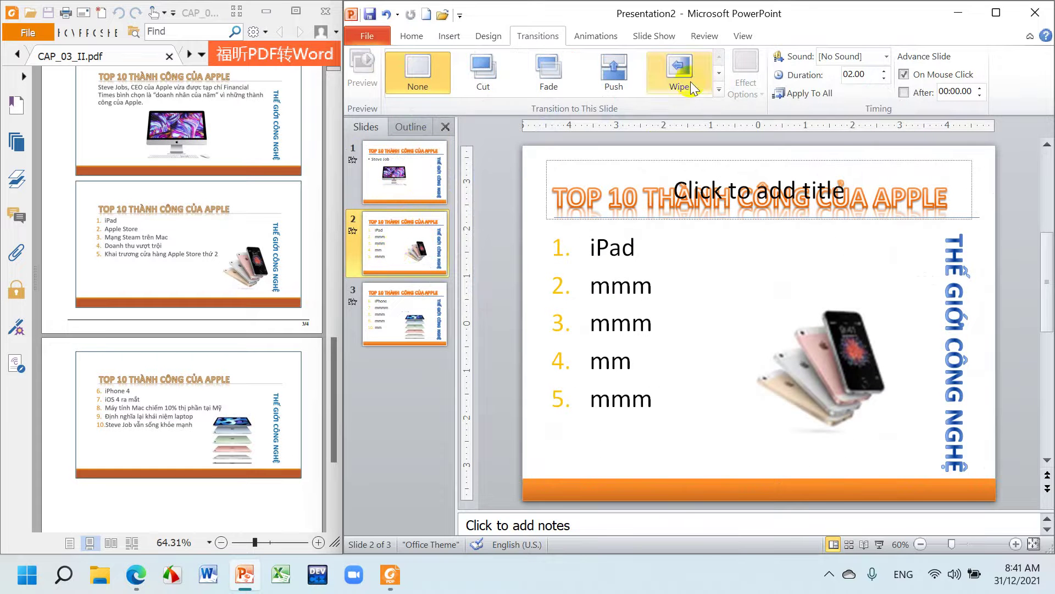
{"action": "left_click", "coordinate": [719, 91]}
{"action": "left_click", "coordinate": [735, 183]}
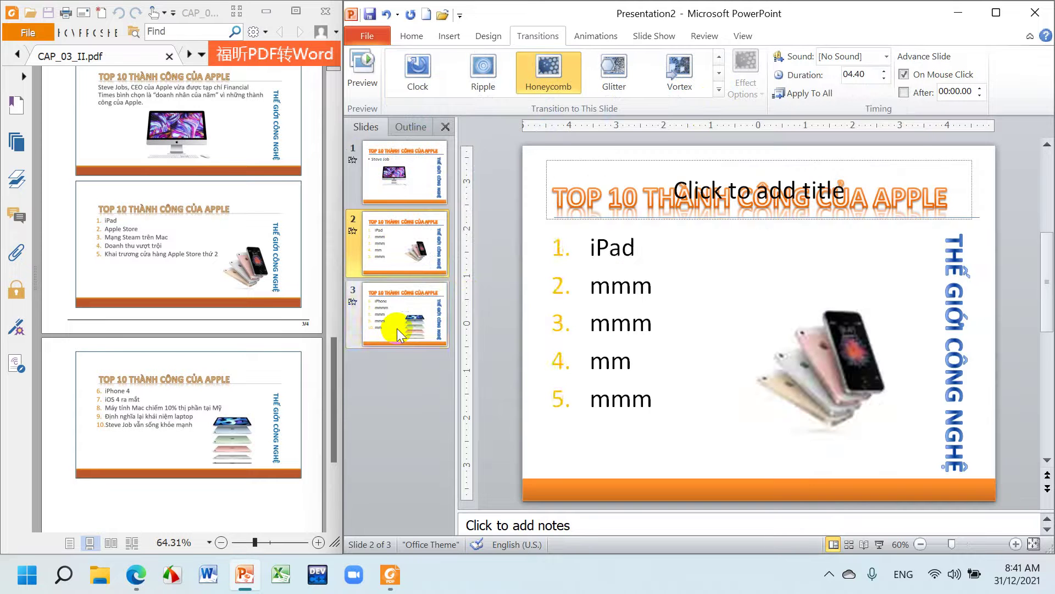
{"action": "left_click", "coordinate": [397, 328]}
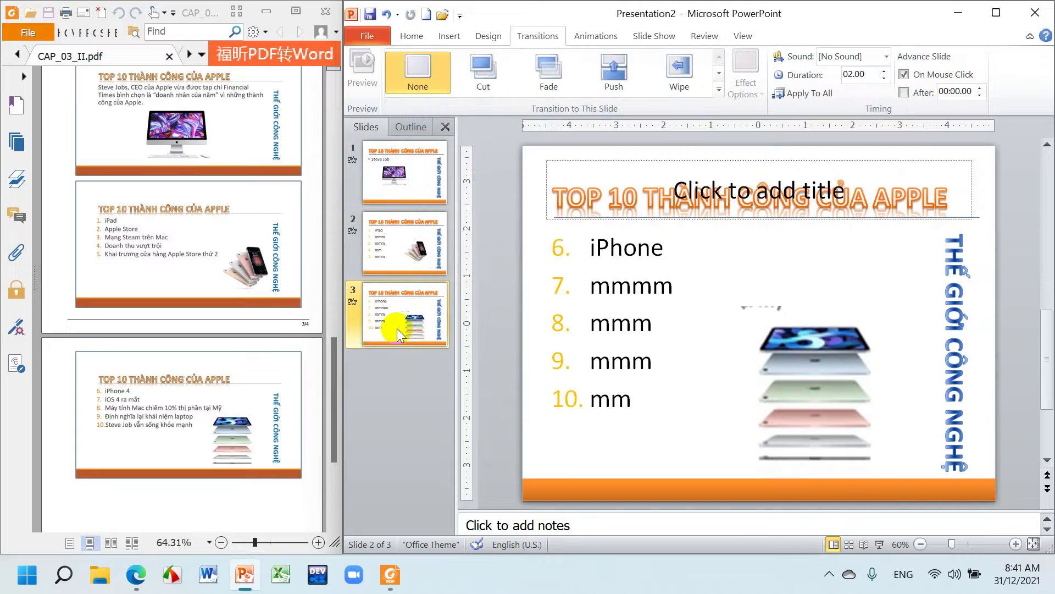
{"action": "left_click", "coordinate": [719, 90]}
{"action": "left_click", "coordinate": [468, 176]}
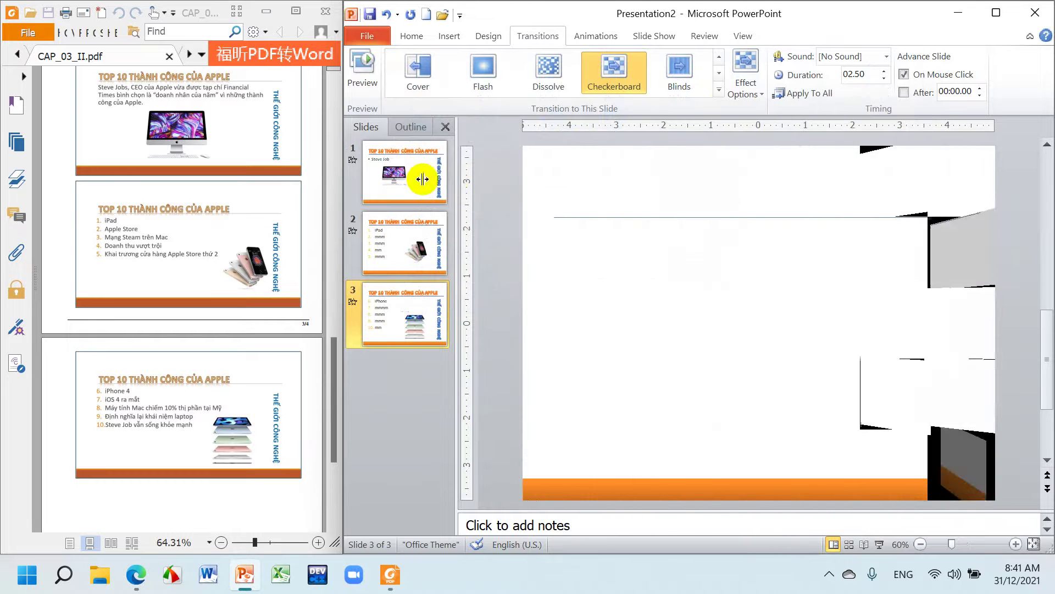
Select all three slides, starting from slide 1, and bring up the Slide Show options
{"action": "left_click", "coordinate": [414, 175]}
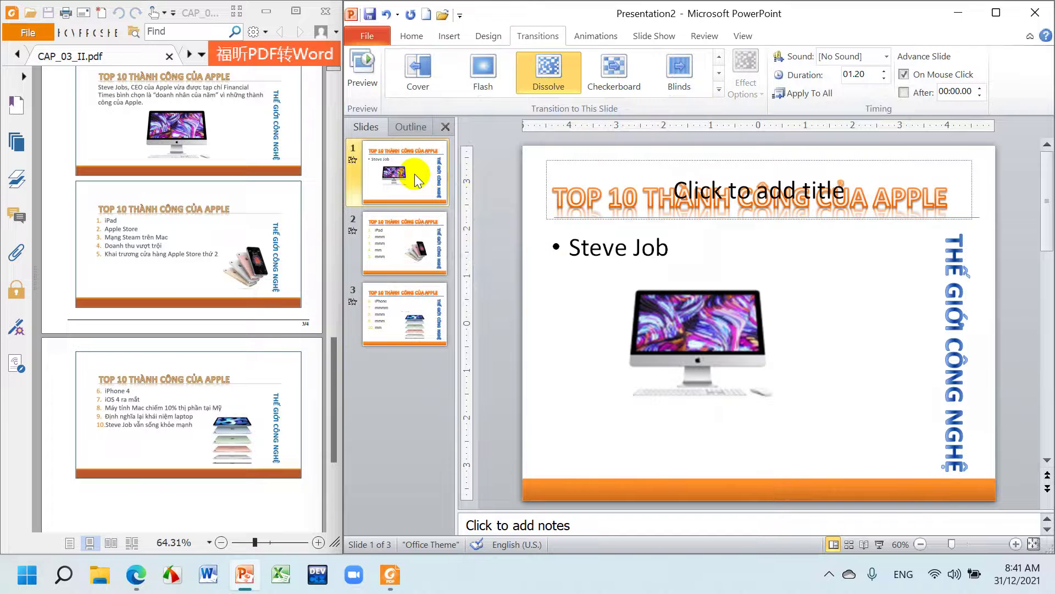
{"action": "key", "text": "ctrl+a"}
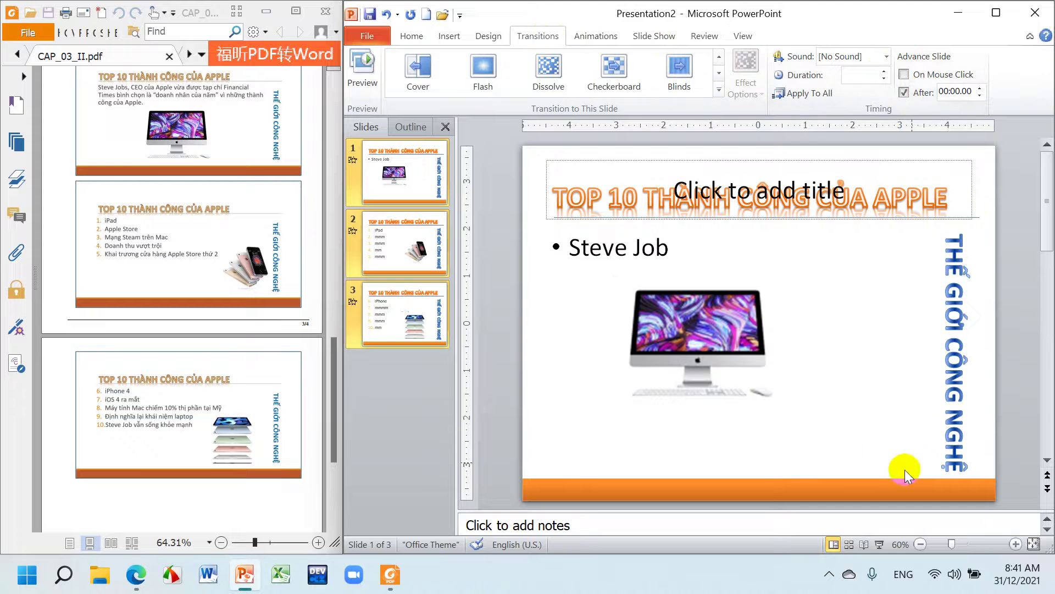
{"action": "left_click", "coordinate": [655, 36]}
Run the show from slide 1, advancing through all three slides to the end and back to editing
{"action": "left_click", "coordinate": [372, 68]}
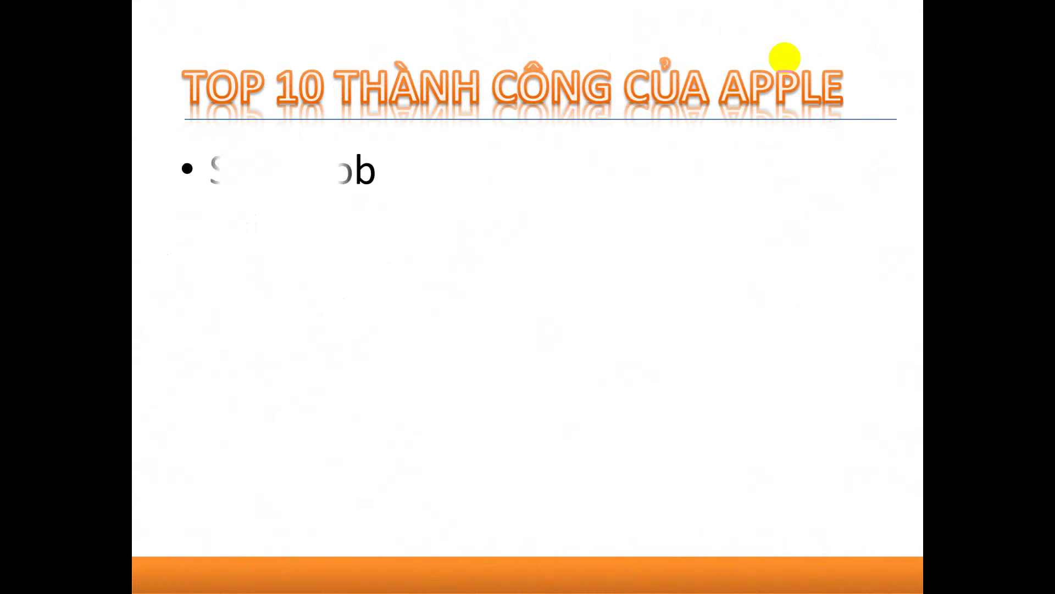
{"action": "left_click", "coordinate": [785, 58]}
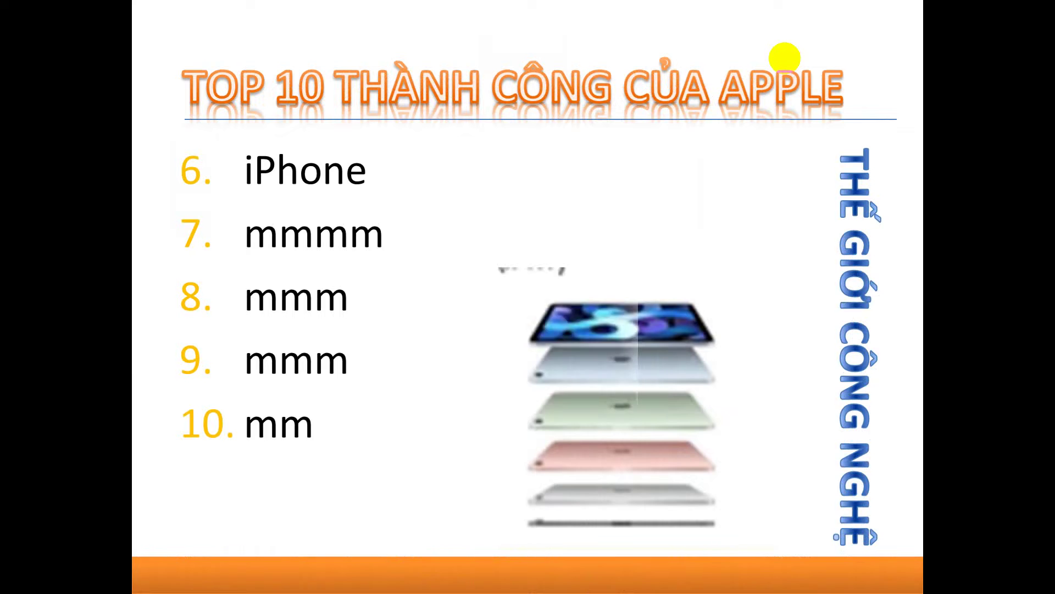
{"action": "left_click", "coordinate": [785, 57]}
{"action": "left_click", "coordinate": [785, 57]}
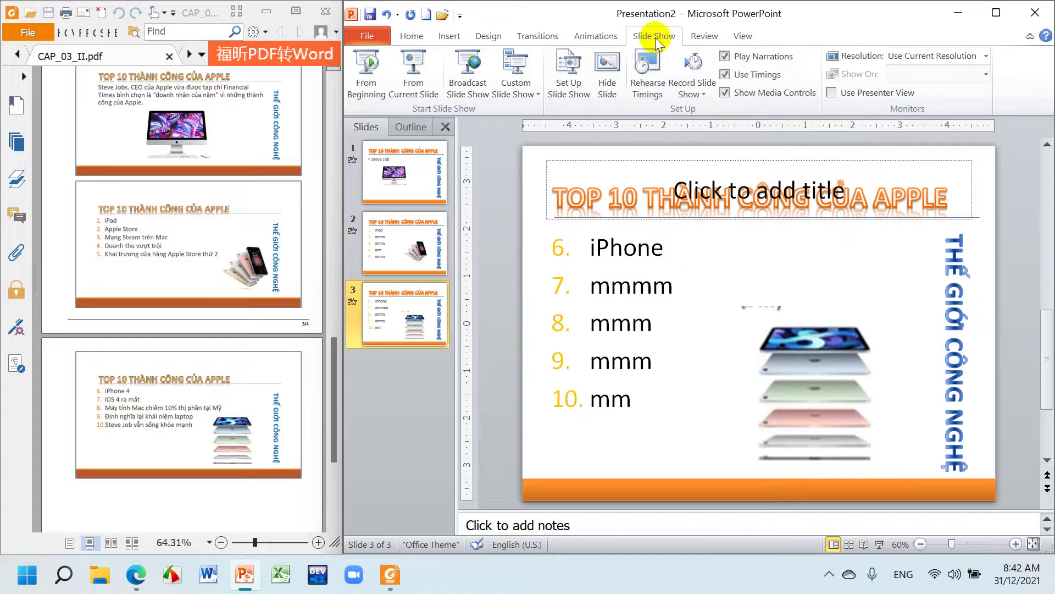
{"action": "left_click", "coordinate": [572, 71]}
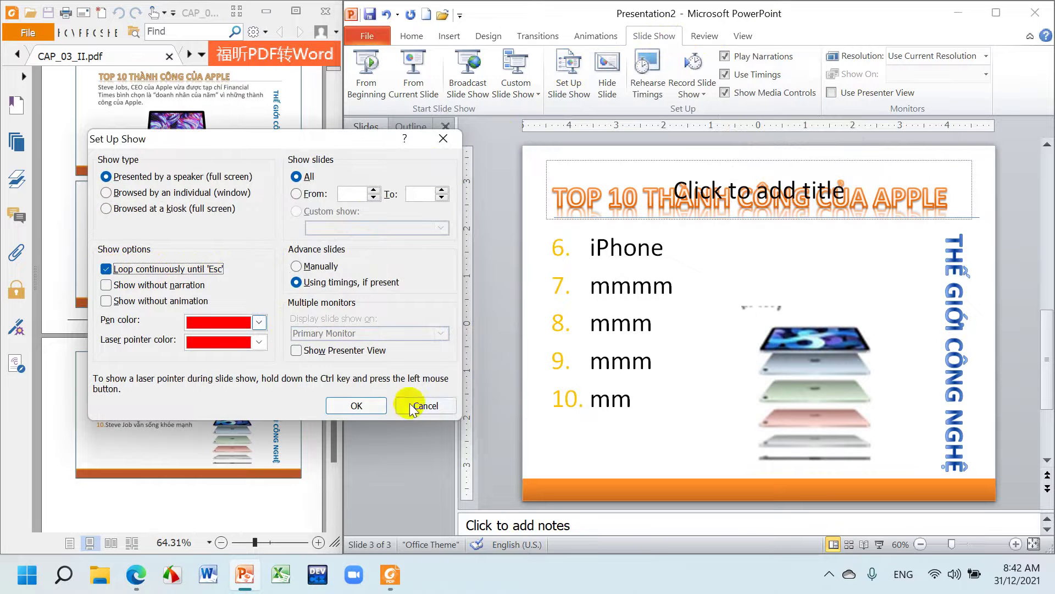
{"action": "left_click", "coordinate": [356, 406]}
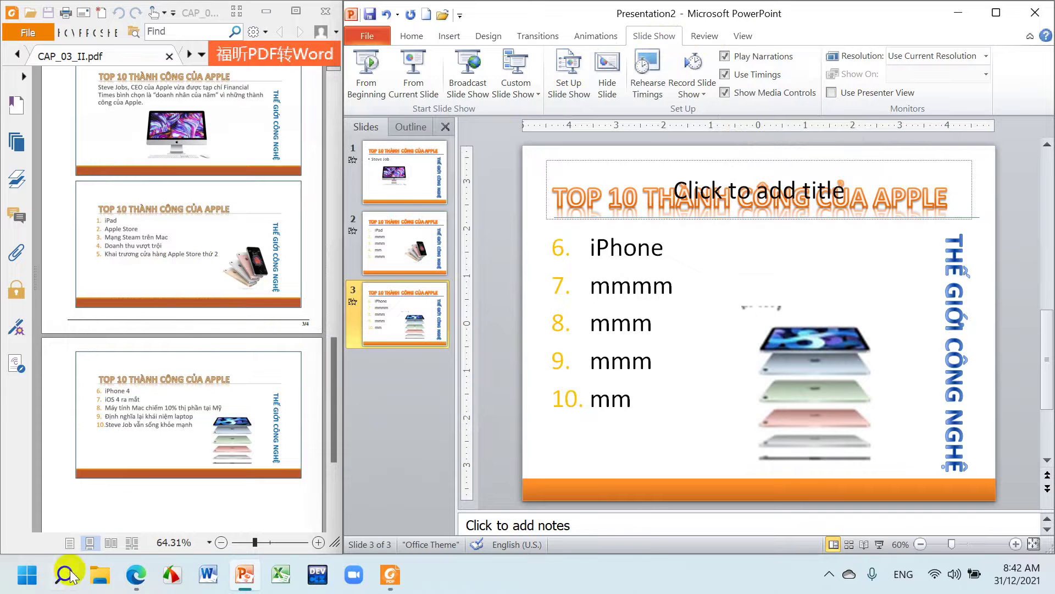
{"action": "left_click", "coordinate": [66, 575]}
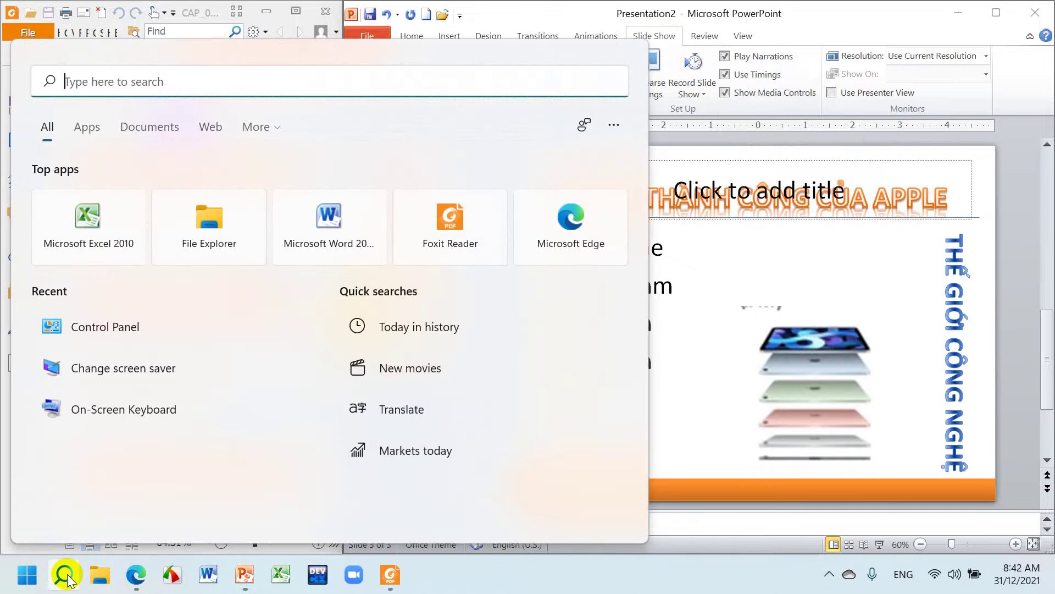
{"action": "type", "text": "key"}
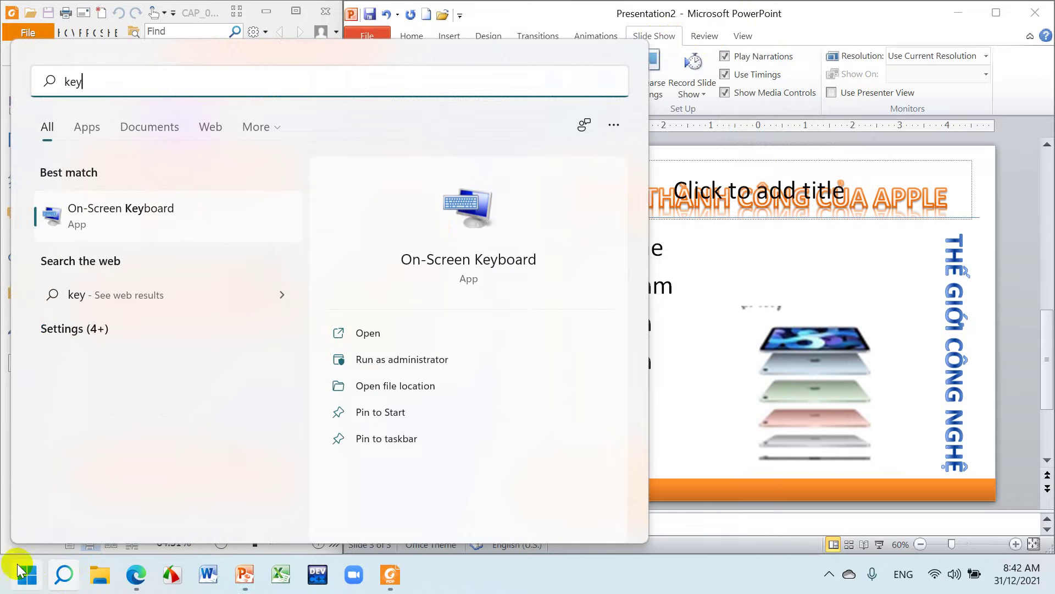
{"action": "left_click", "coordinate": [170, 209]}
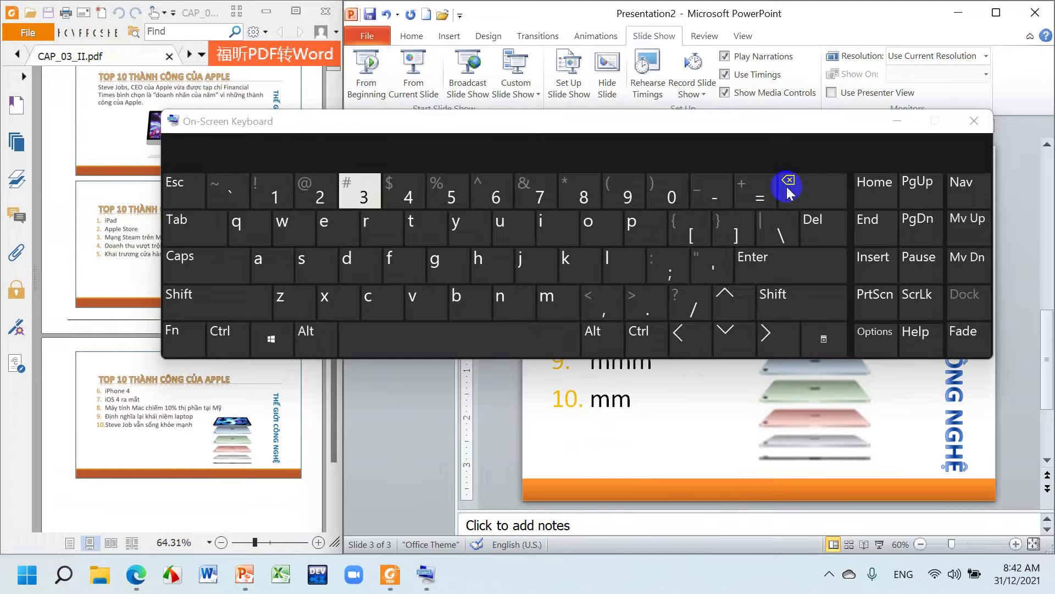
{"action": "left_click", "coordinate": [973, 122]}
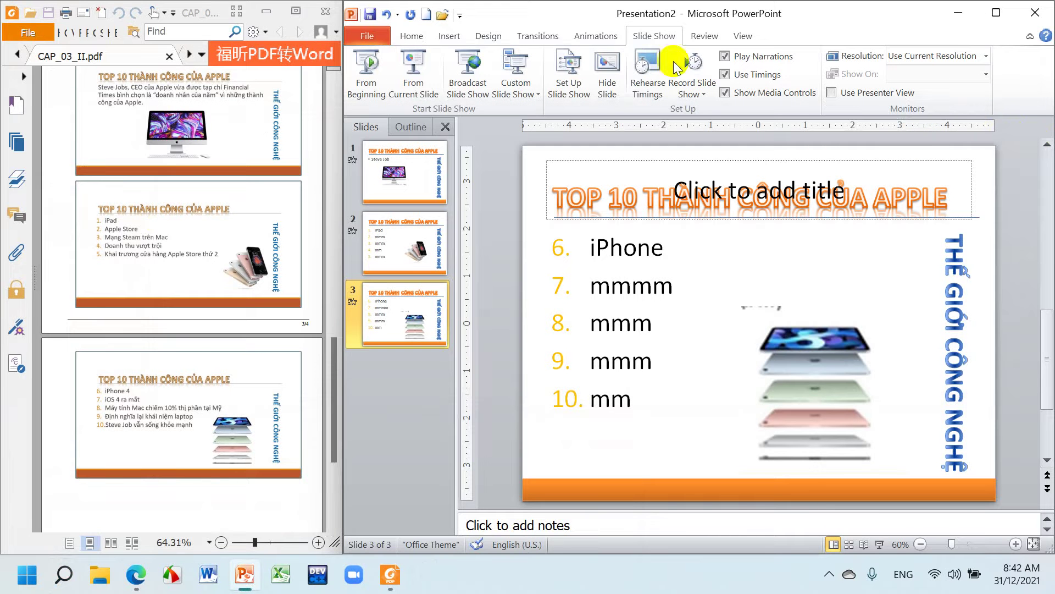
Start the full-screen slide show from slide 1 and let the transitions play
{"action": "left_click", "coordinate": [364, 69]}
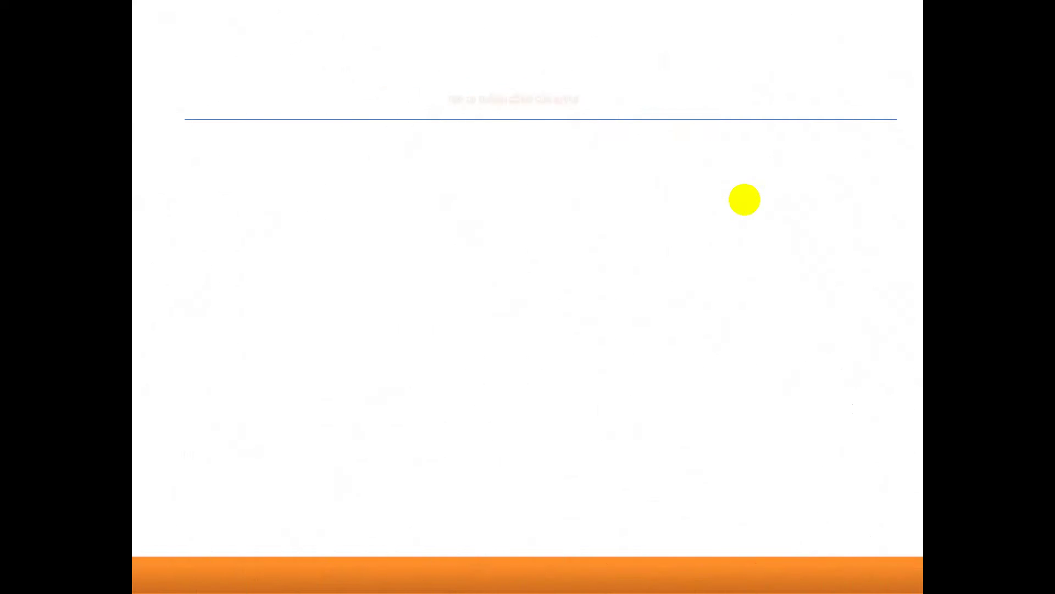